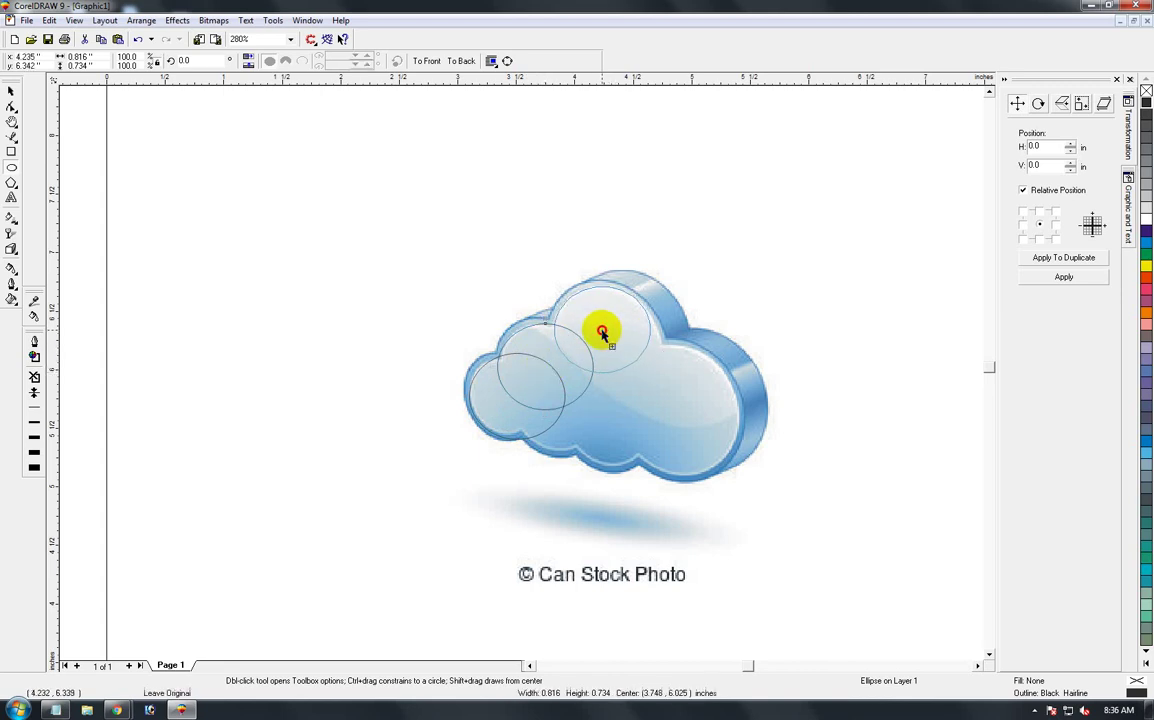
- Enlarge the ellipse over the cloud's top lobe to about 0.91 by 0.82 inches and remove the stray small ellipse
drag(656, 382, 665, 387)
drag(608, 335, 660, 411)
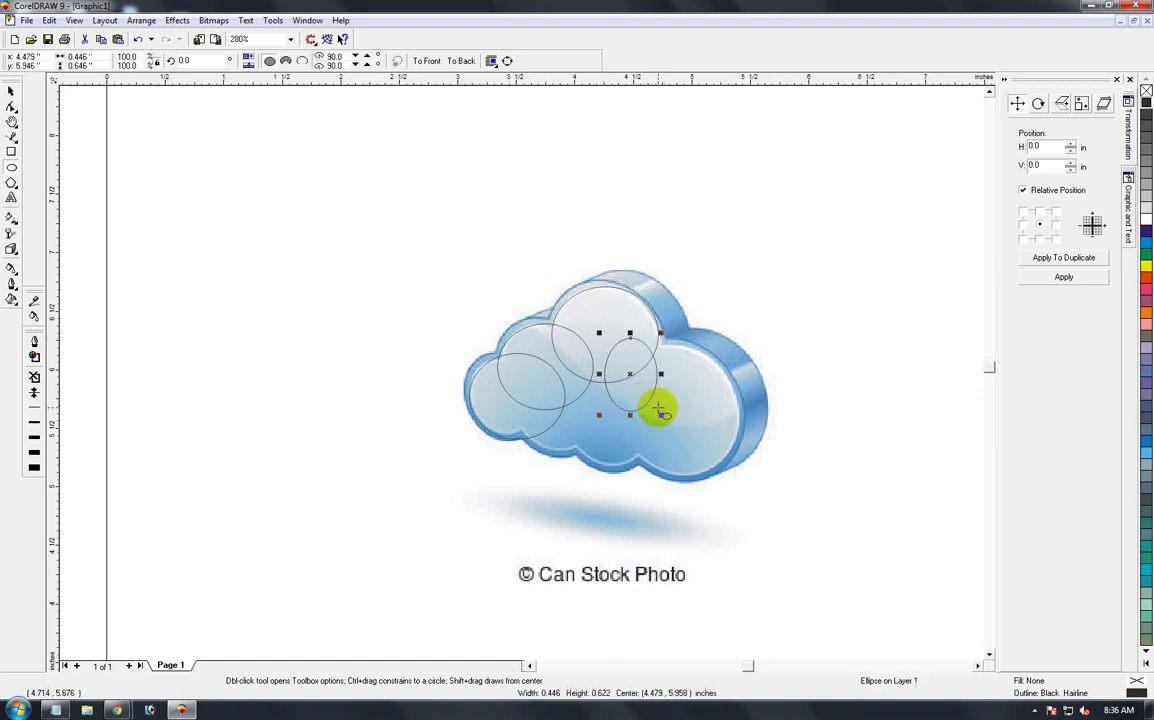
key(Delete)
- Duplicate the top-lobe ellipse onto the cloud's large right lobe and stretch the copy to about 1.06 by 1.10 inches
click(11, 92)
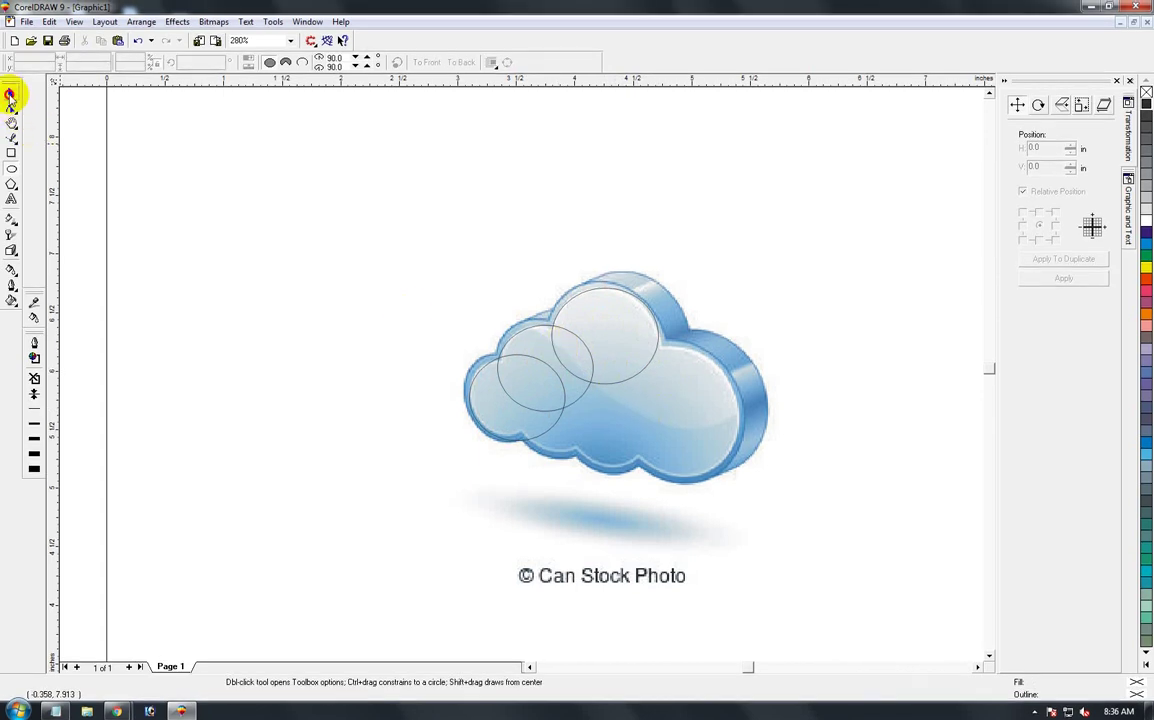
click(621, 353)
drag(605, 337, 670, 400)
right_click(670, 400)
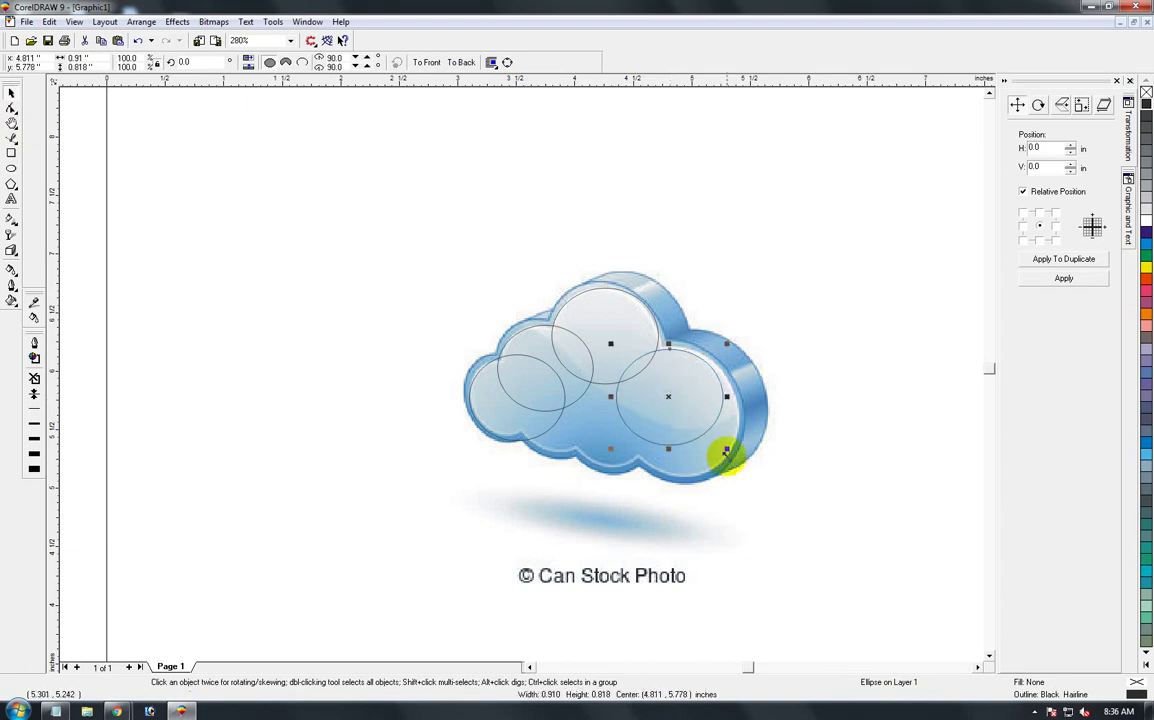
drag(726, 450, 742, 482)
- Place ellipses over the two small lobes on the cloud's lower edge, copying the upper-left lobe's 0.816 by 0.734 inch ellipse
click(649, 412)
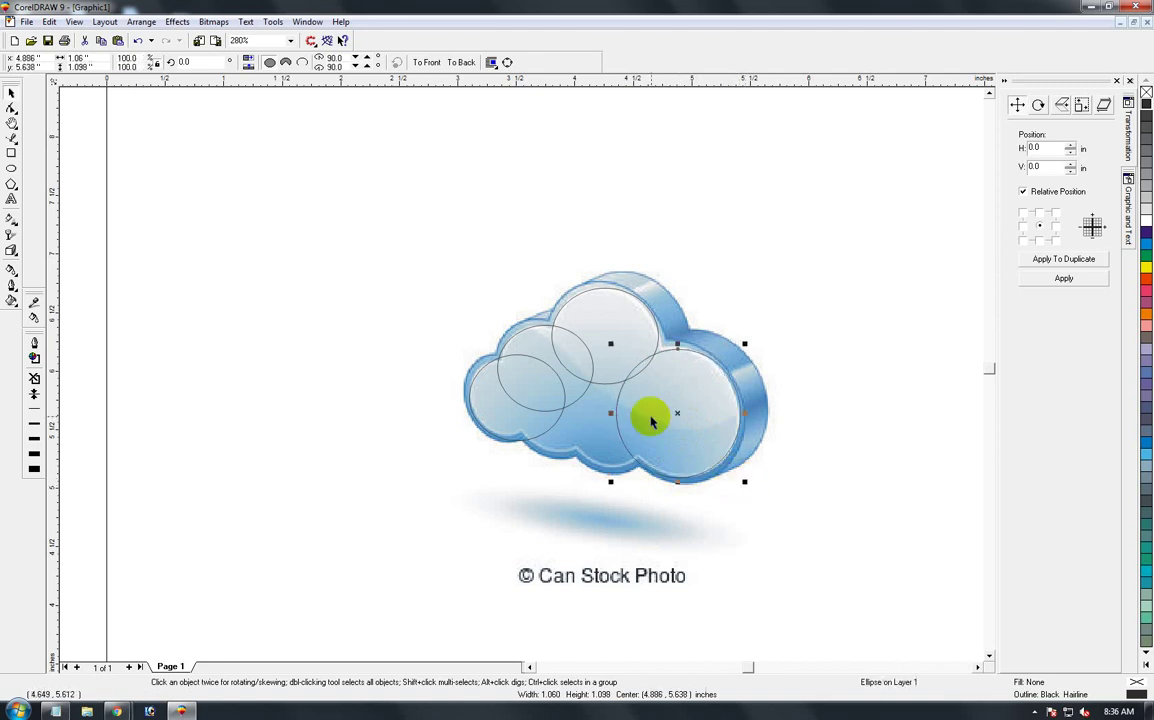
click(542, 405)
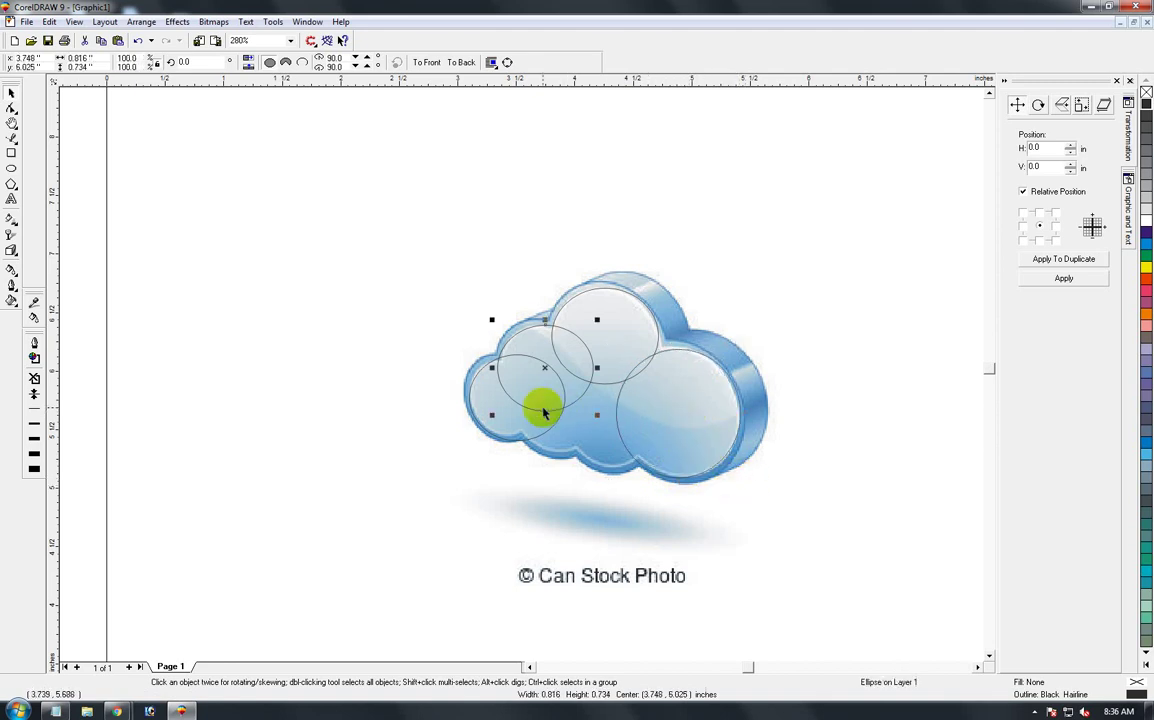
drag(547, 368, 558, 405)
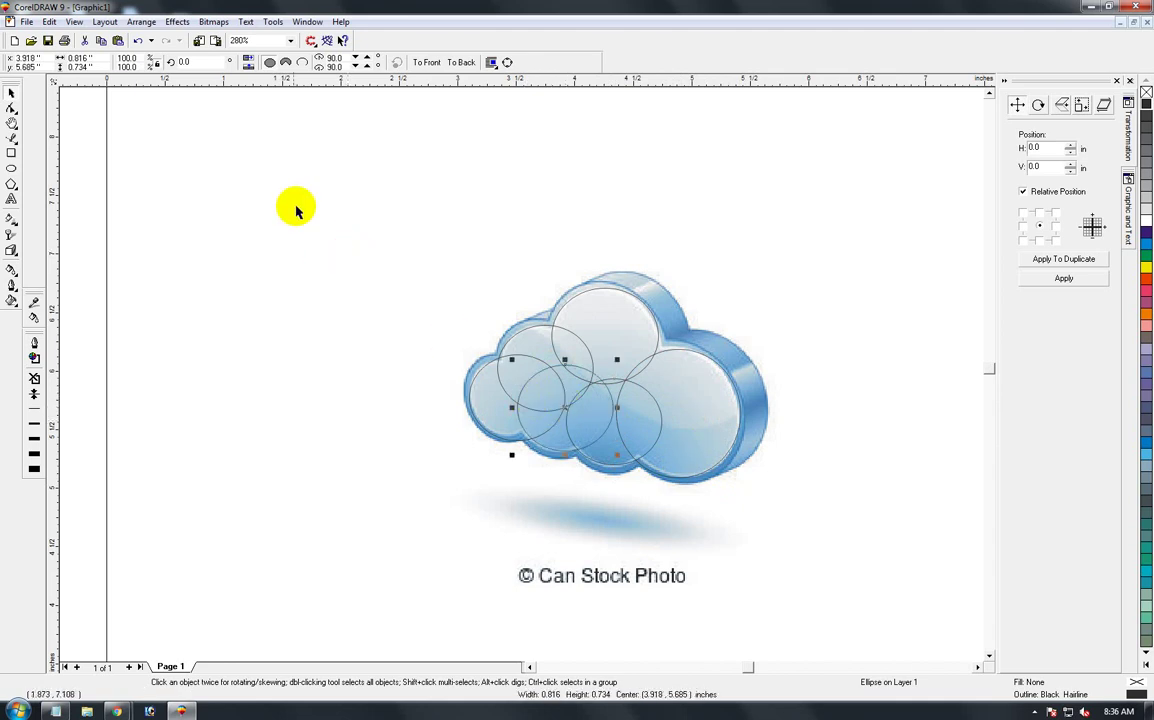
- Weld the six ellipses into a single cloud outline
drag(204, 172, 850, 540)
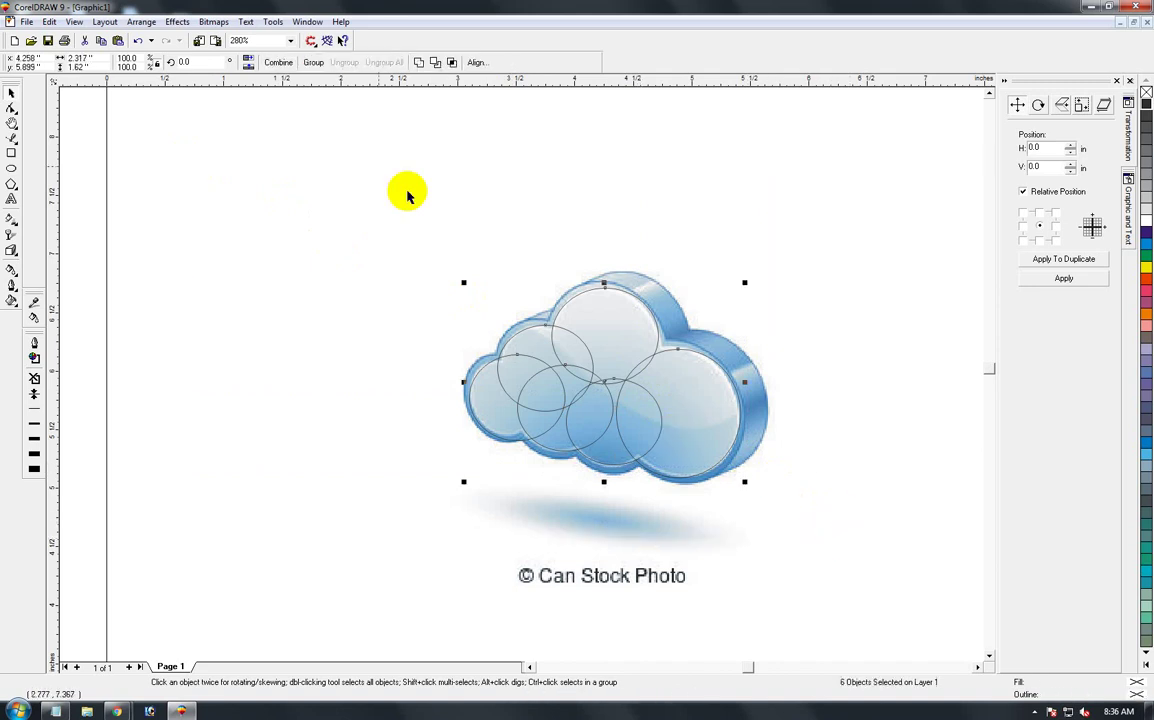
click(426, 63)
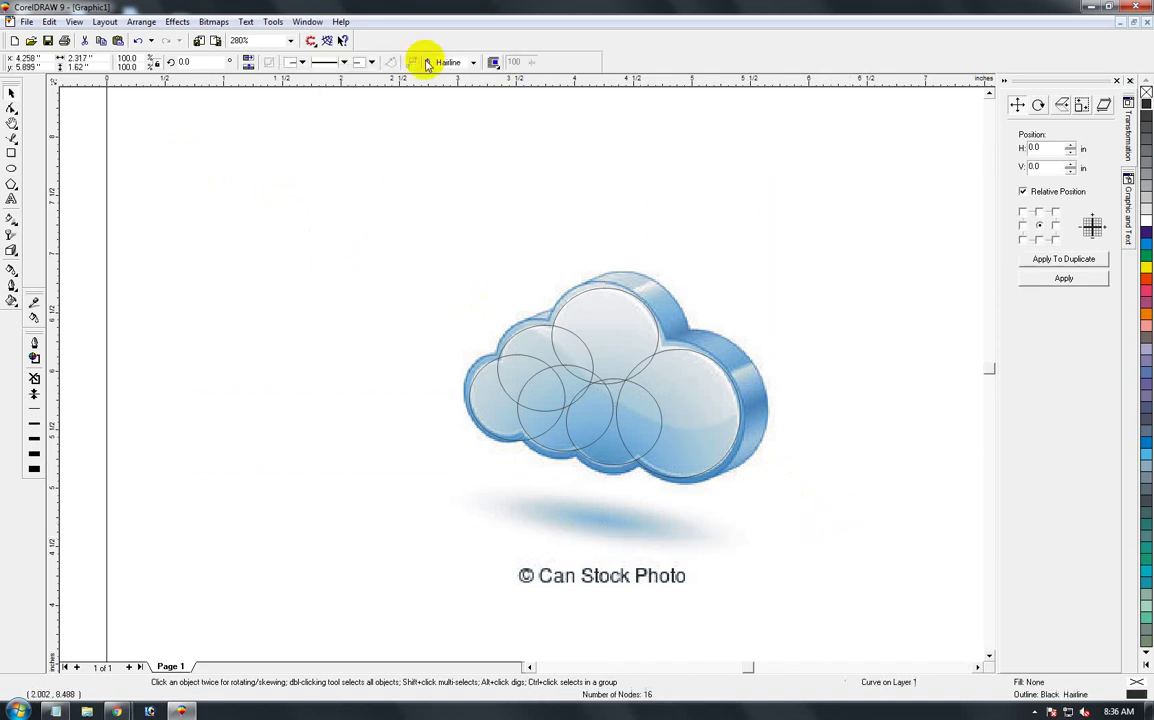
click(755, 211)
click(553, 326)
mouse_move(603, 388)
mouse_down()
mouse_move(593, 331)
mouse_move(639, 350)
mouse_up()
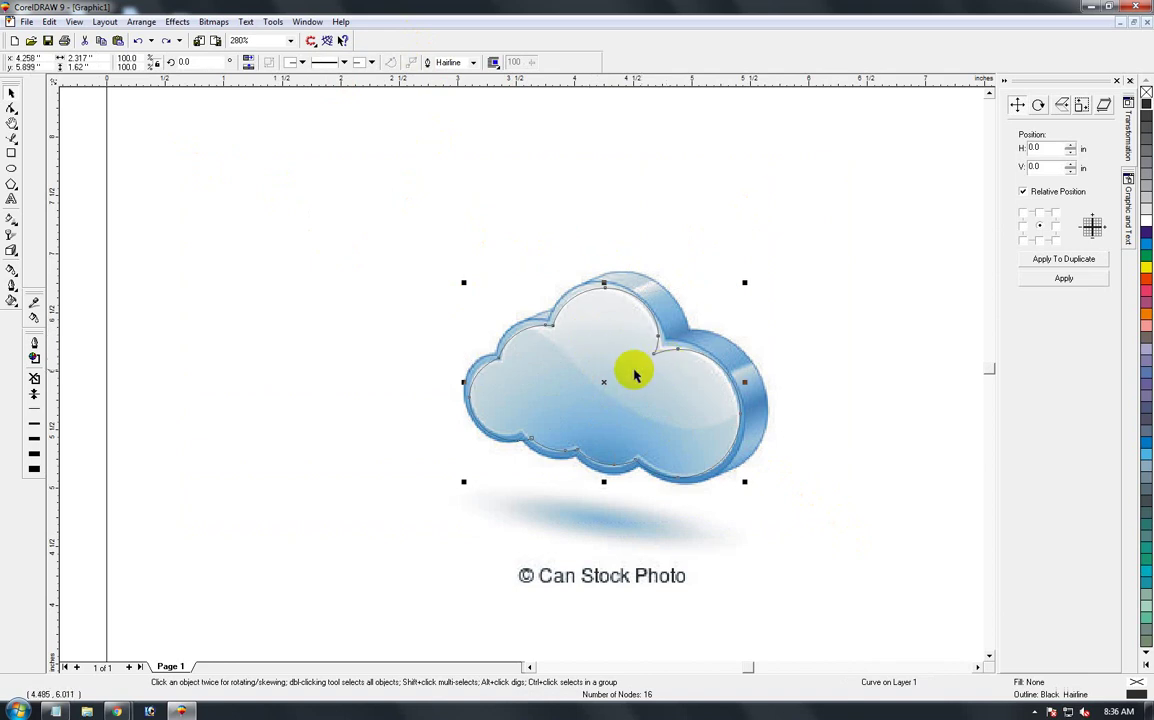
- Try a copy of the cloud outline scaled up to about 112.3%, and undo it
drag(744, 282, 780, 261)
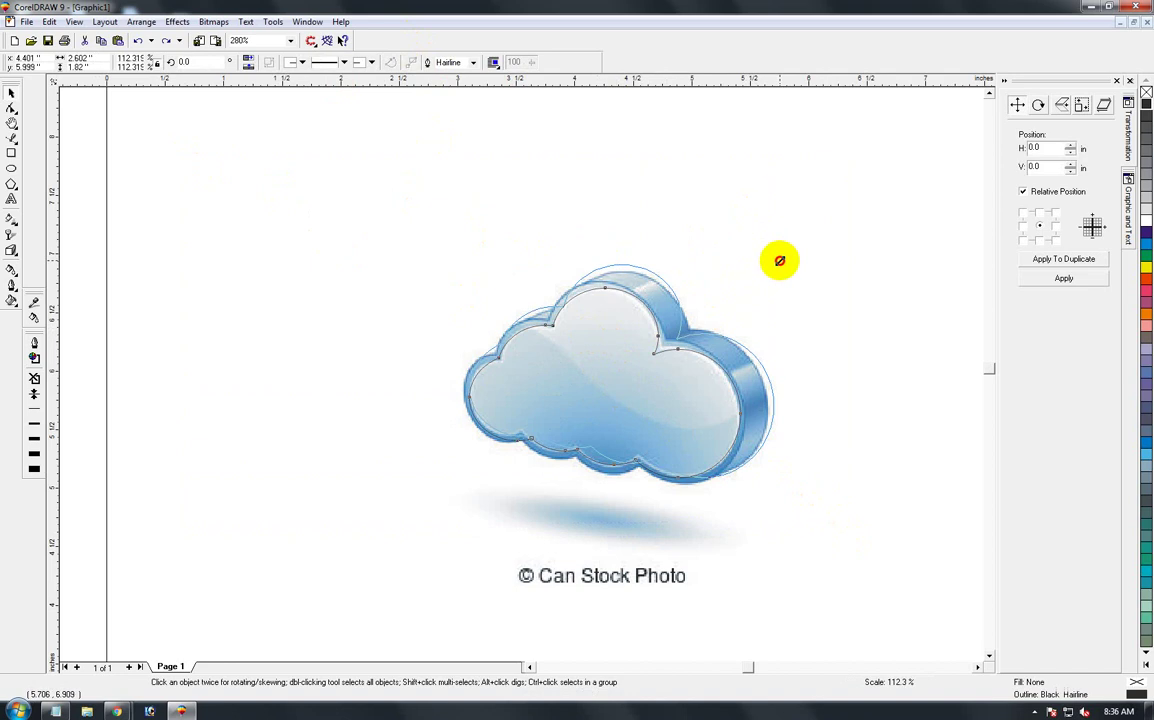
drag(780, 261, 780, 261)
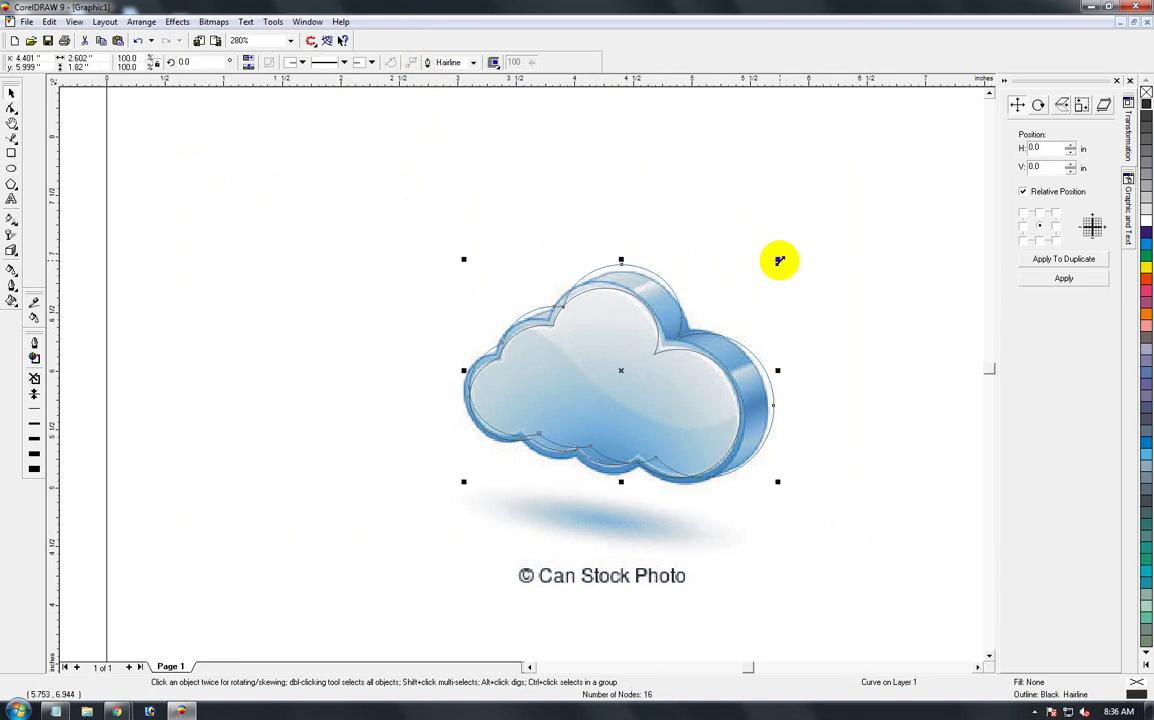
key(ctrl+z)
- Place a copy of the cloud outline offset up and to the right, over the cloud's back face
click(665, 362)
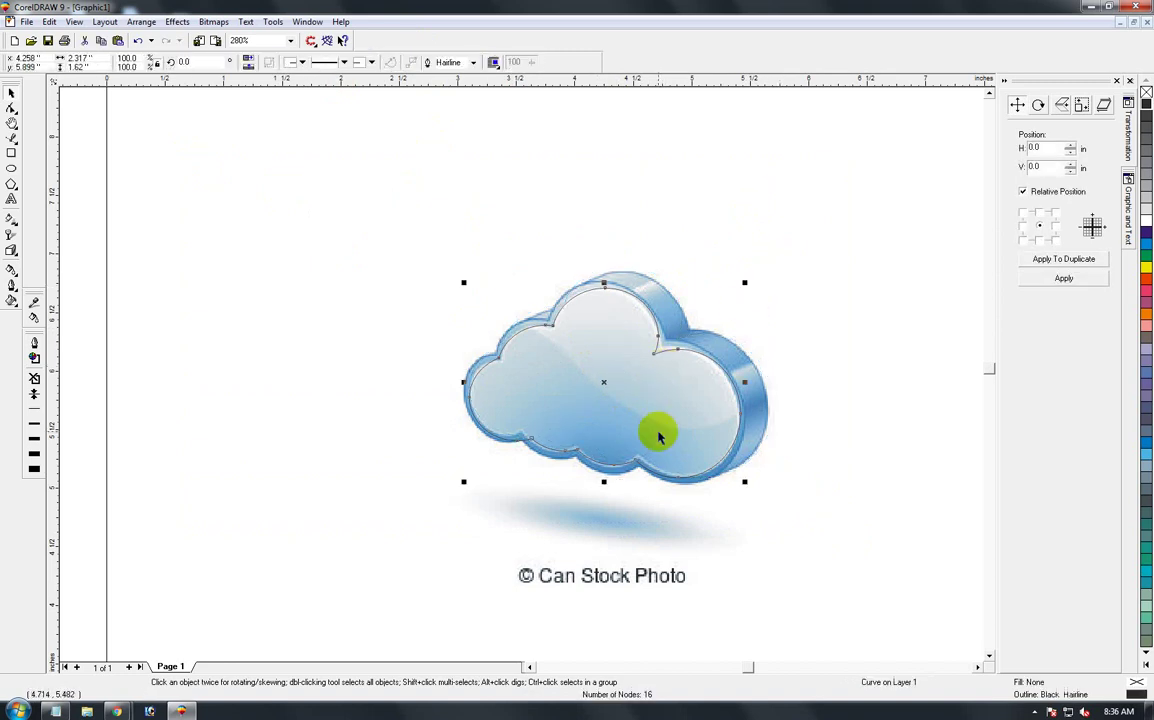
drag(651, 438, 675, 420)
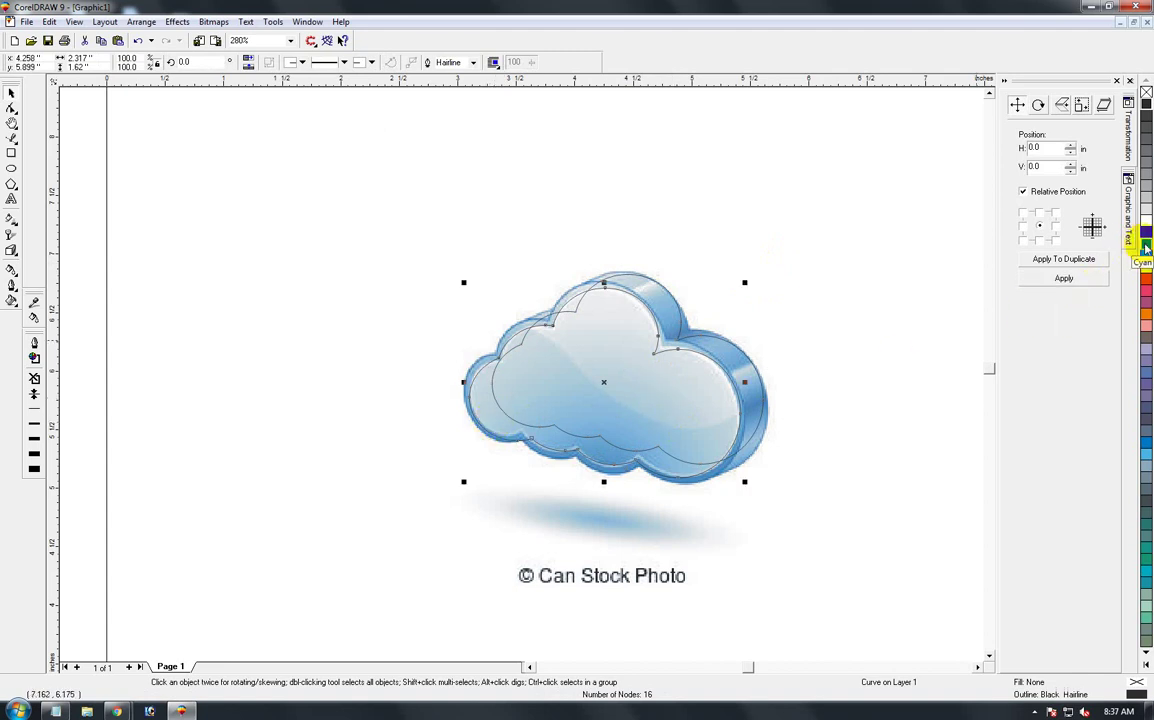
- Set up a custom fountain fill for the front cloud outline, blending from white to light blue
key(F11)
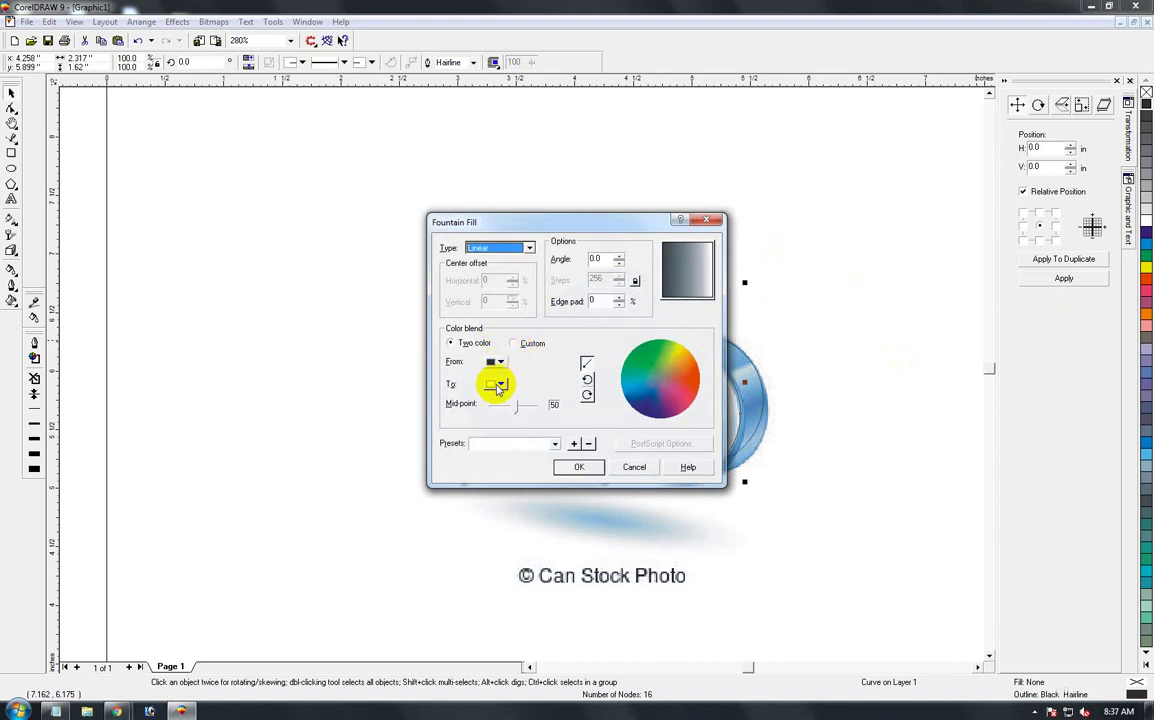
click(512, 344)
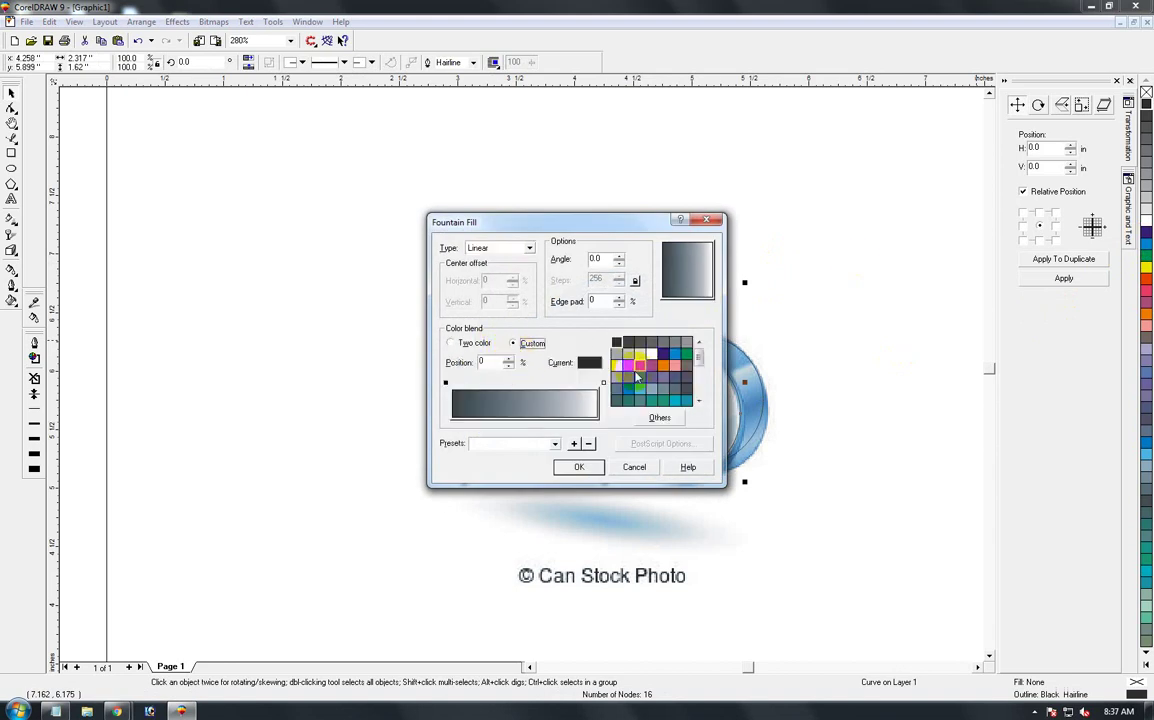
click(650, 354)
click(603, 383)
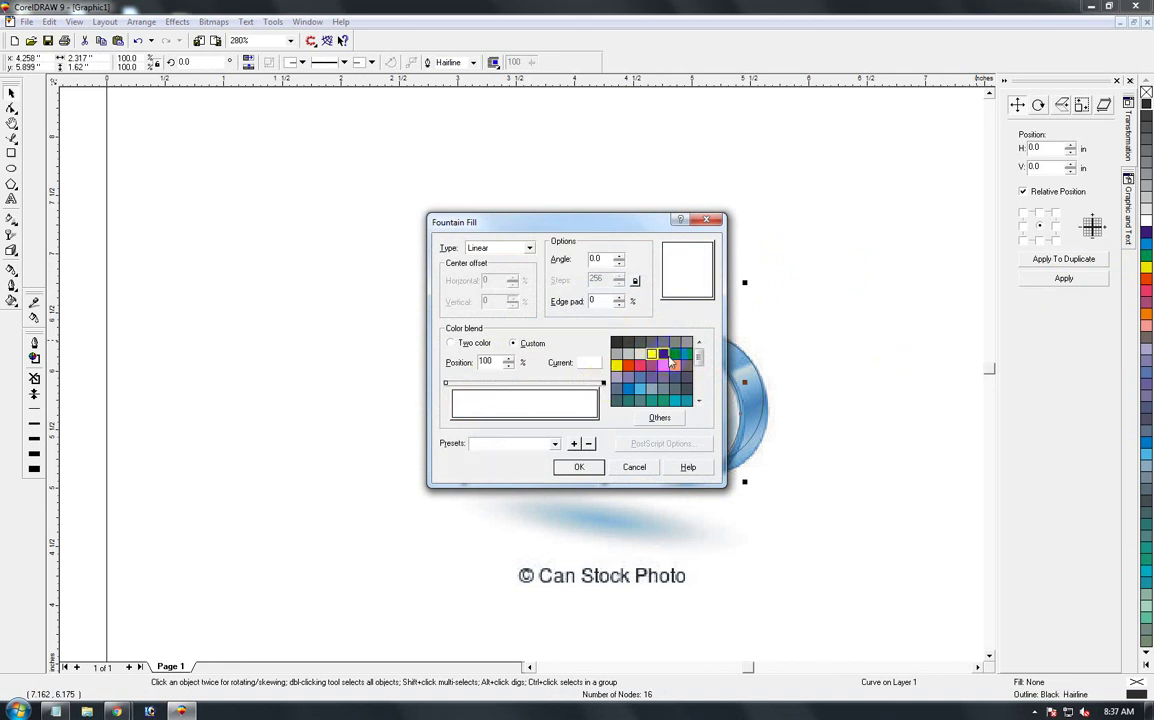
click(639, 389)
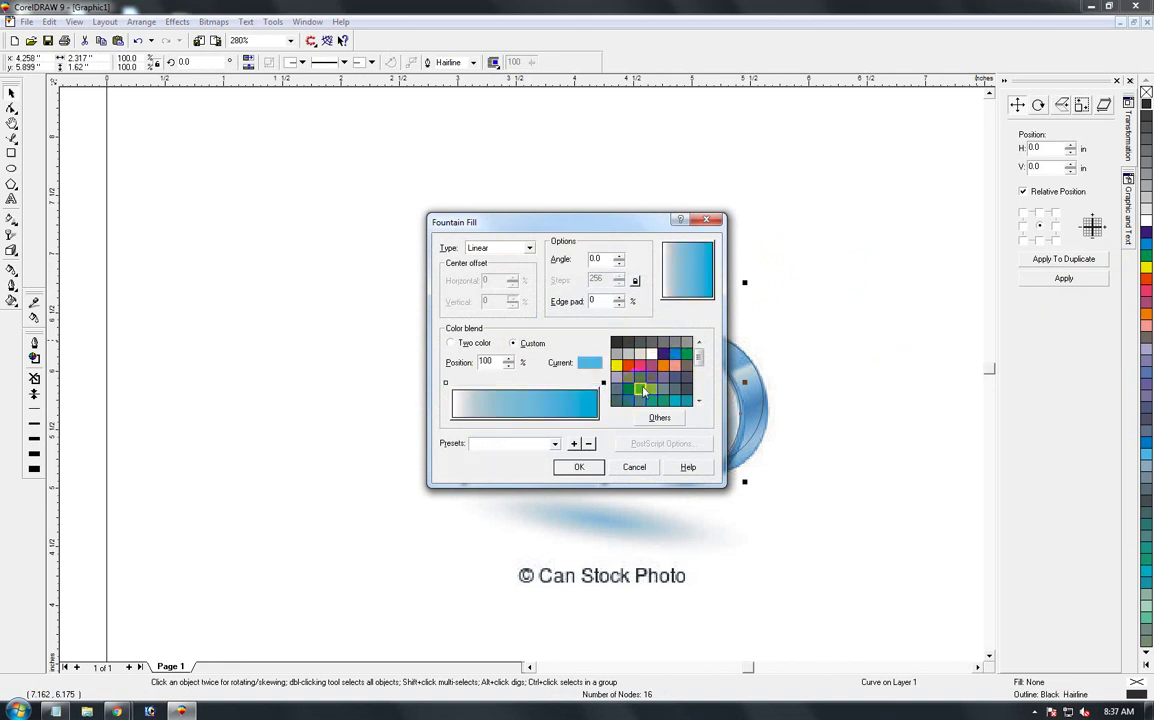
- Make the fountain fill radial, with a white intermediate stop at about 44% and a cyan end colour
click(525, 248)
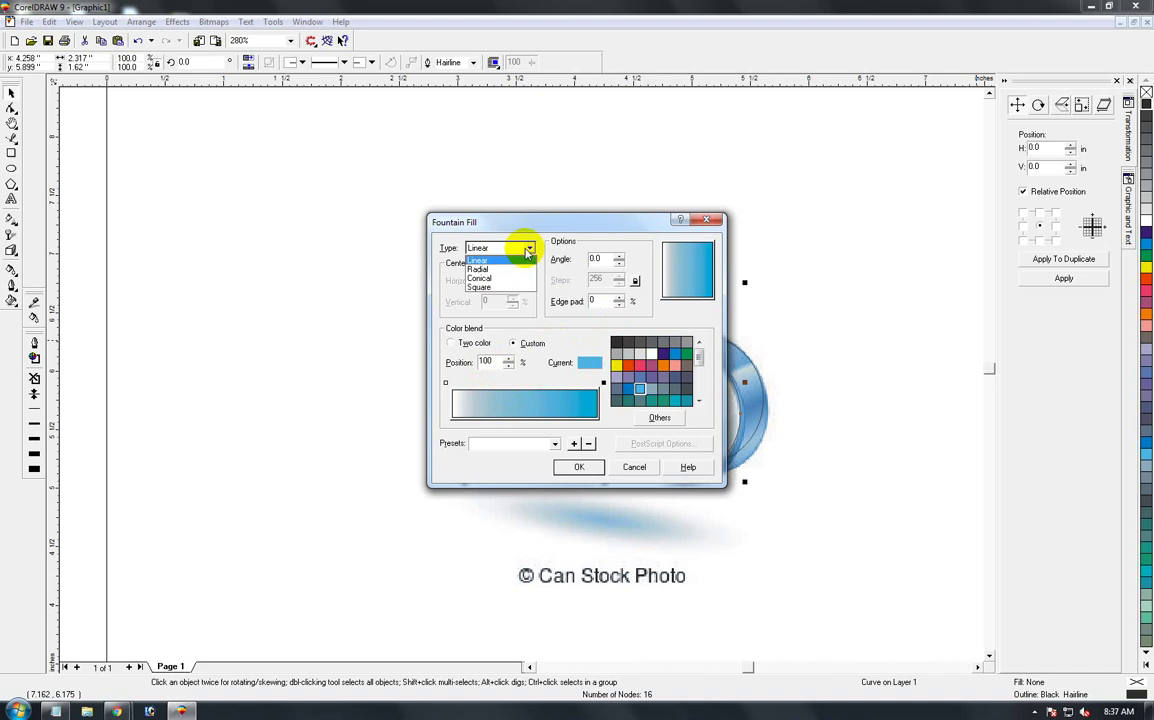
click(504, 270)
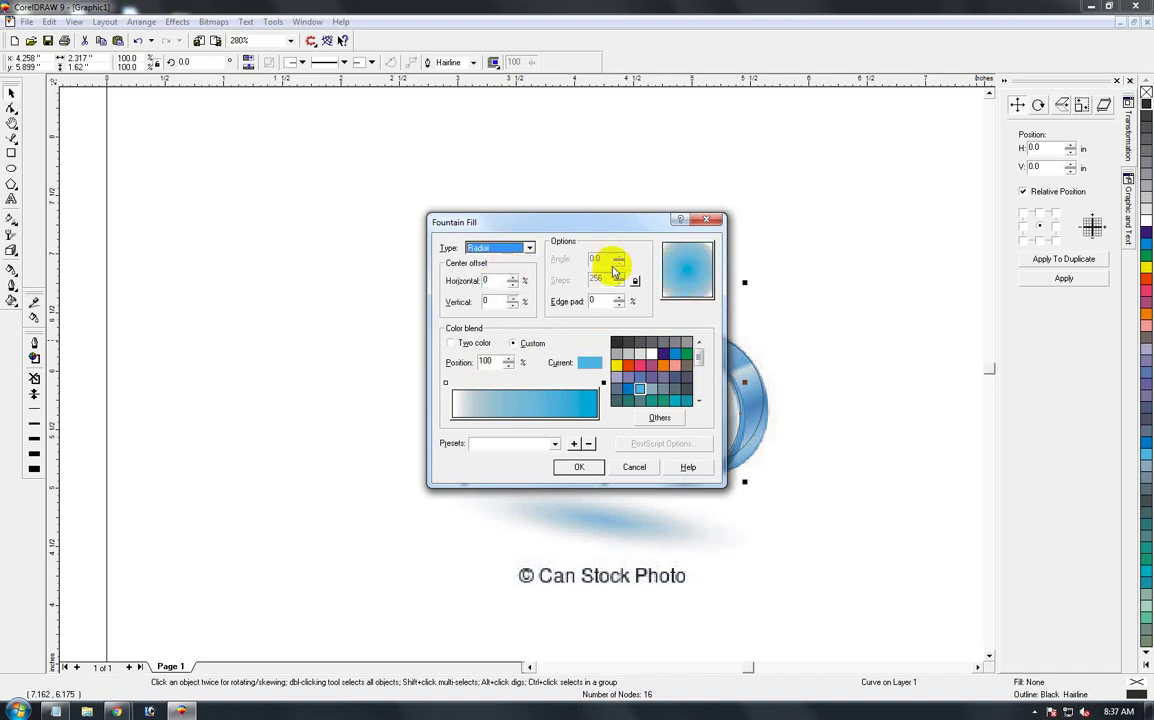
click(459, 386)
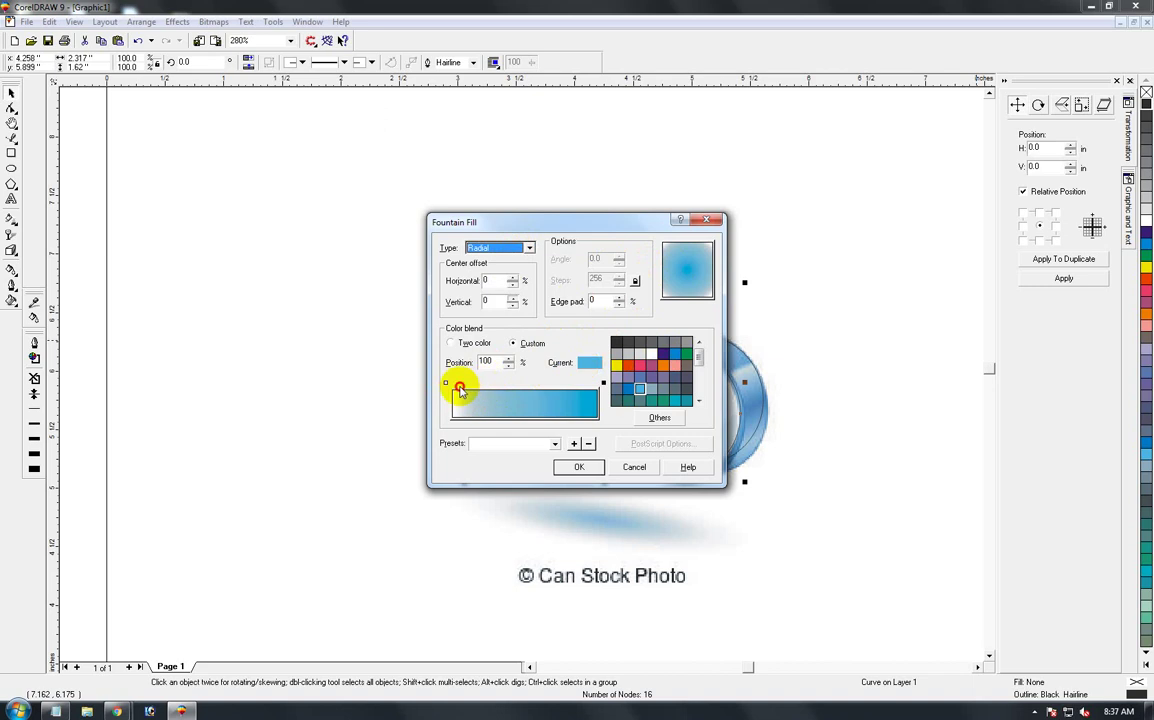
double_click(515, 383)
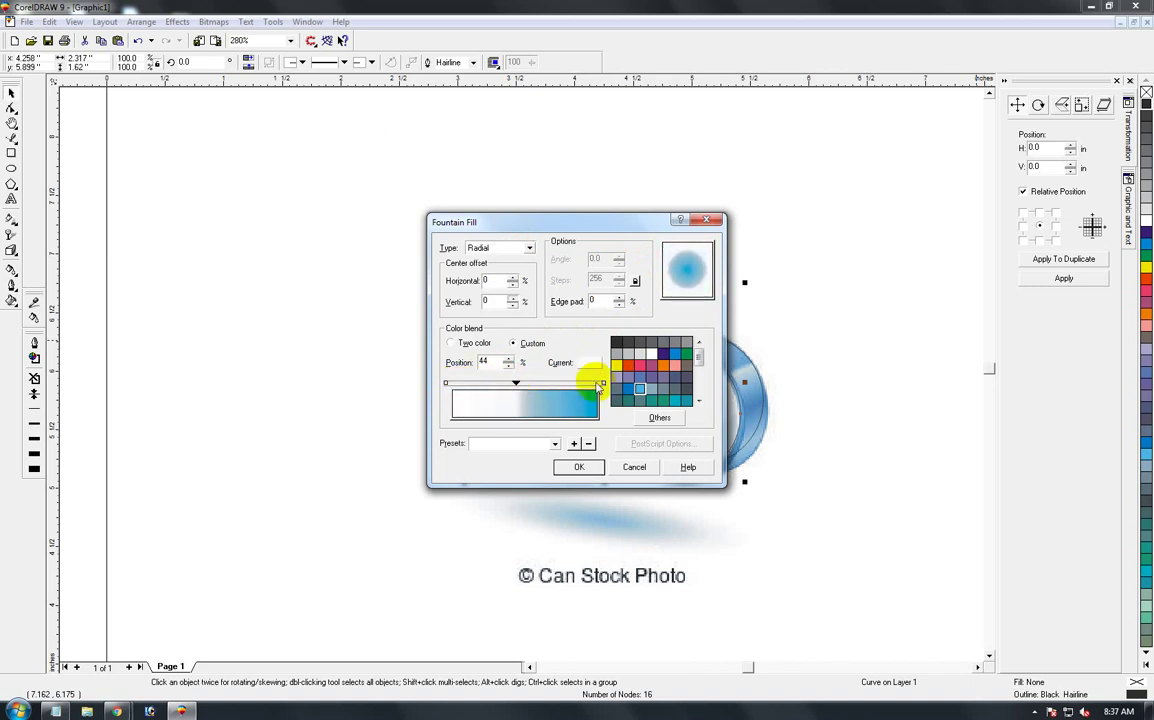
click(651, 352)
click(593, 389)
click(675, 354)
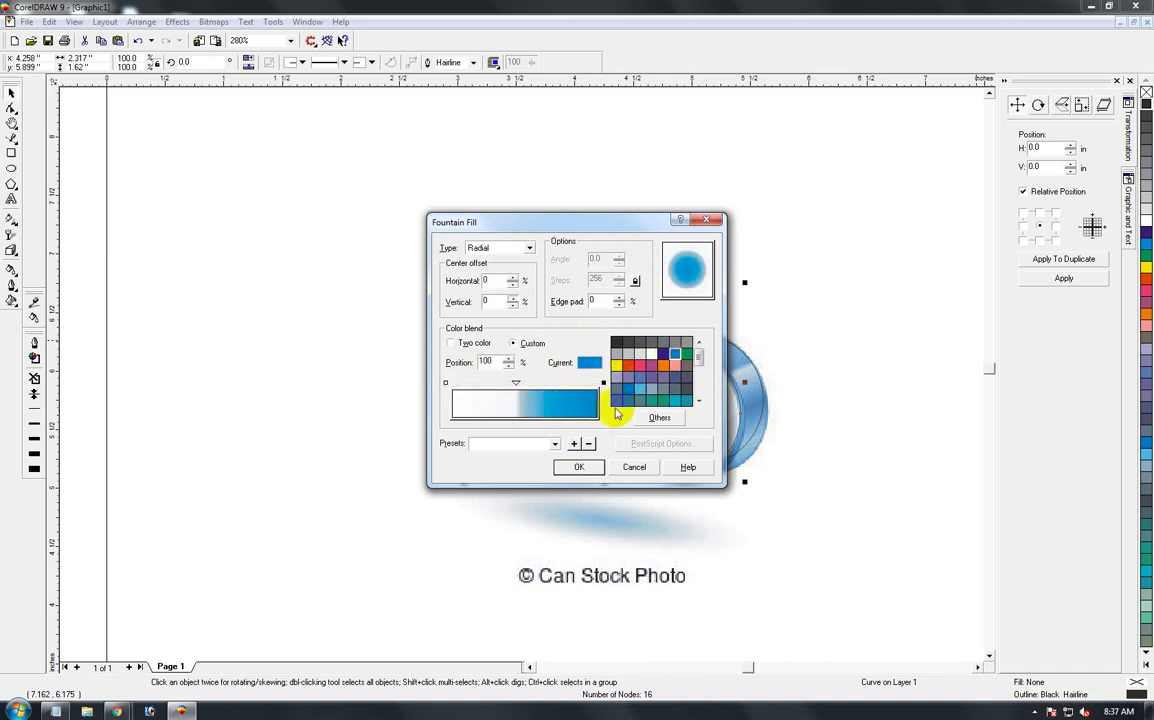
- Shift the intermediate gradient stops closer together, apply the radial fill to the front cloud outline, and undo it
mouse_move(517, 386)
mouse_down()
mouse_move(497, 386)
mouse_move(522, 384)
mouse_up()
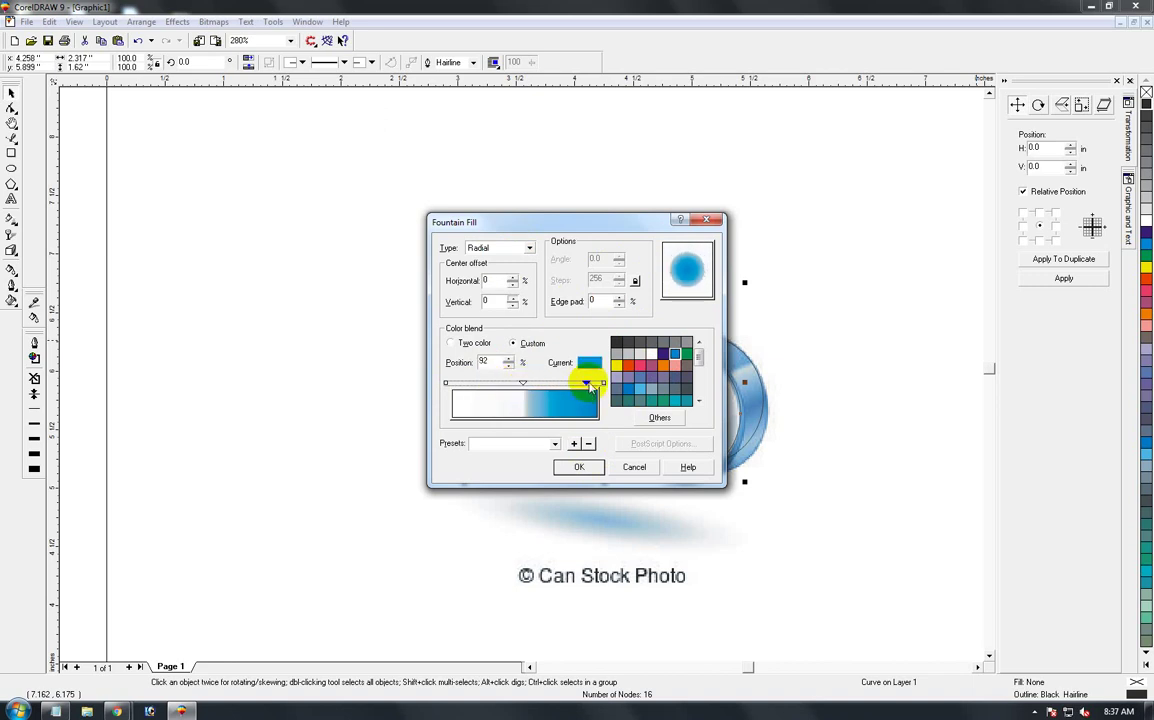
drag(592, 387, 551, 385)
click(568, 467)
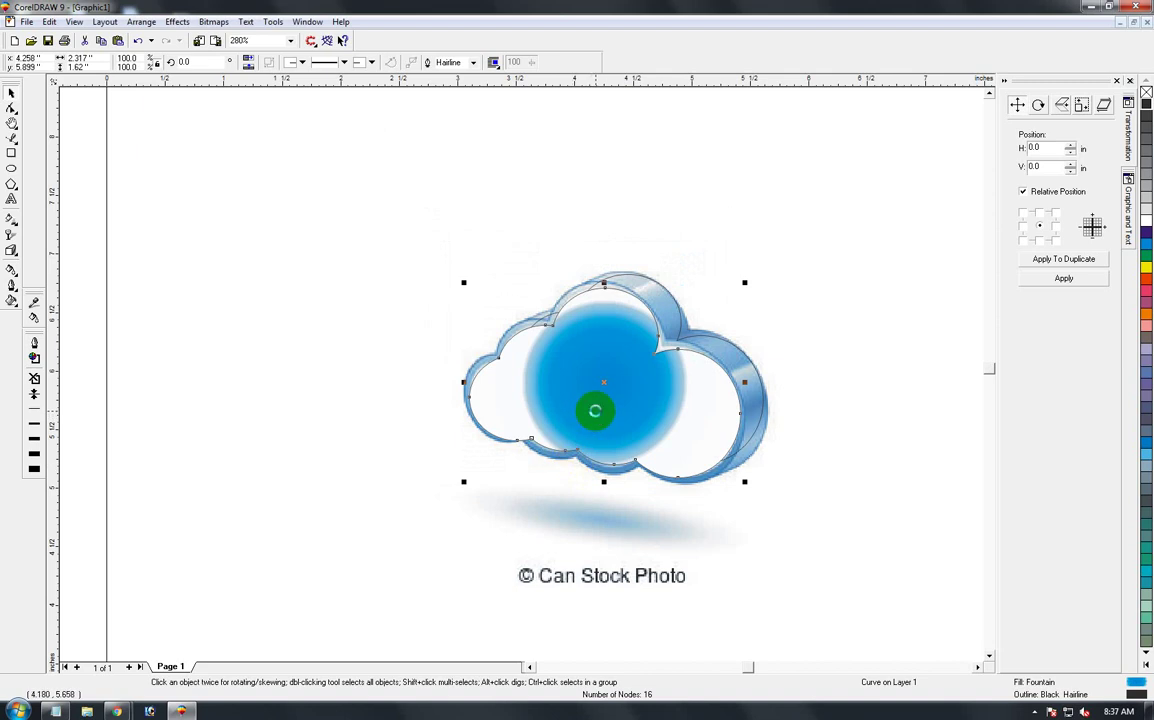
key(ctrl+z)
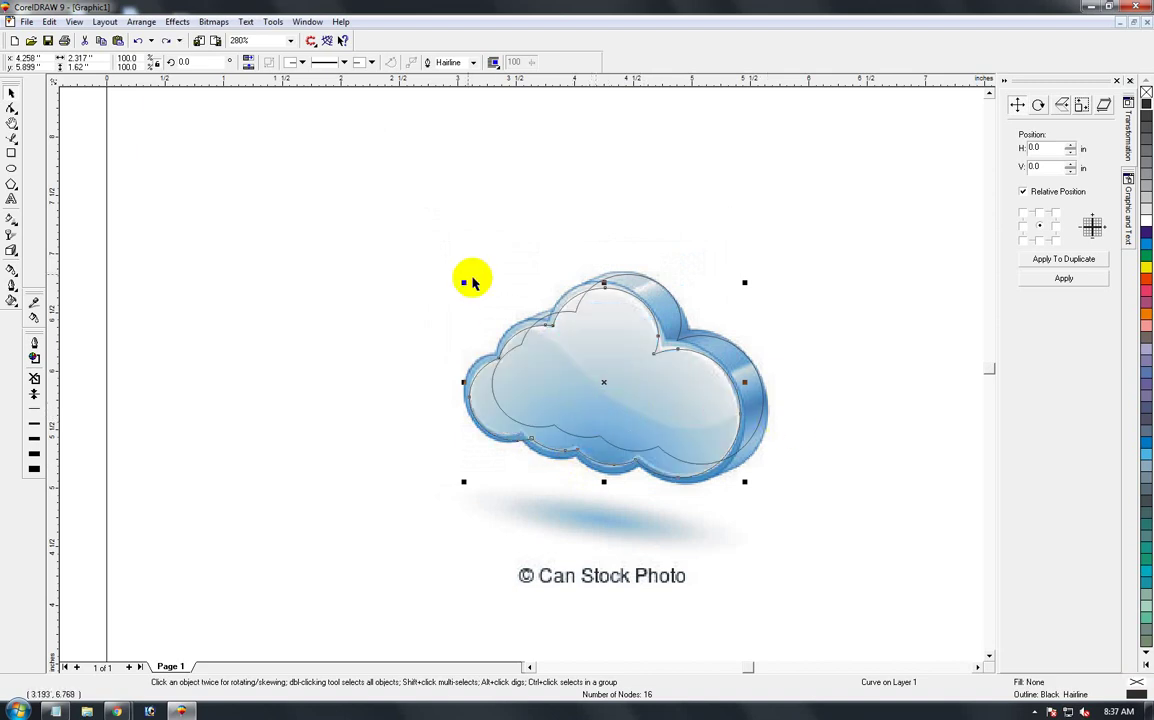
- Pull the offset copy of the cloud outline away from the image and delete it
click(578, 386)
click(808, 330)
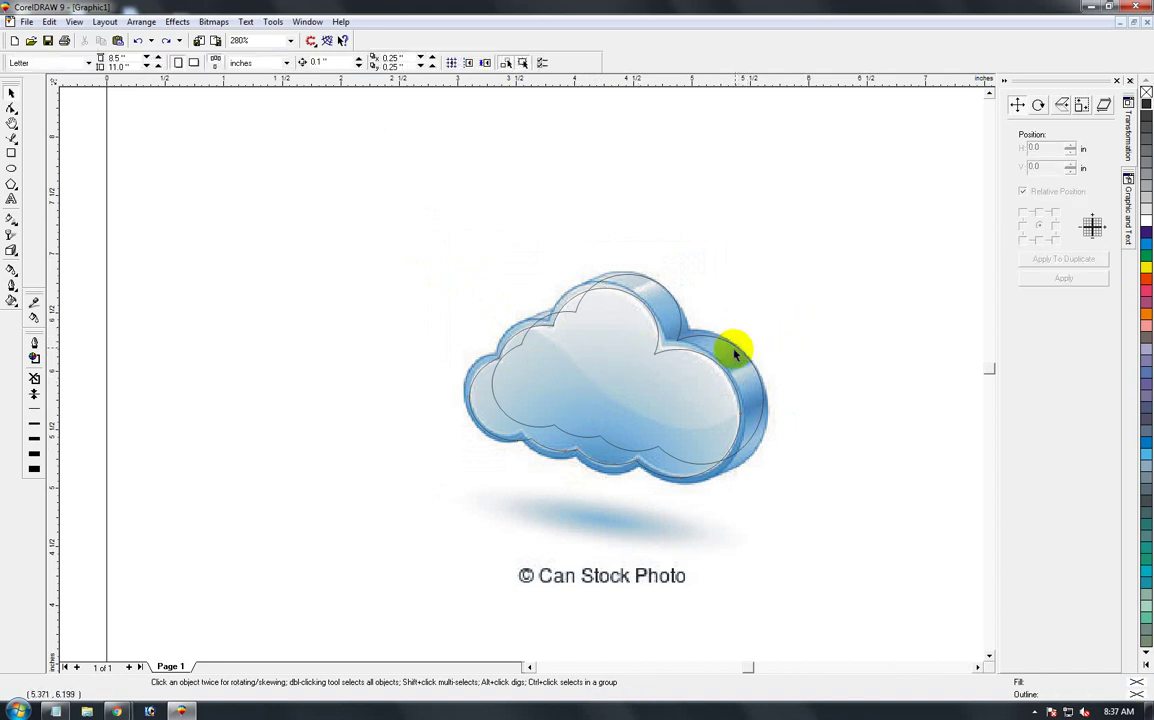
drag(740, 348, 780, 303)
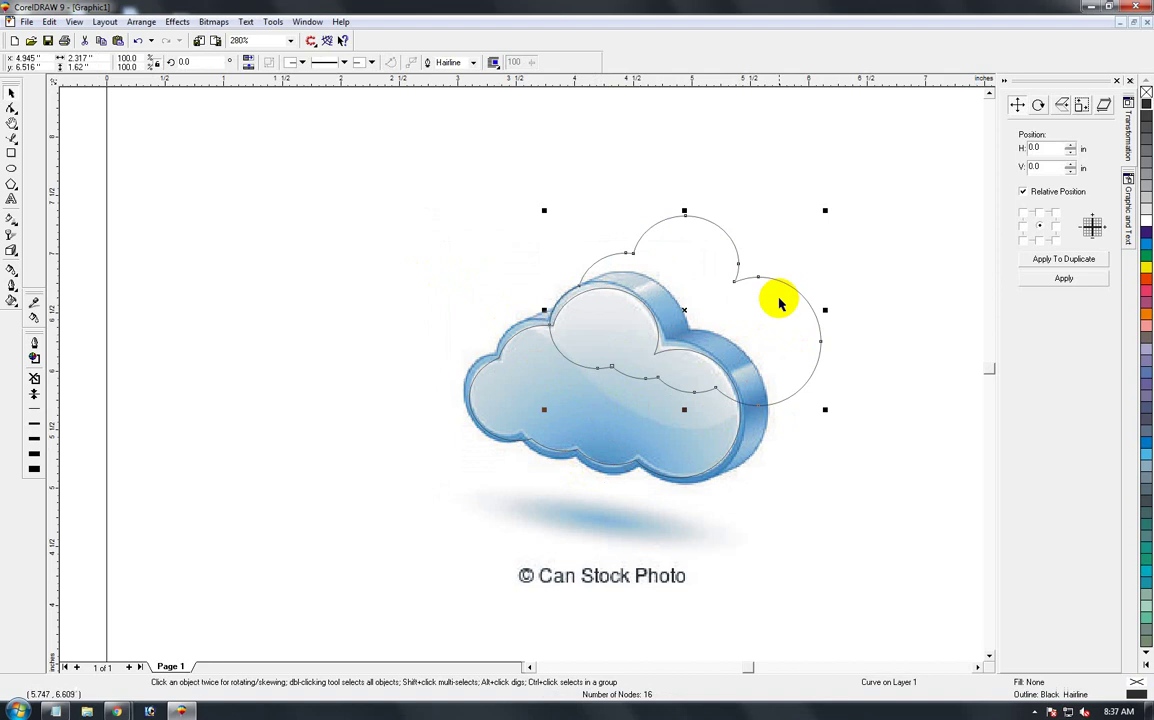
key(Delete)
- Move the remaining cloud outline below the reference picture's caption and fill it with light blue
key(F3)
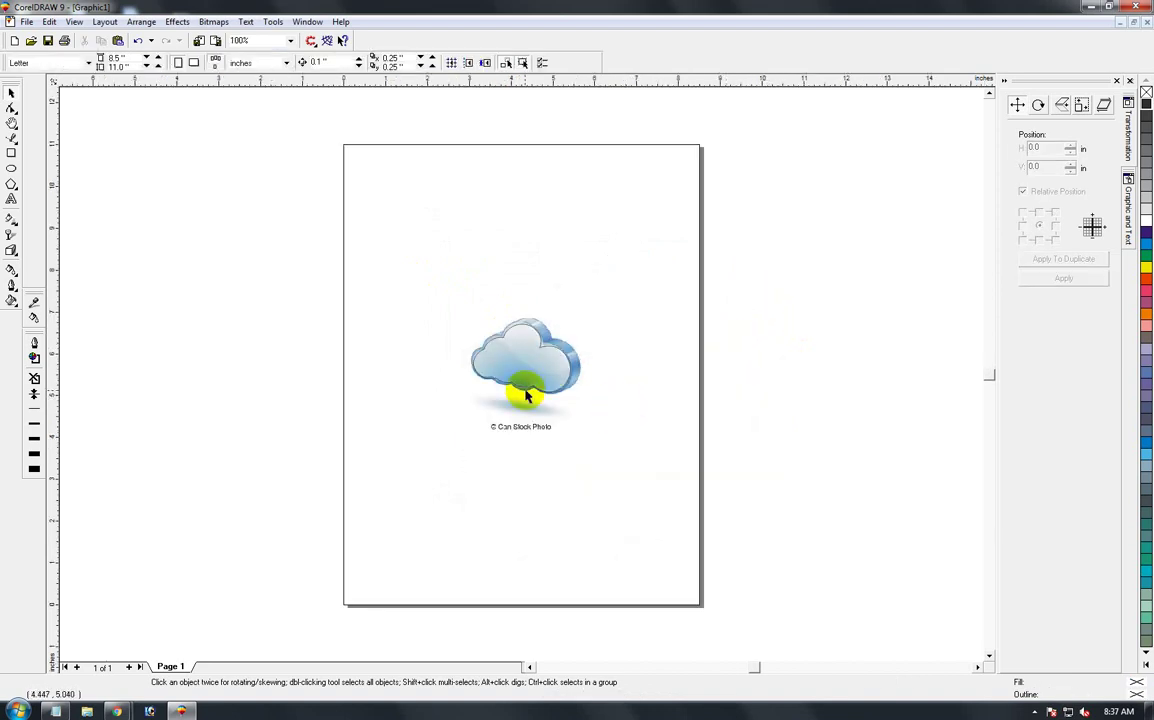
drag(498, 368, 518, 517)
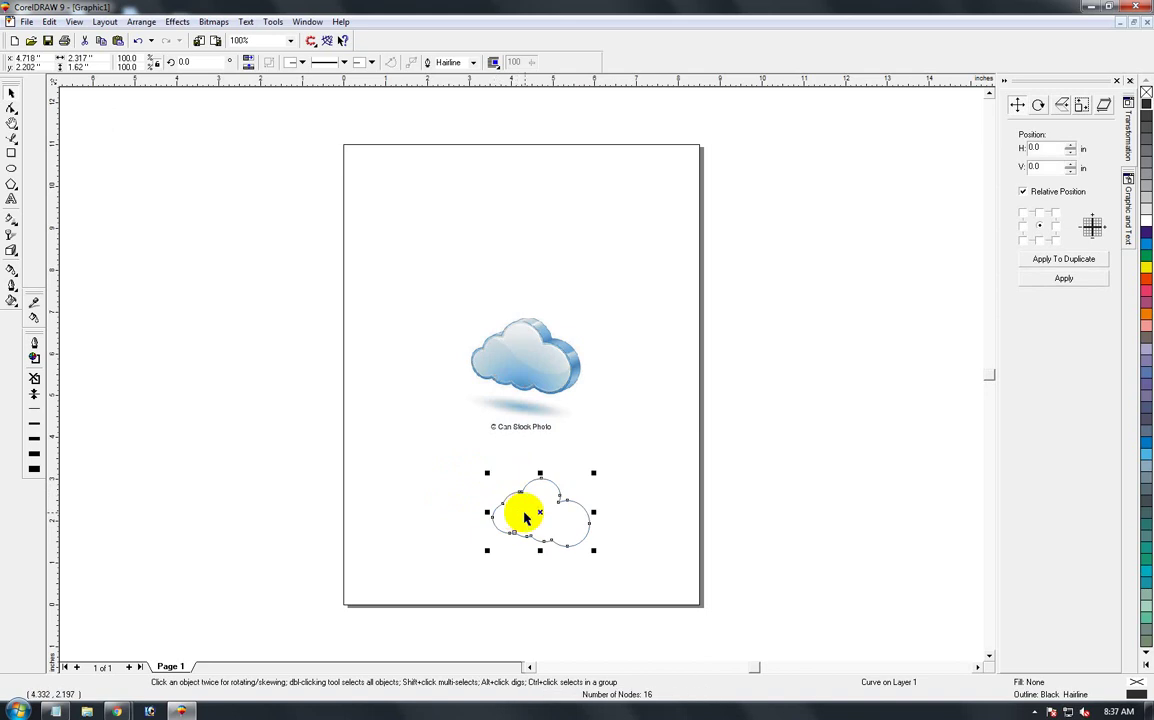
key(F2)
drag(451, 452, 644, 586)
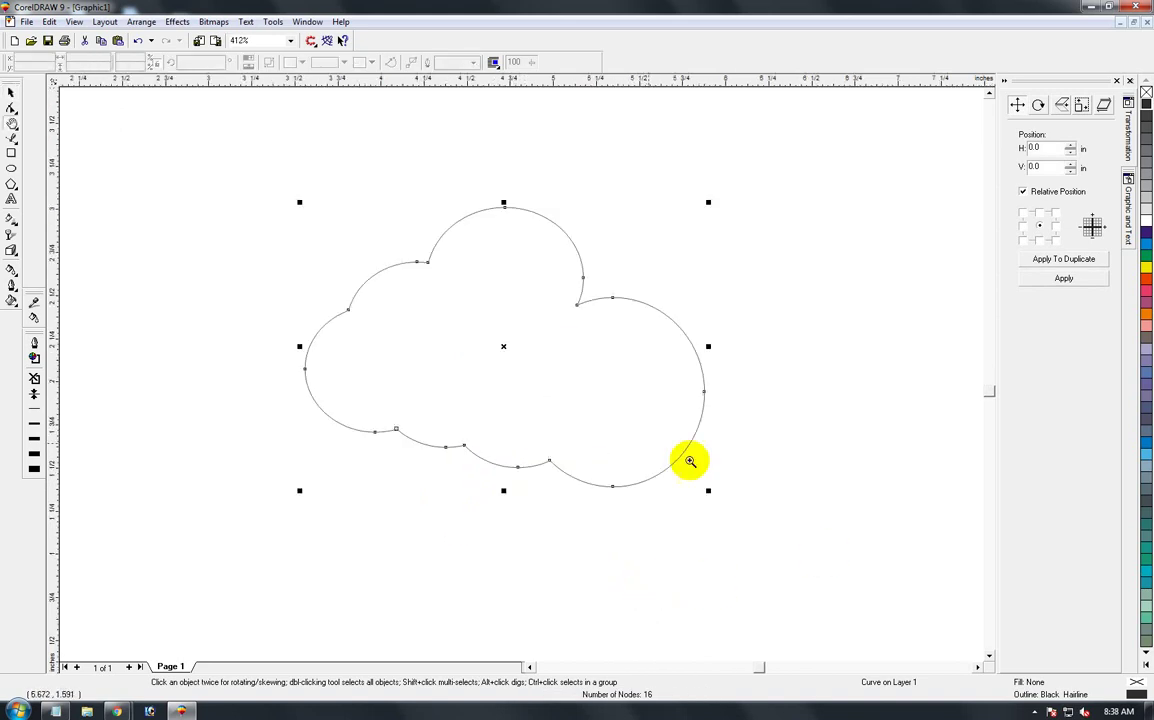
click(12, 93)
click(412, 312)
click(532, 297)
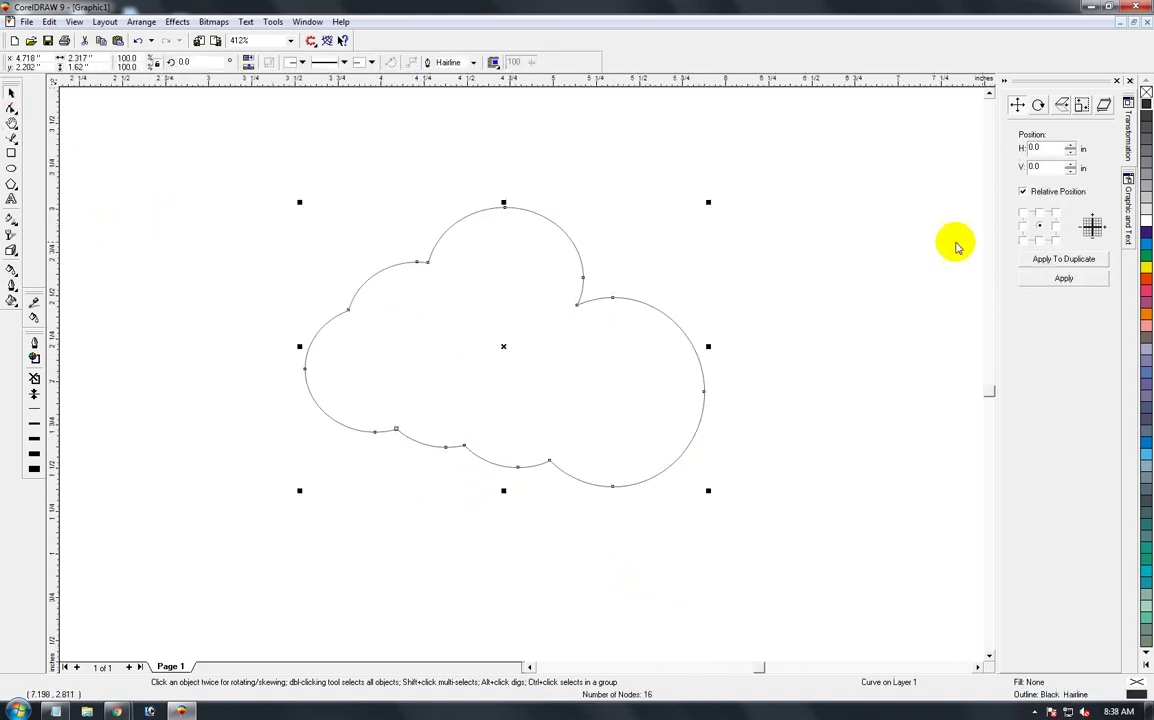
click(1146, 246)
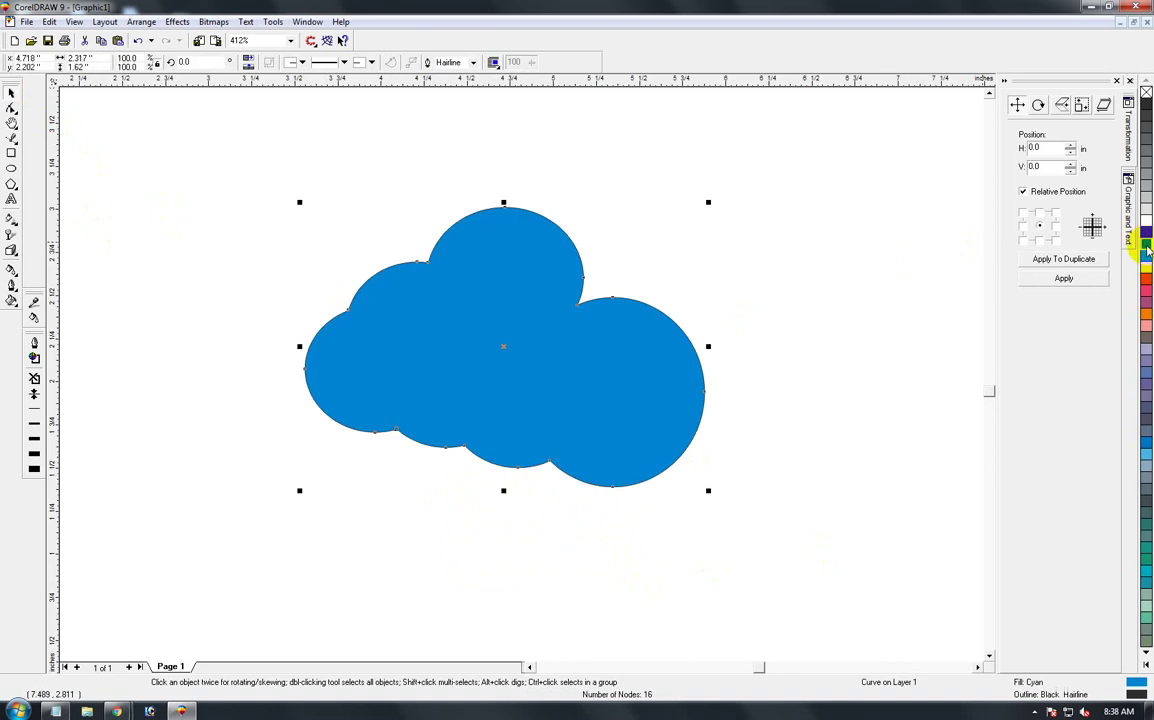
click(1145, 455)
click(832, 499)
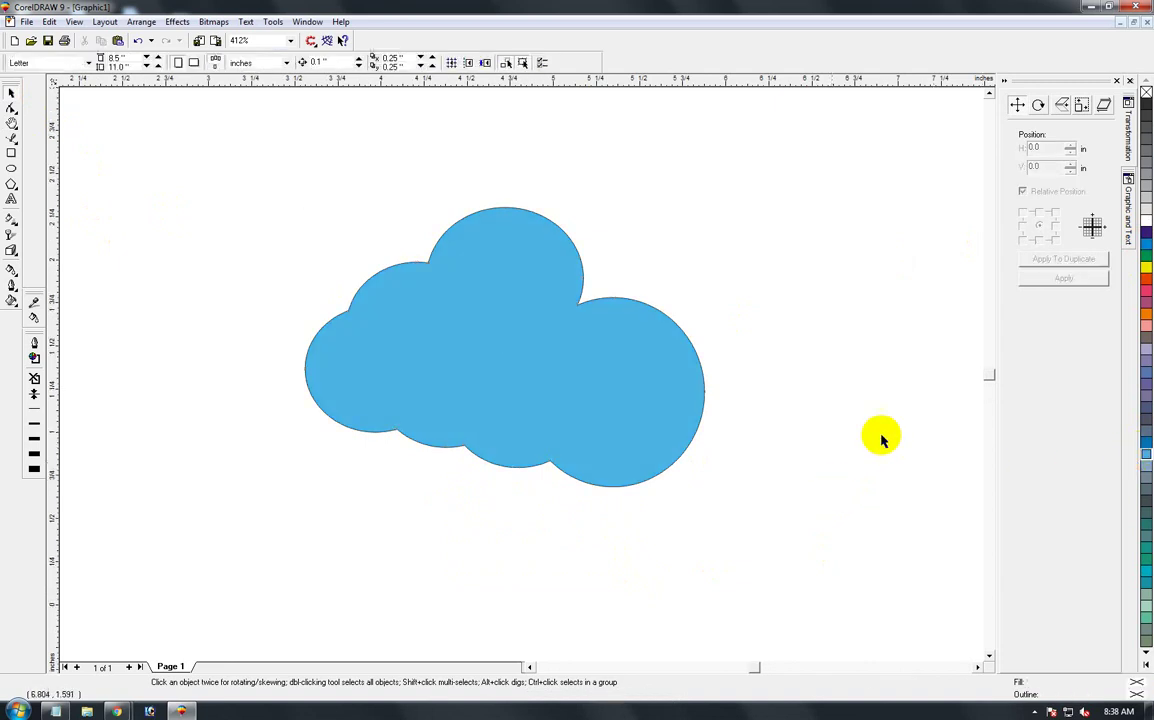
- Draw a closed Bezier highlight shape over the cloud's upper right, with a curved lower edge sweeping across its body
key(F3)
key(F2)
drag(345, 290, 683, 587)
click(11, 141)
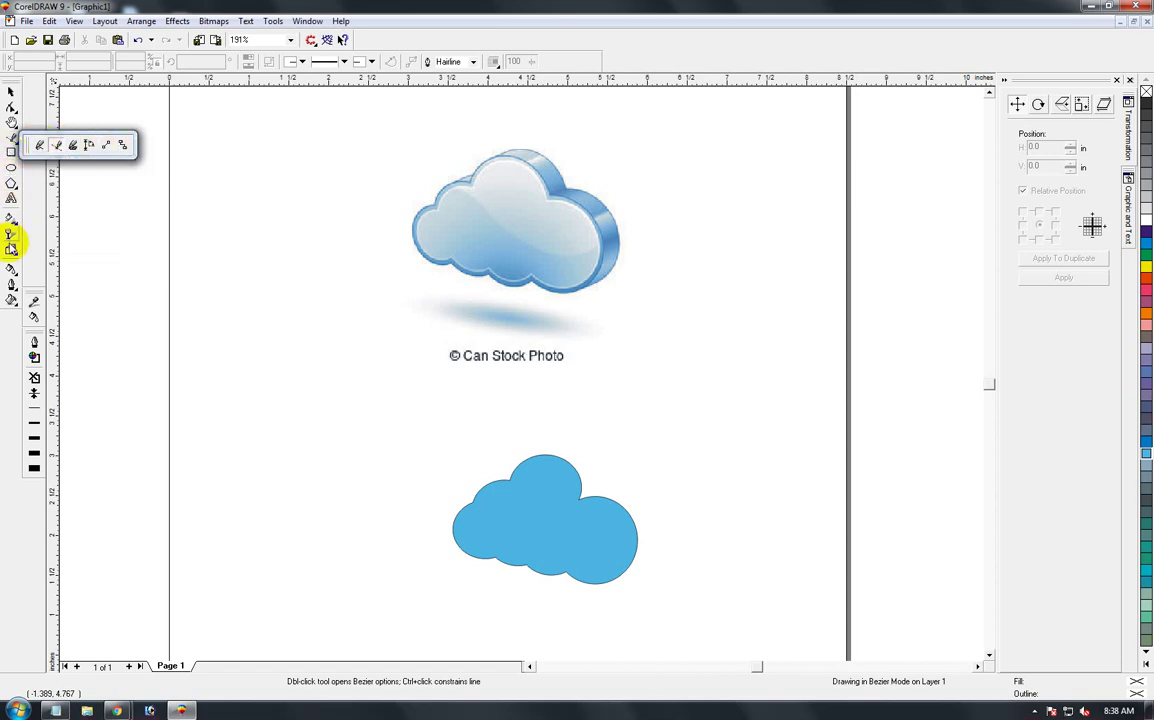
click(58, 147)
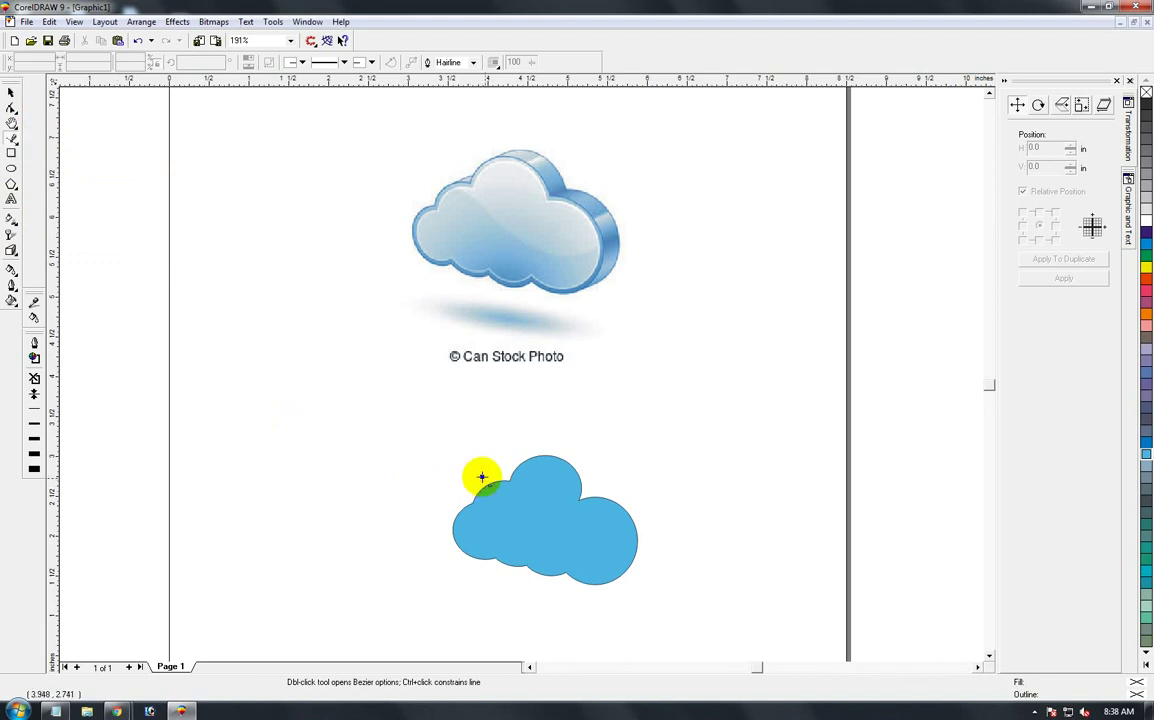
drag(481, 477, 517, 498)
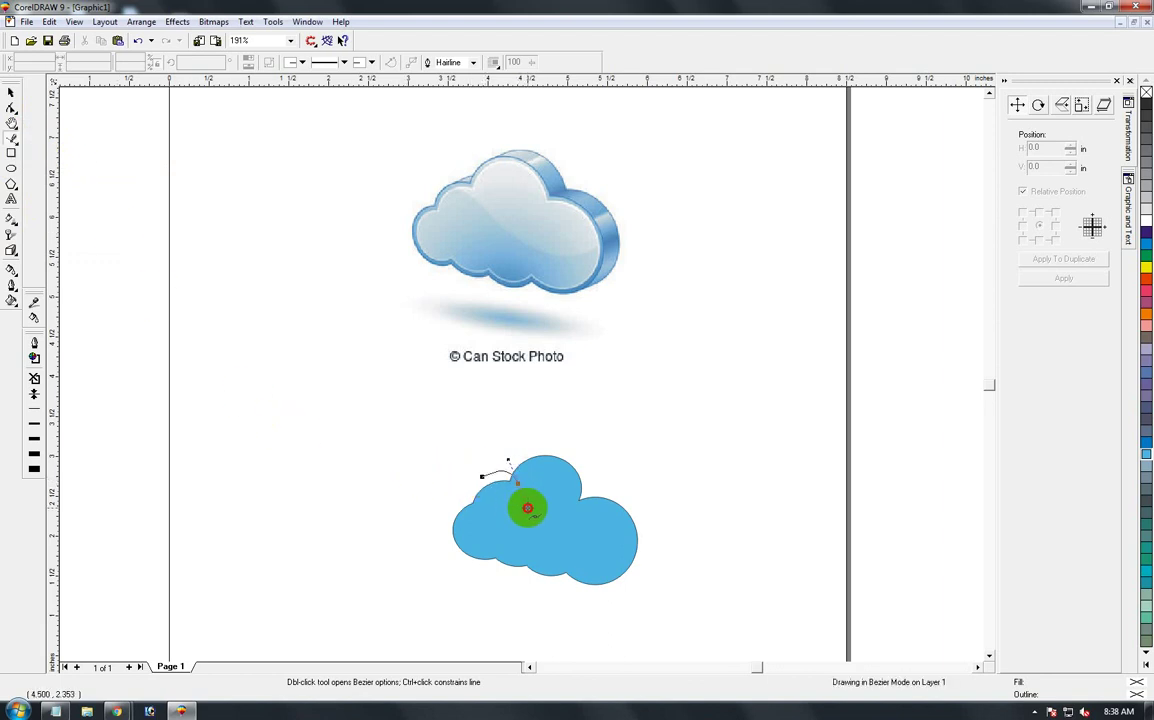
mouse_move(578, 540)
mouse_down()
mouse_move(640, 537)
mouse_move(651, 493)
mouse_move(673, 501)
mouse_up()
click(658, 460)
click(554, 439)
click(443, 439)
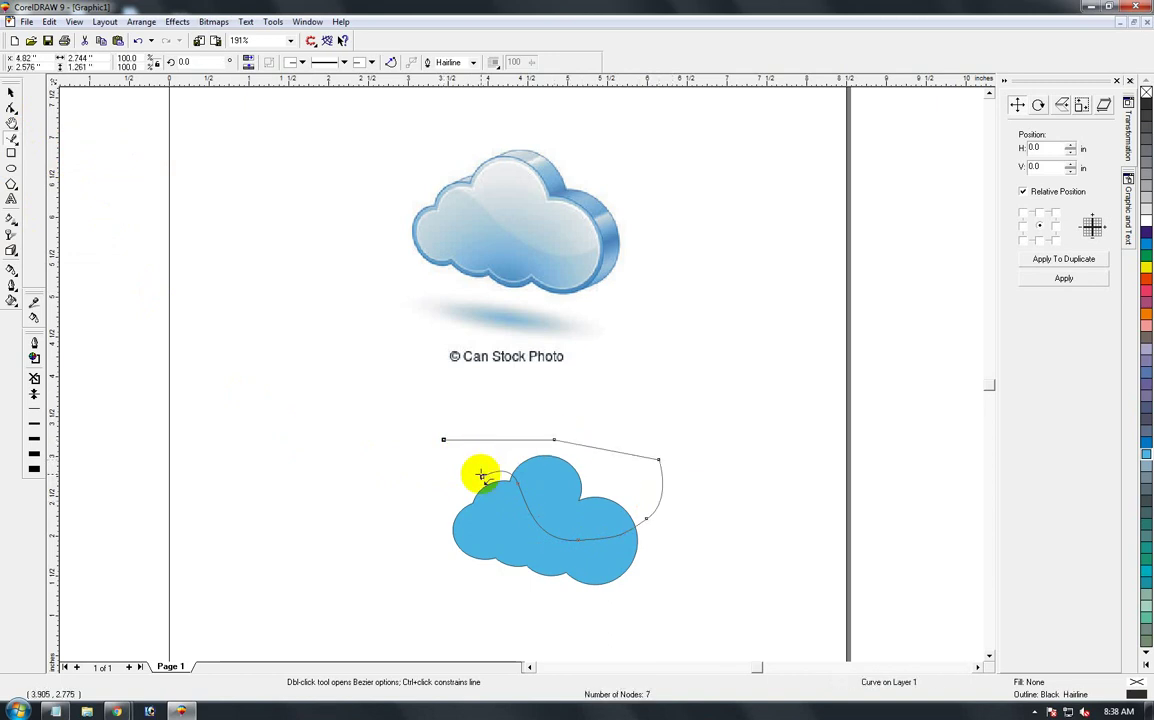
- Fill the highlight shape with 10% Black, remove its outline, and PowerClip it inside the blue cloud
click(11, 92)
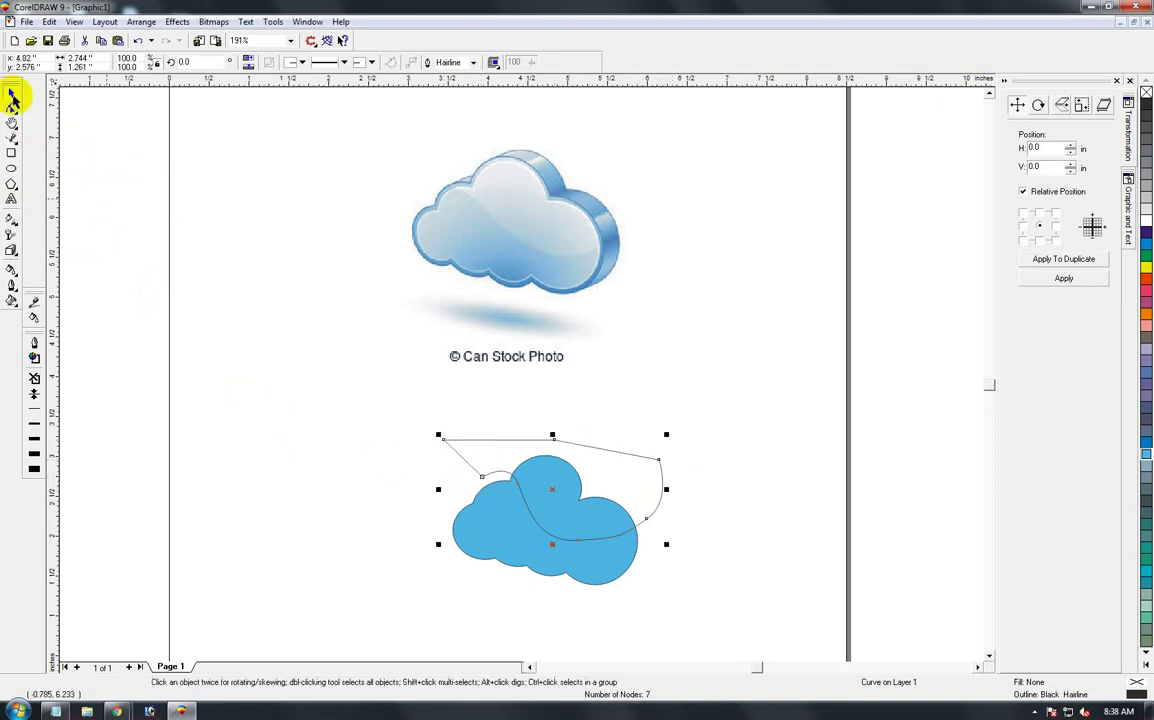
click(1146, 200)
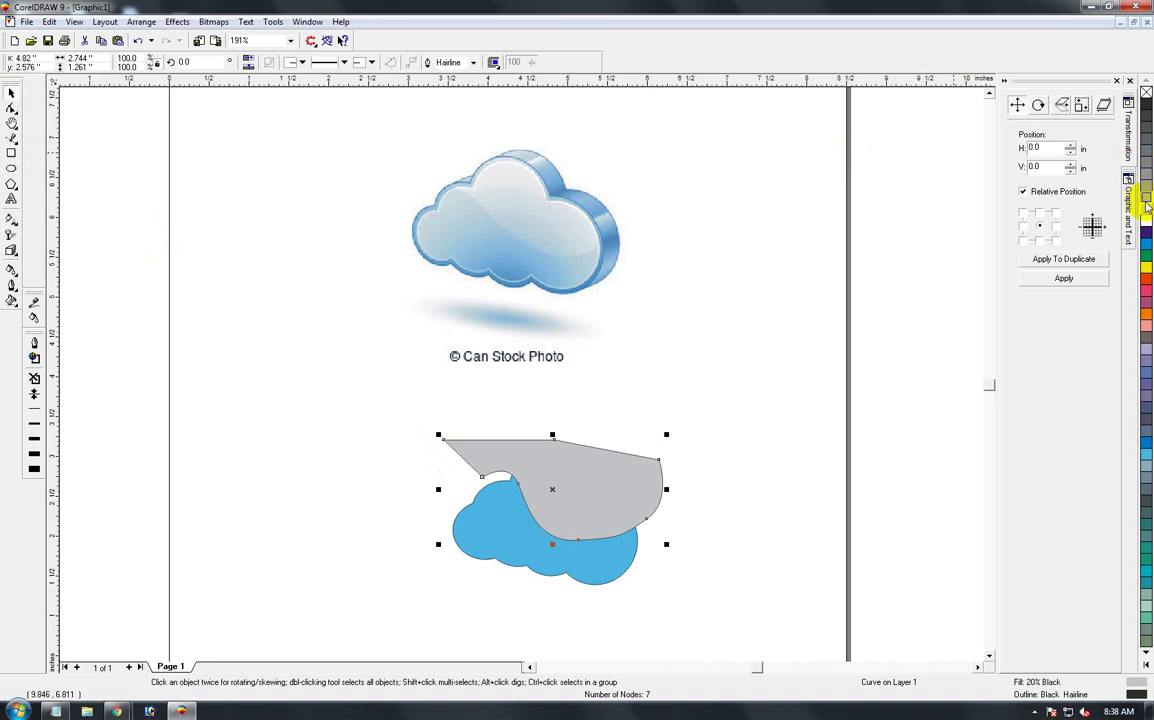
click(1147, 208)
click(1148, 215)
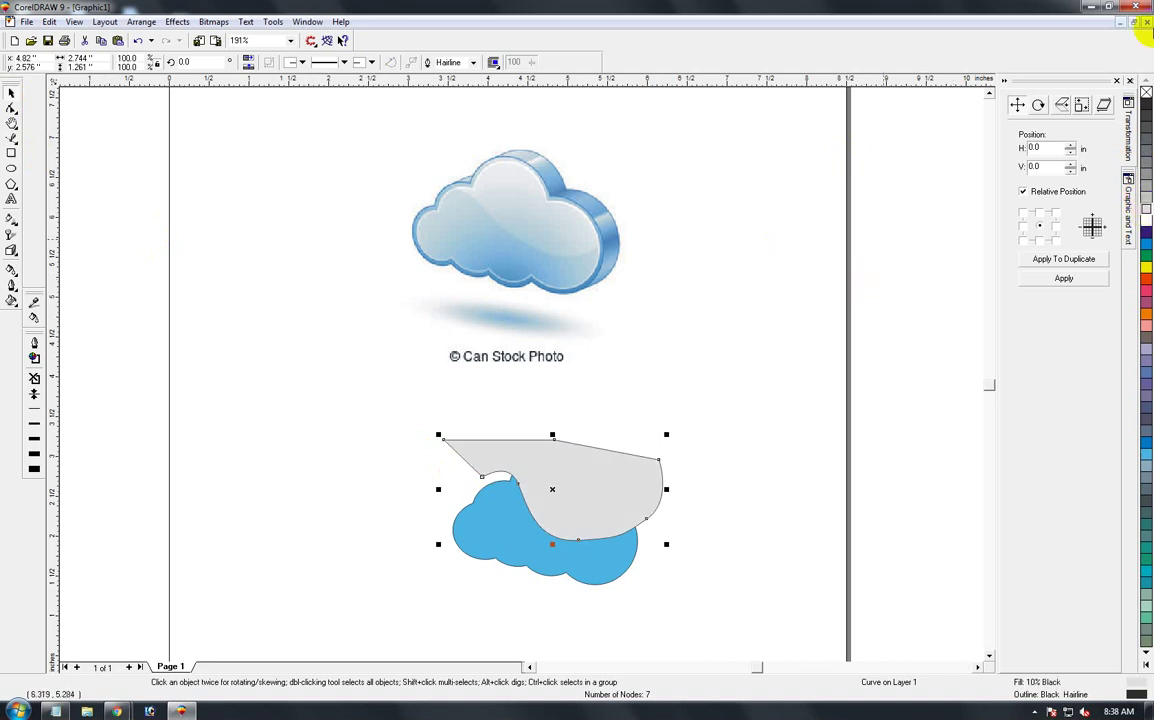
right_click(1146, 92)
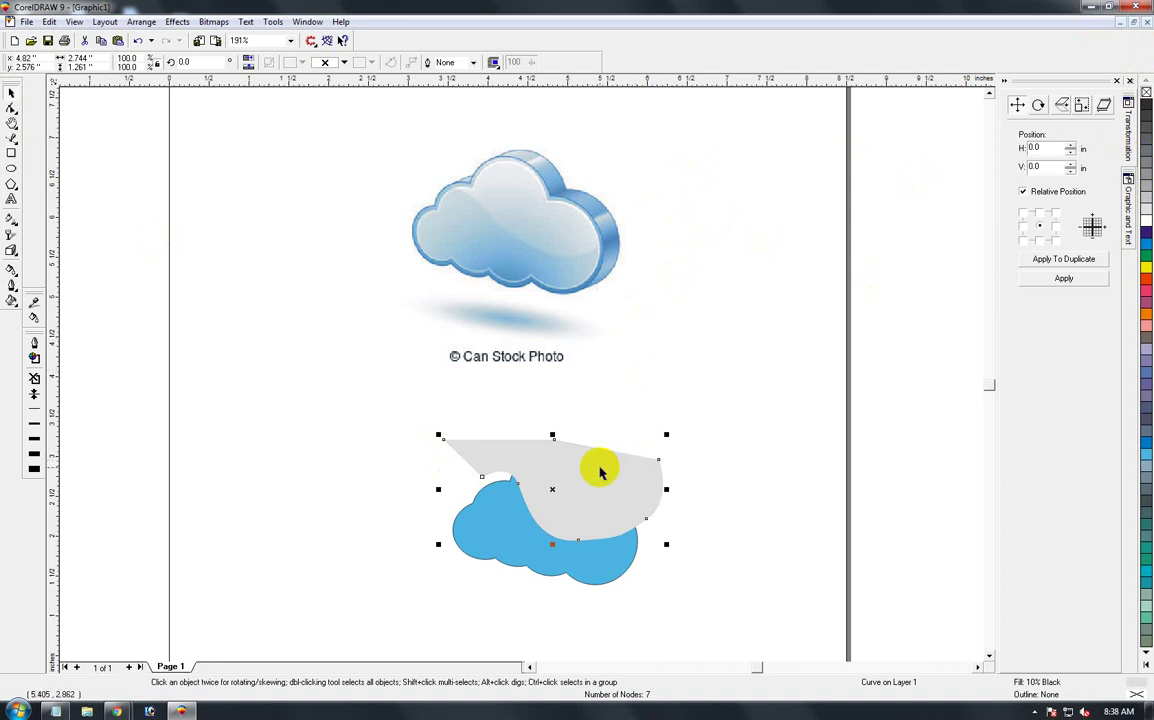
click(530, 543)
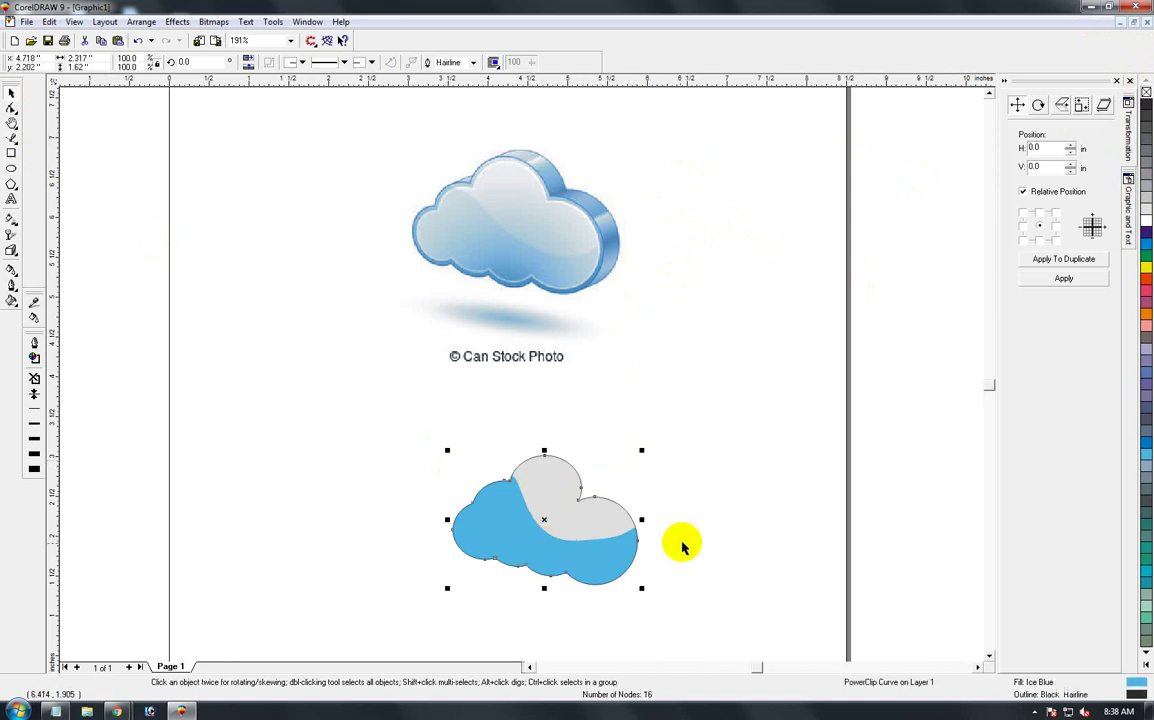
- Edit the cloud's PowerClip contents and give the highlight a linear fountain fill from light grey to white at 90 degrees
key(ctrl+2)
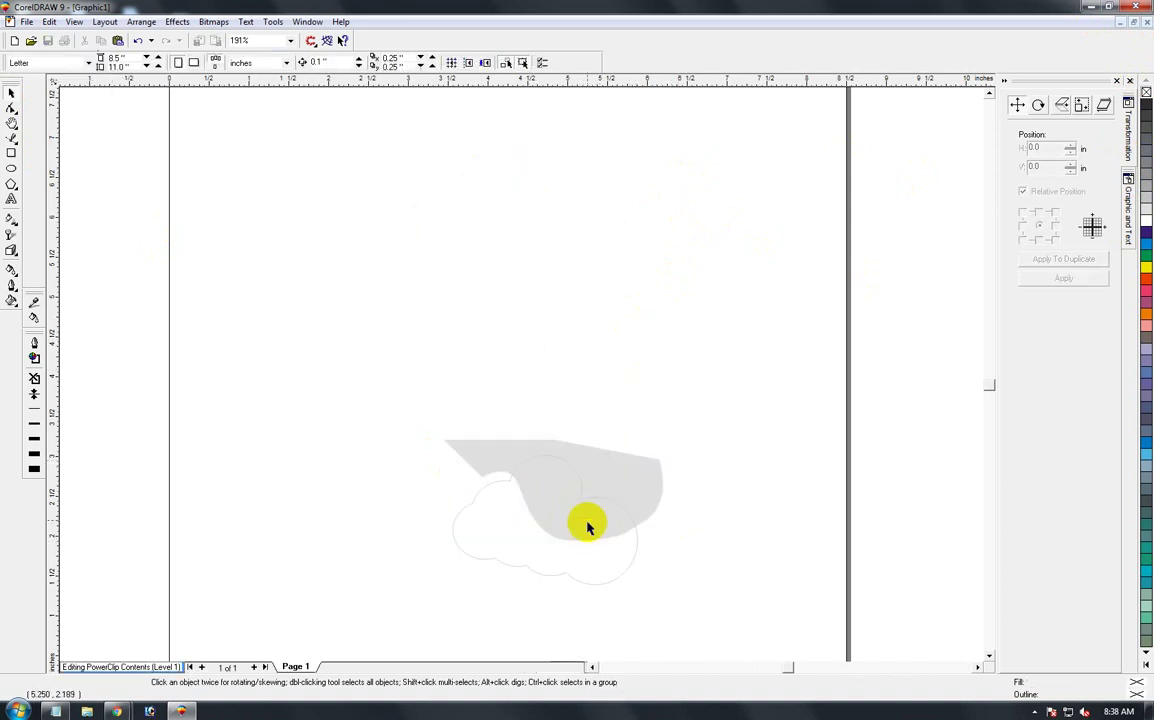
click(593, 519)
key(F11)
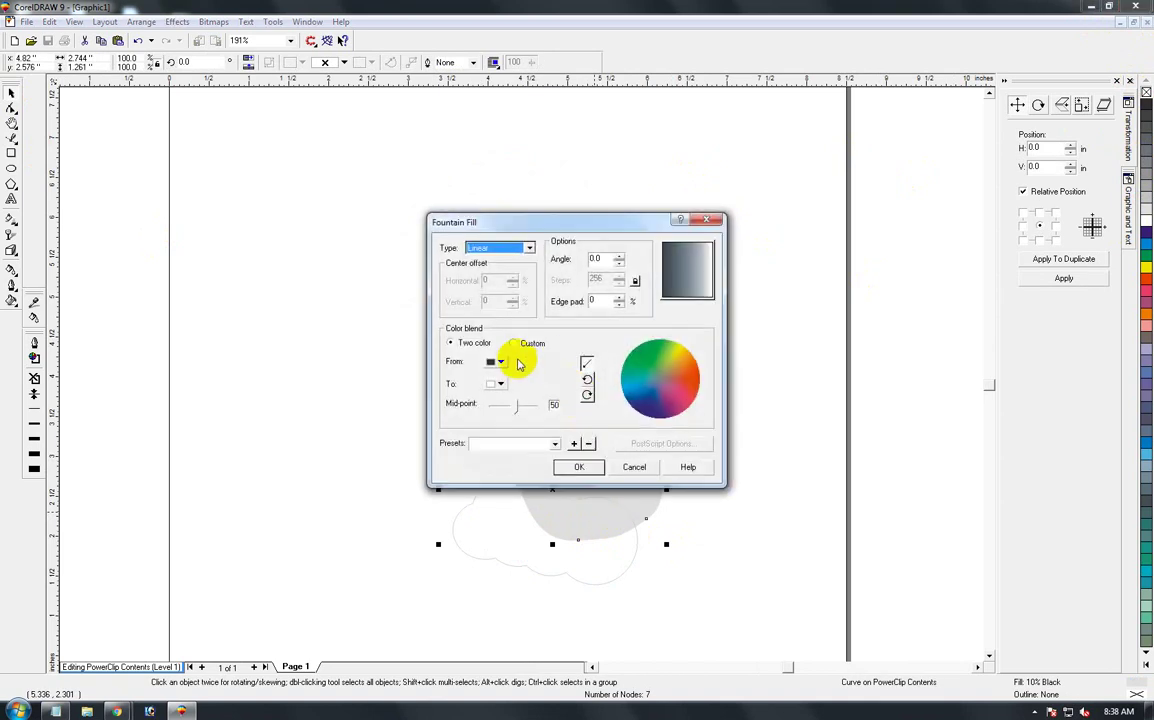
click(513, 343)
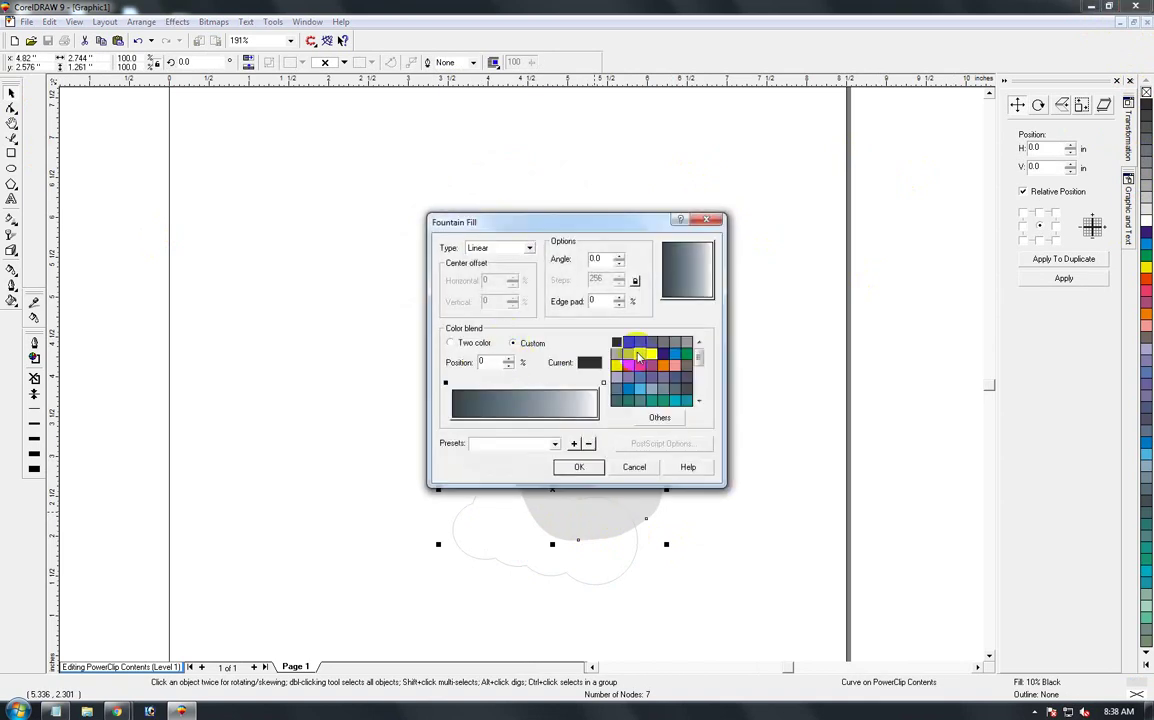
click(638, 355)
click(603, 384)
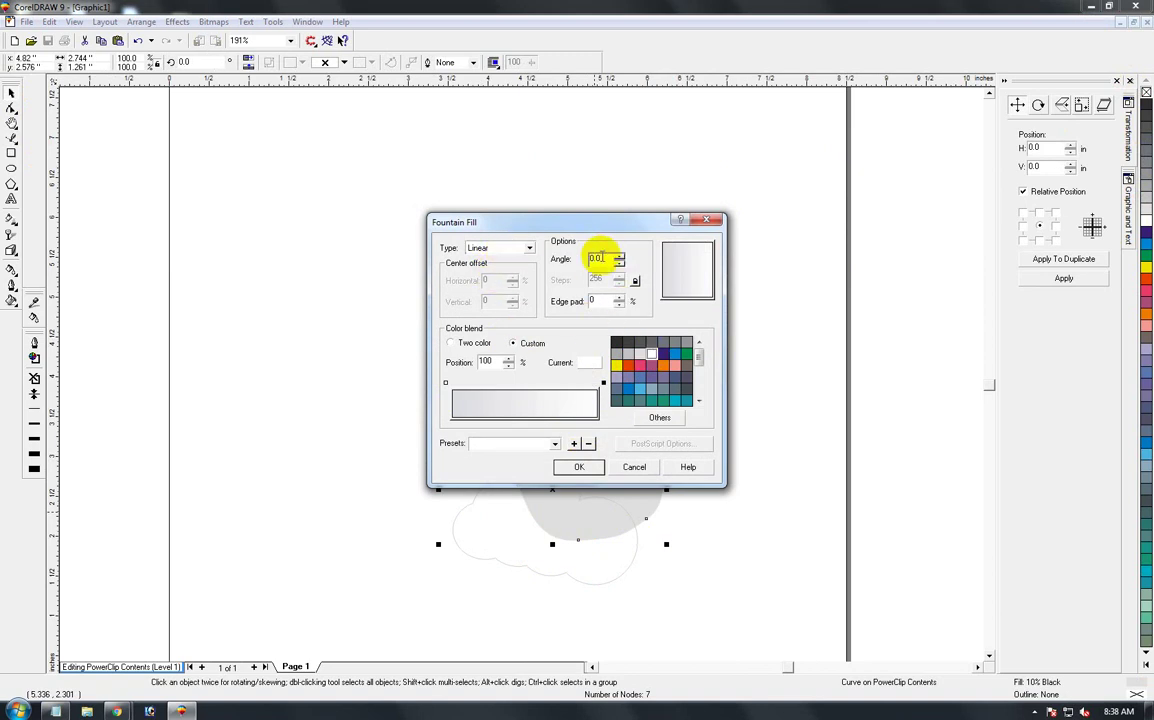
drag(609, 259, 564, 260)
text(90)
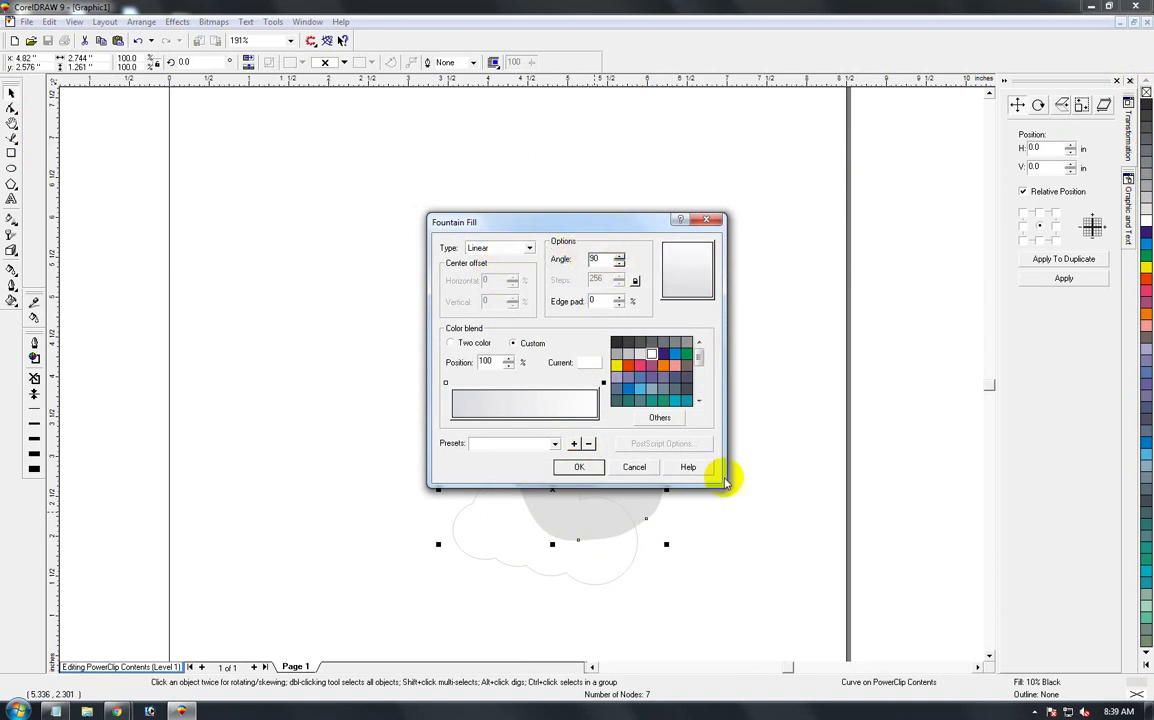
click(580, 467)
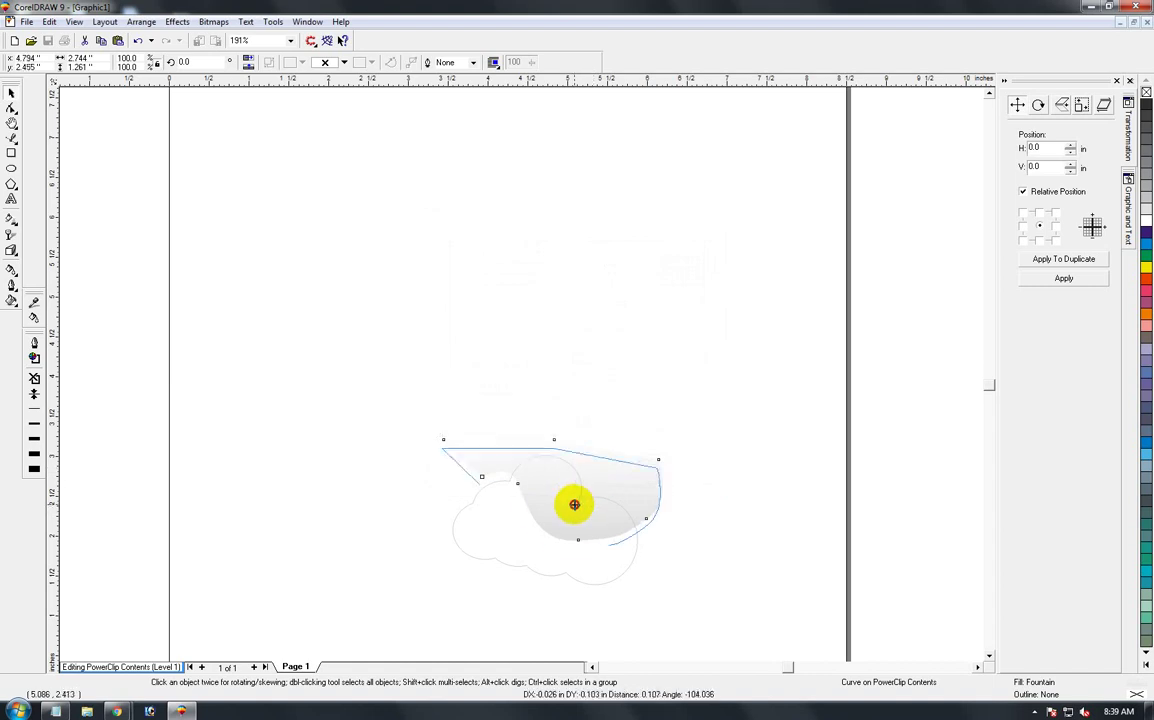
- Shrink the highlight to about 2.556 inches wide, reposition it over the cloud, and finish editing the PowerClip contents
key(F10)
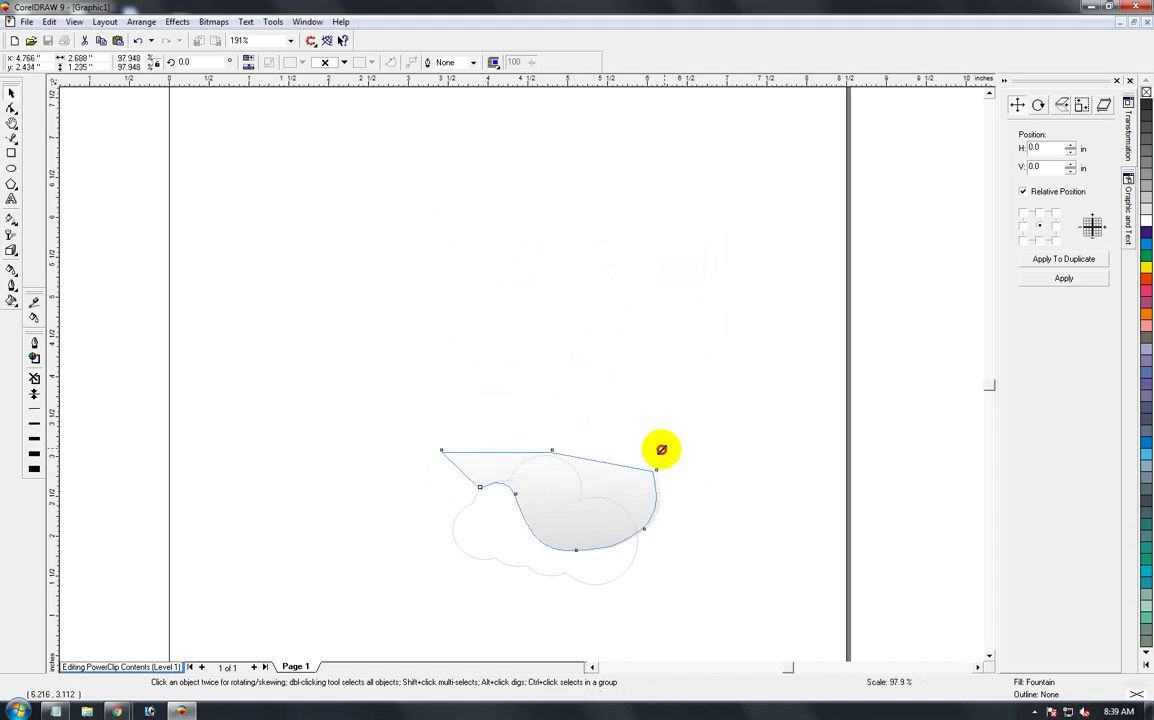
mouse_move(591, 524)
mouse_down()
mouse_move(597, 513)
mouse_move(595, 525)
mouse_up()
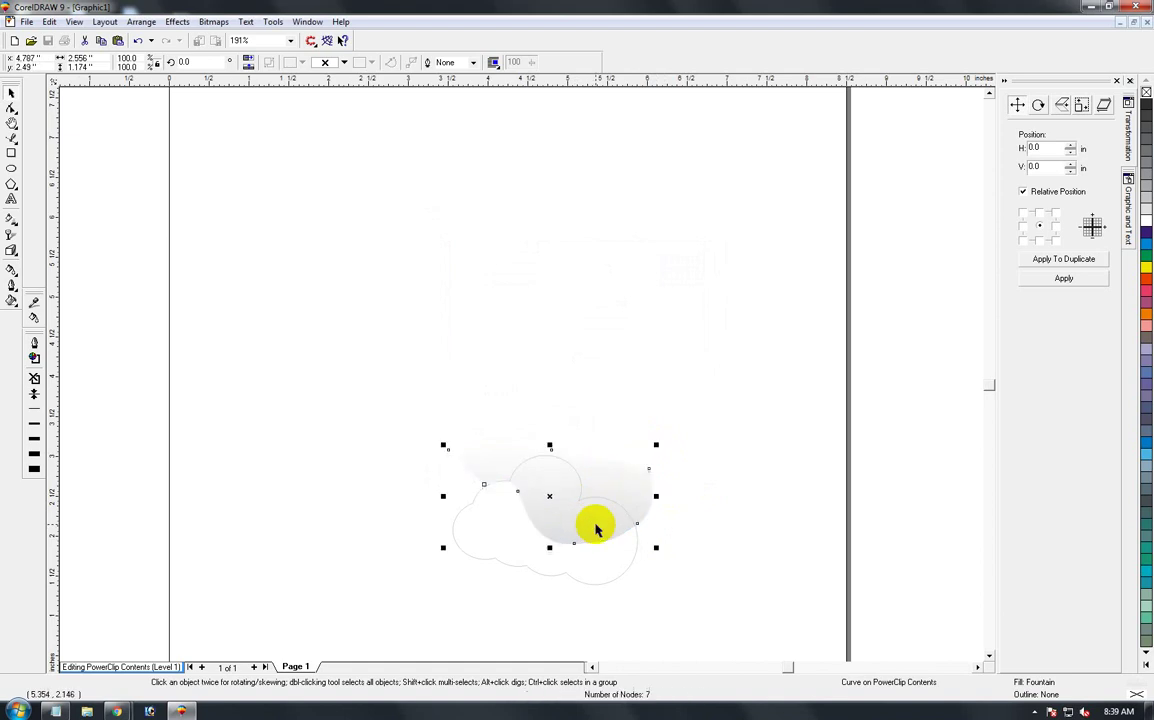
key(alt+c)
key(w)
key(f)
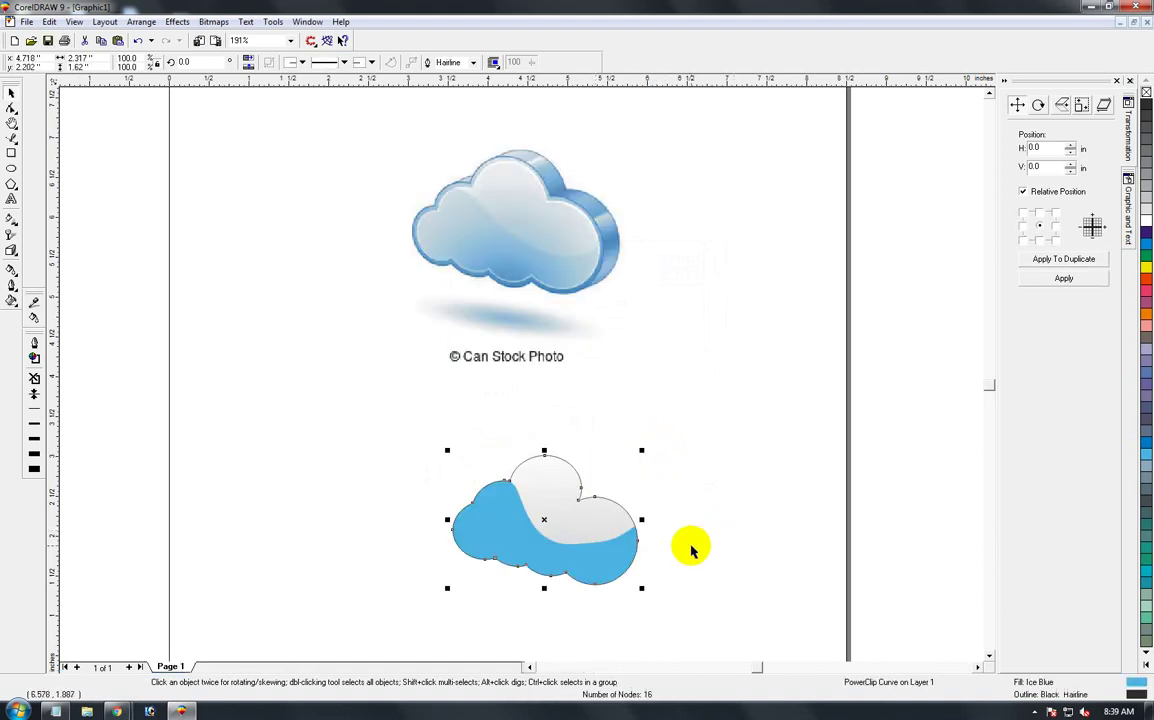
click(690, 548)
- Set up a custom linear fountain fill for the cloud with Ice Blue at both ends
click(557, 554)
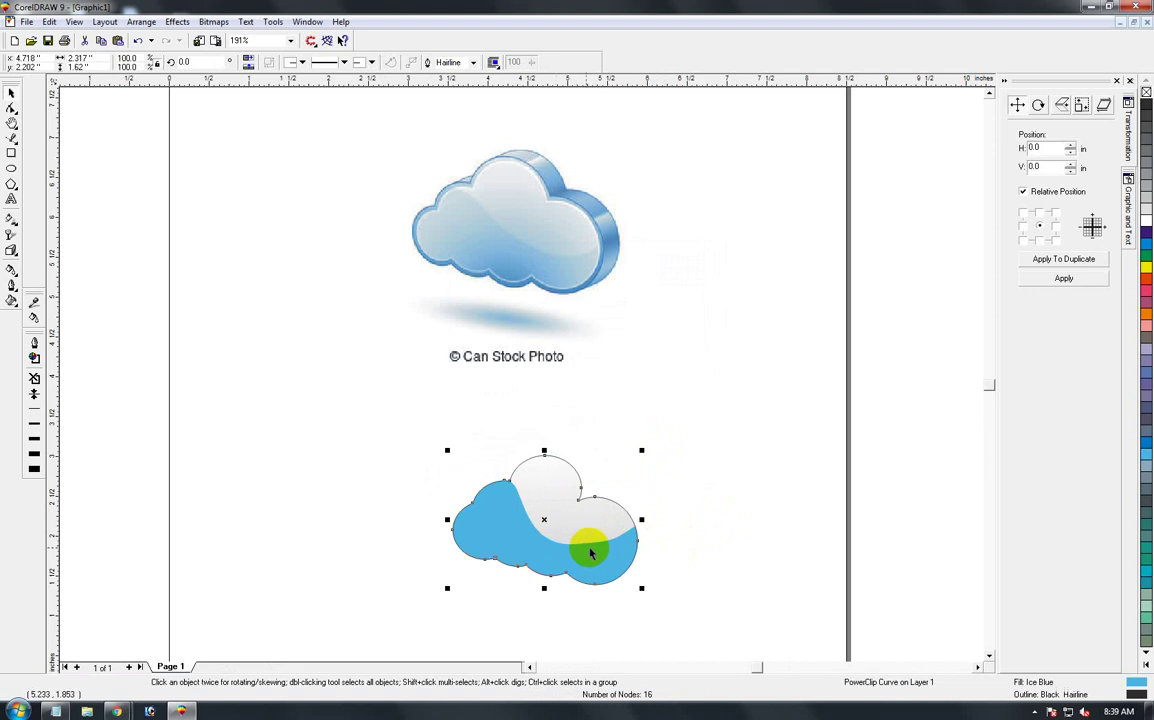
key(F11)
click(511, 343)
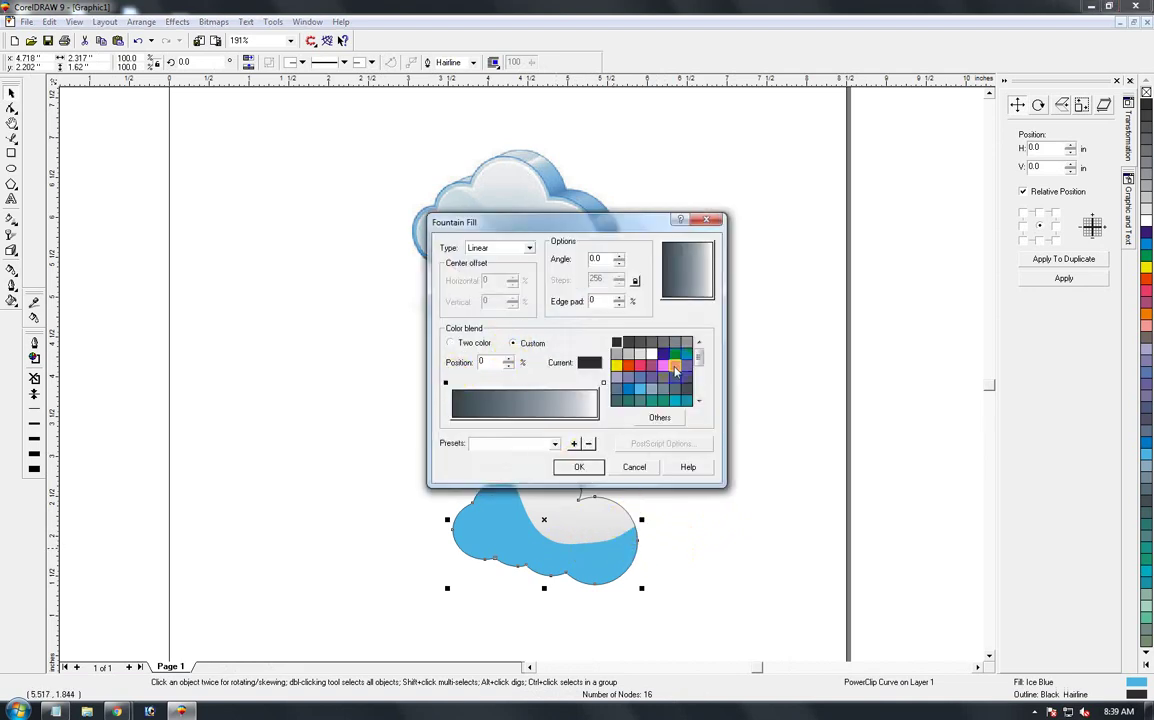
click(638, 391)
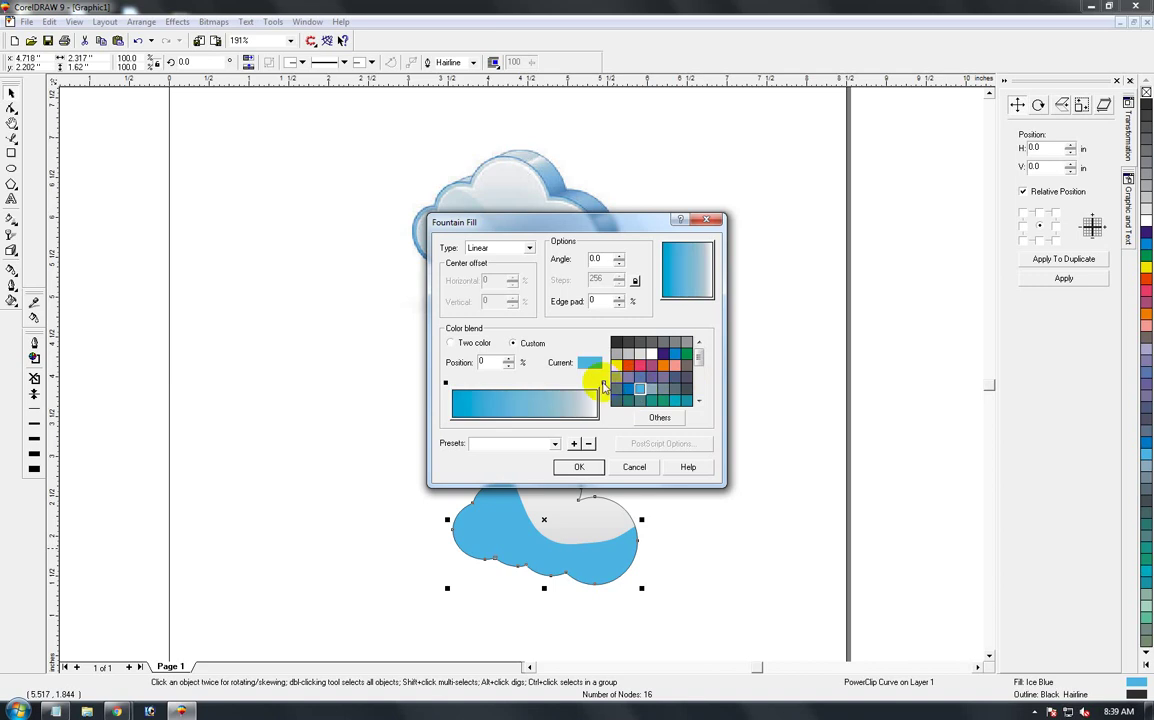
click(601, 384)
click(640, 391)
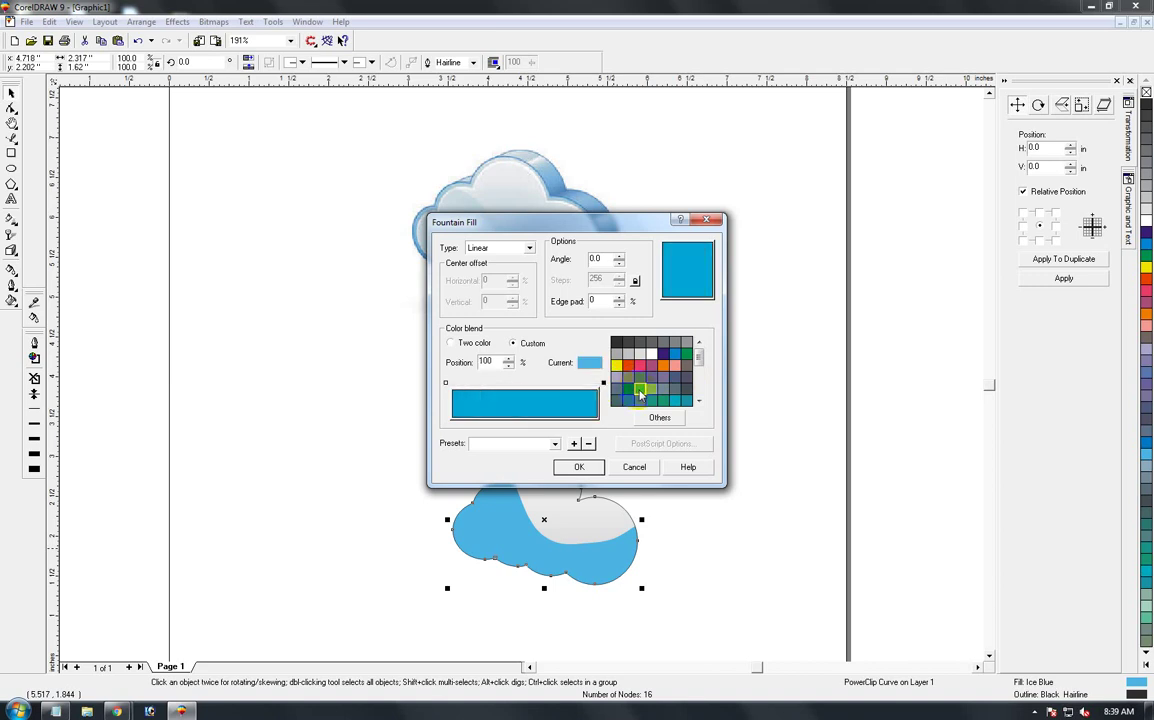
- Change the gradient's end colour to a lighter blue and apply the fountain fill to the cloud at 90 degrees
click(659, 418)
double_click(632, 340)
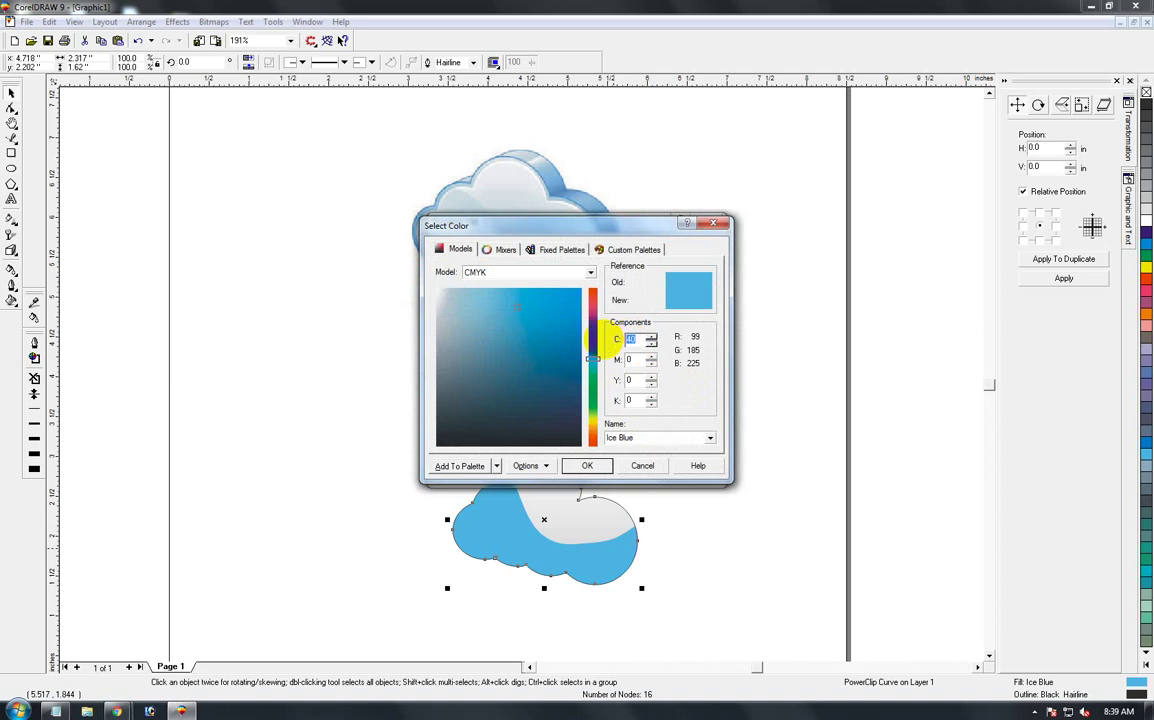
key(Return)
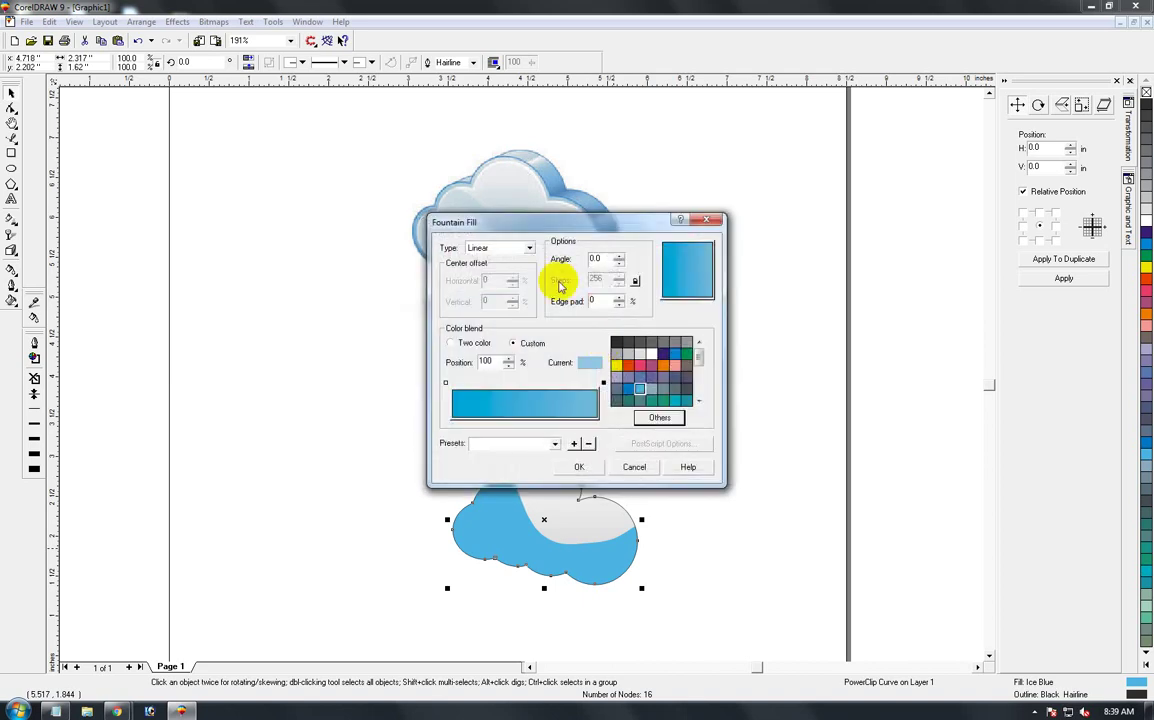
double_click(596, 259)
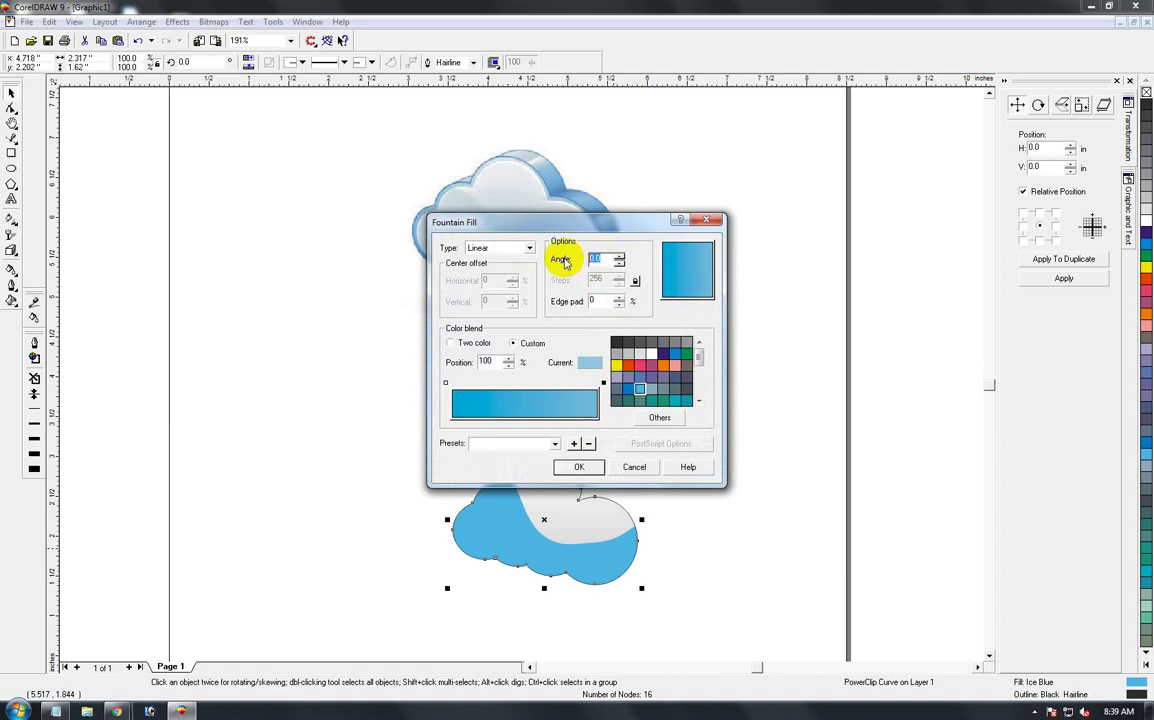
text(90)
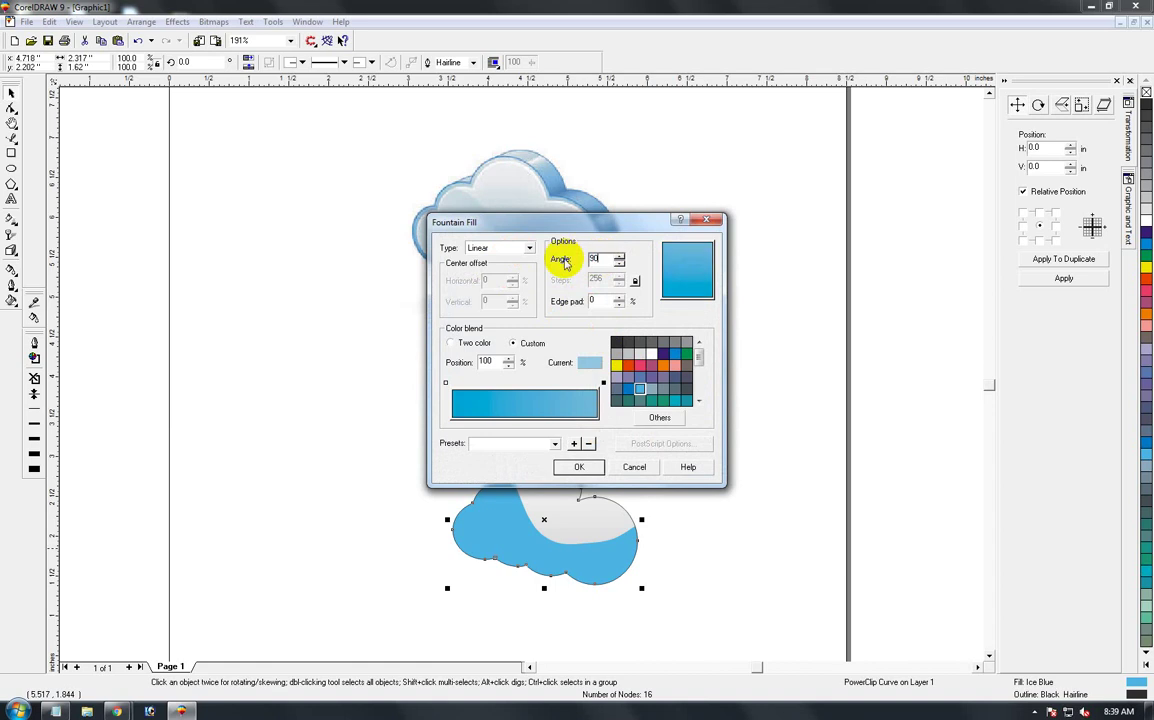
key(Return)
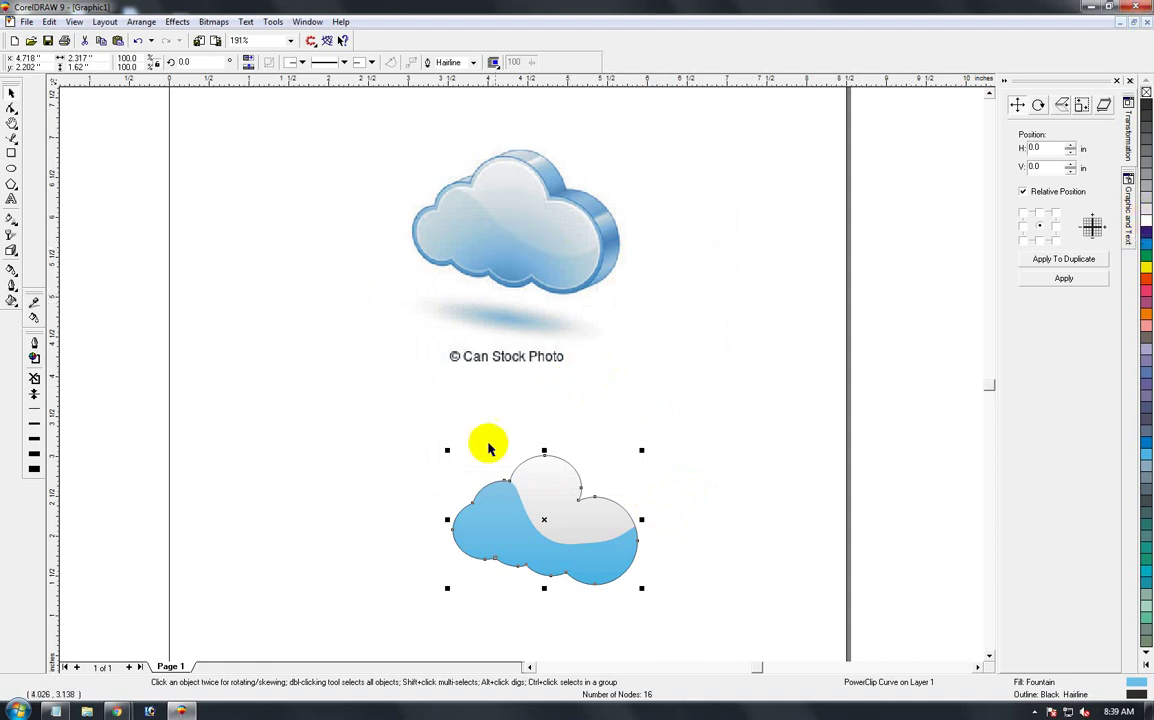
- Make a copy of the cloud enlarged to about 103.7% around its centre, behind the original, and fill it with Cyan
click(600, 568)
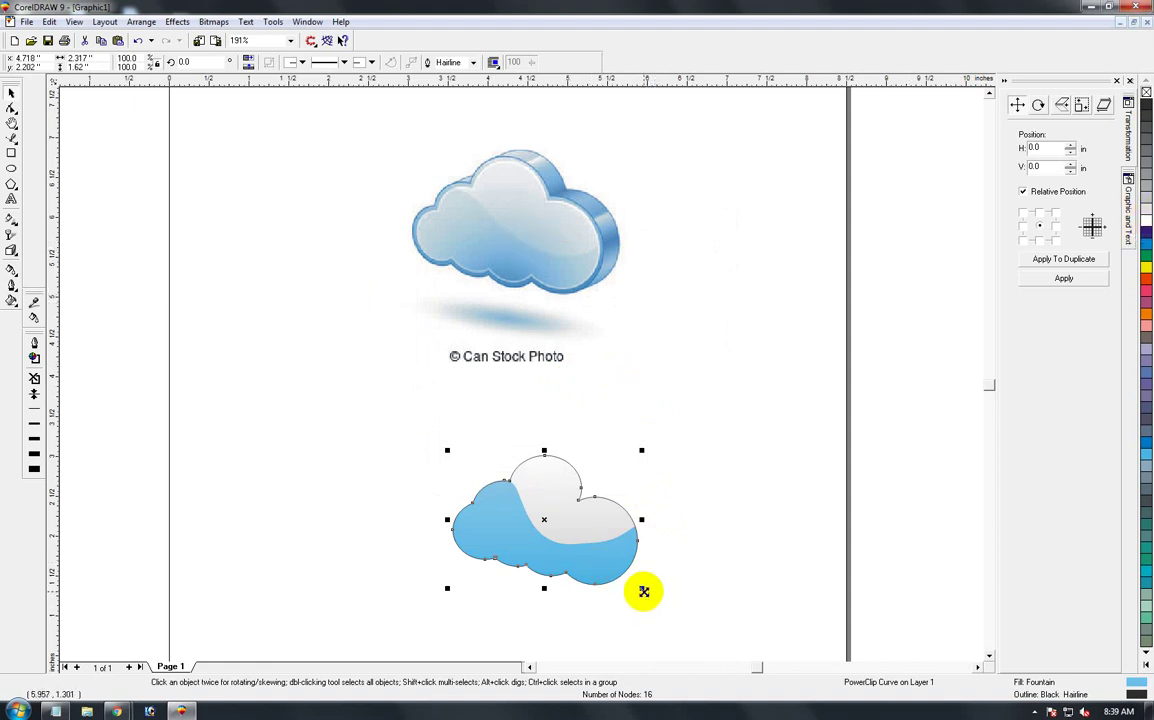
drag(643, 591, 650, 595)
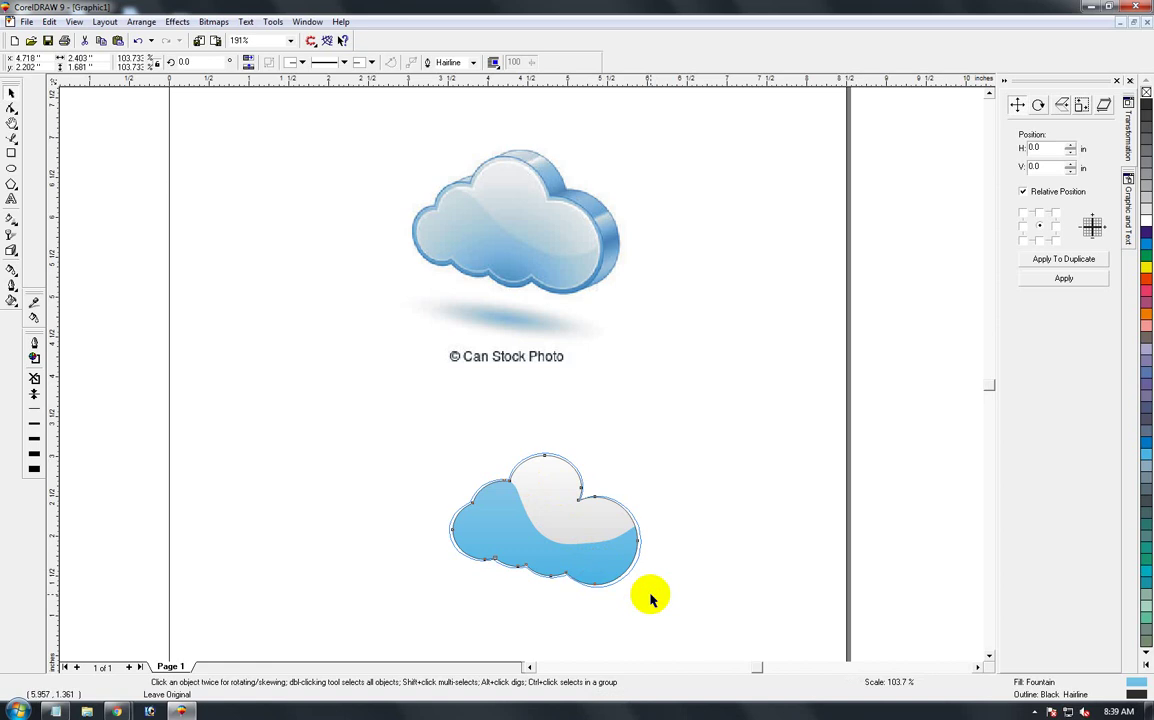
drag(650, 597, 650, 597)
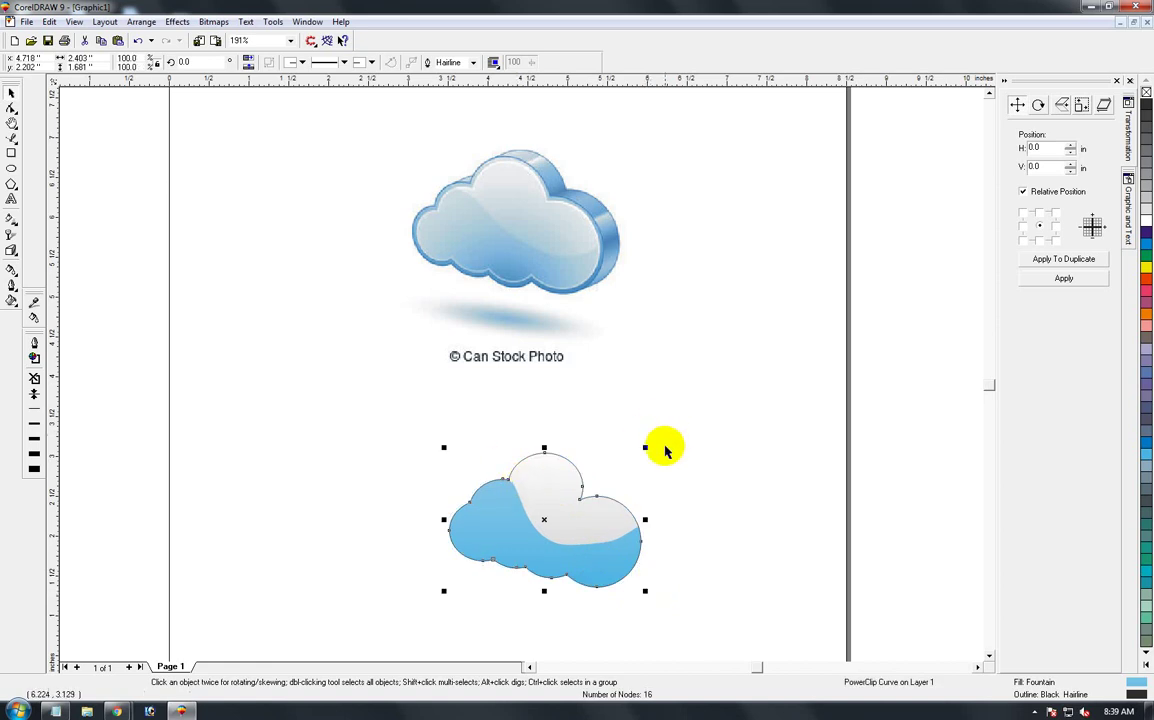
click(1145, 251)
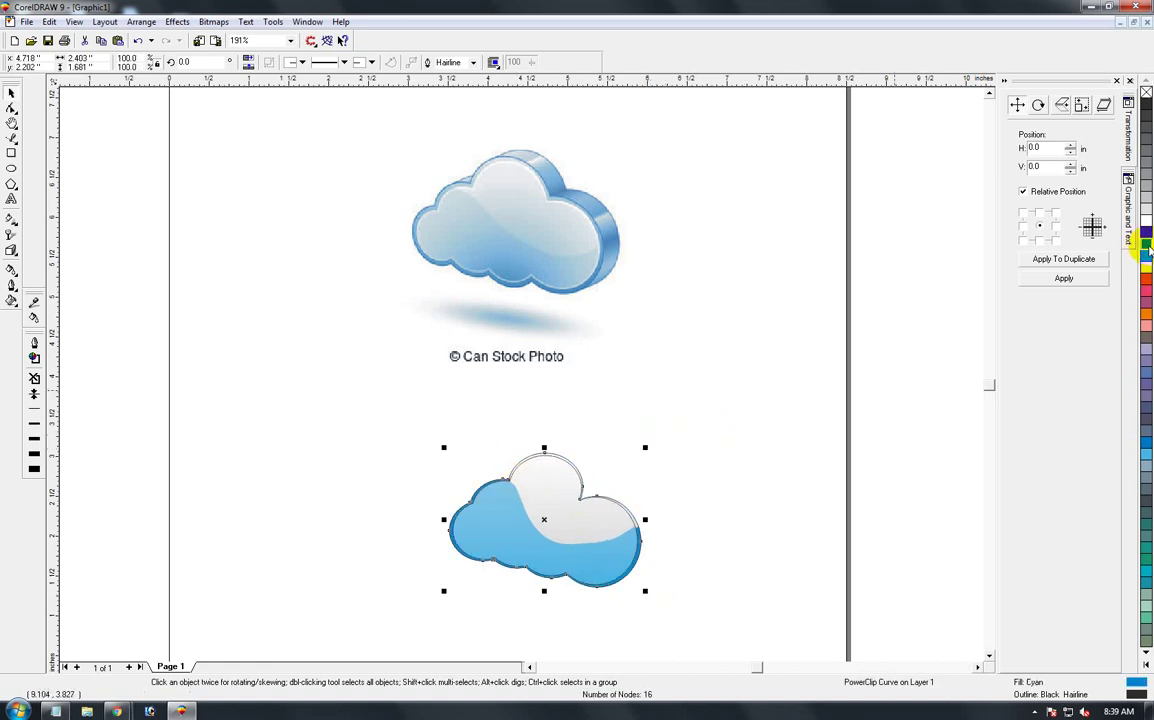
- Delete the highlight from the cyan copy's PowerClip contents and finish editing them
ctrl+click(578, 478)
key(Delete)
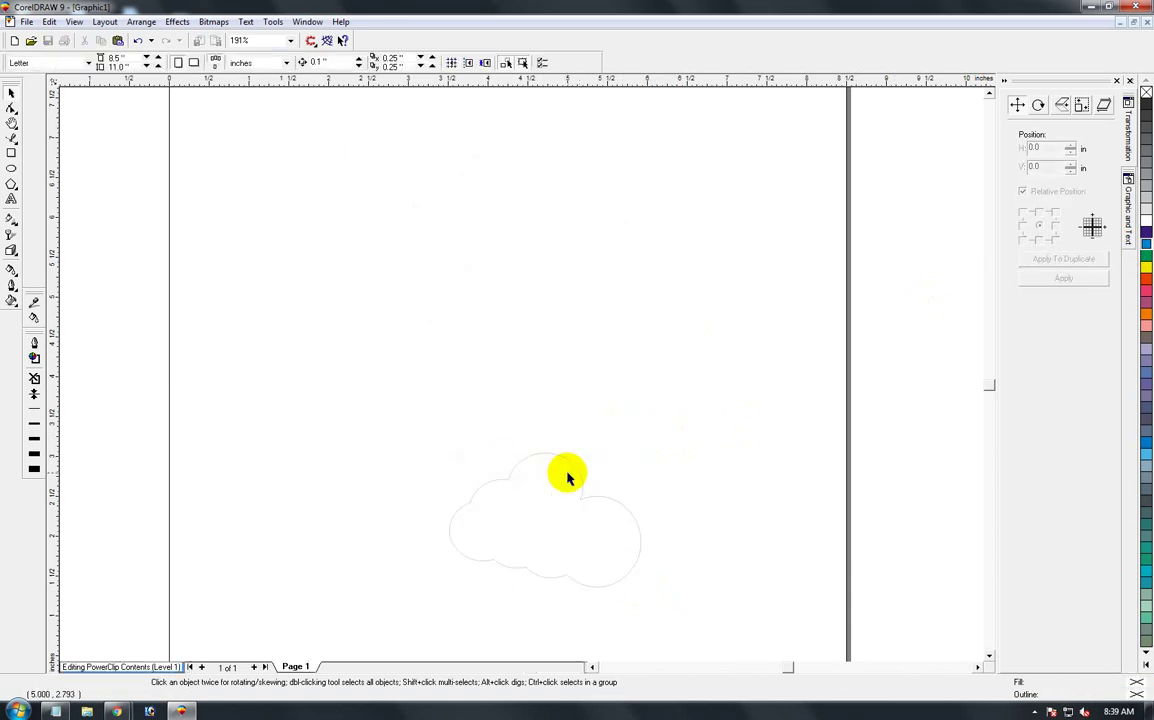
ctrl+click(560, 485)
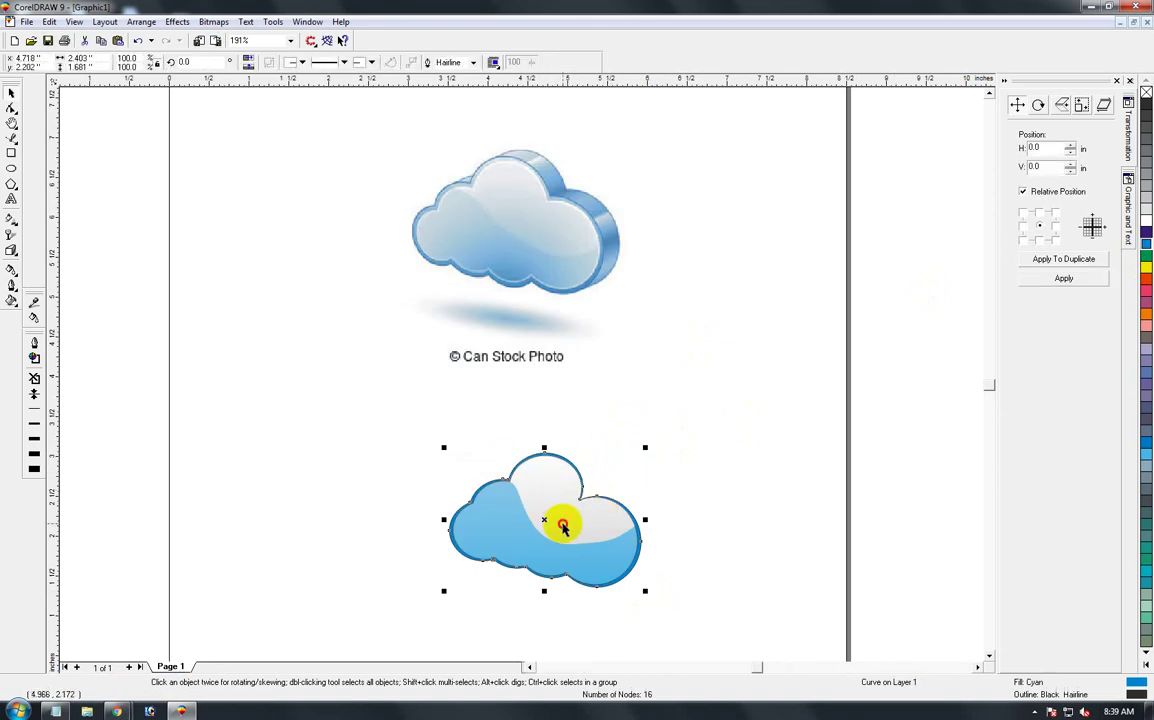
- Give the front cloud a White 2.5-point outline with rounded corners and line caps, set behind the fill and scaling with the image
right_click(1146, 229)
key(F12)
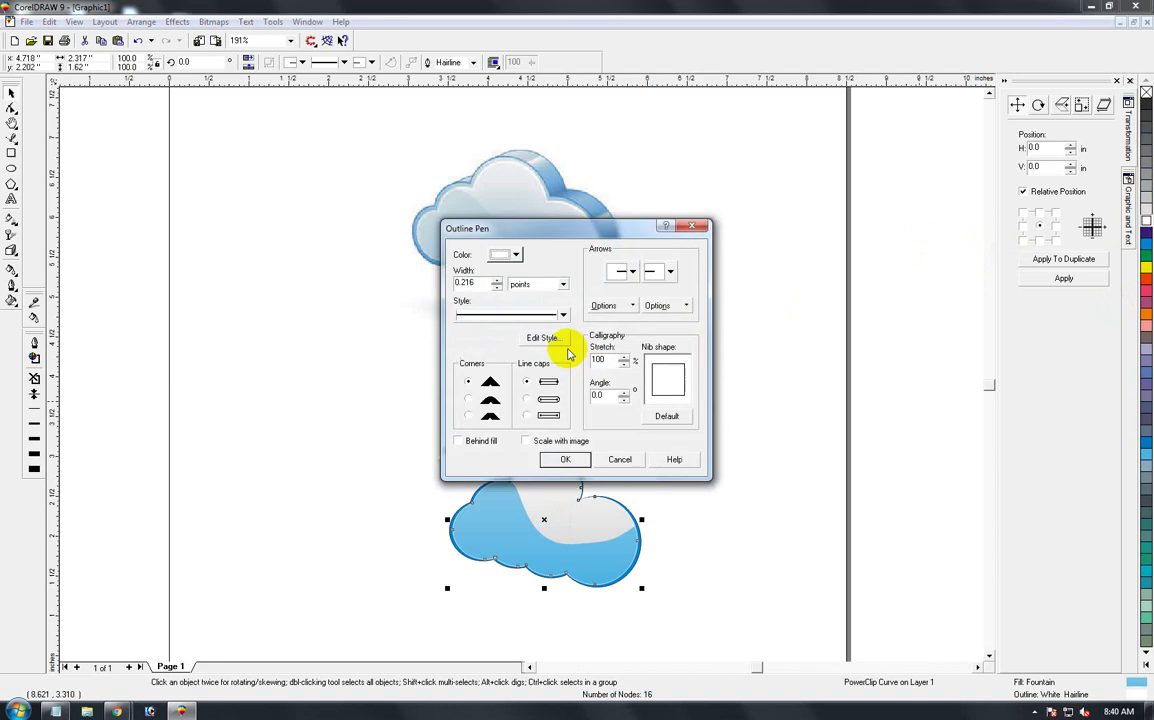
drag(476, 284, 421, 288)
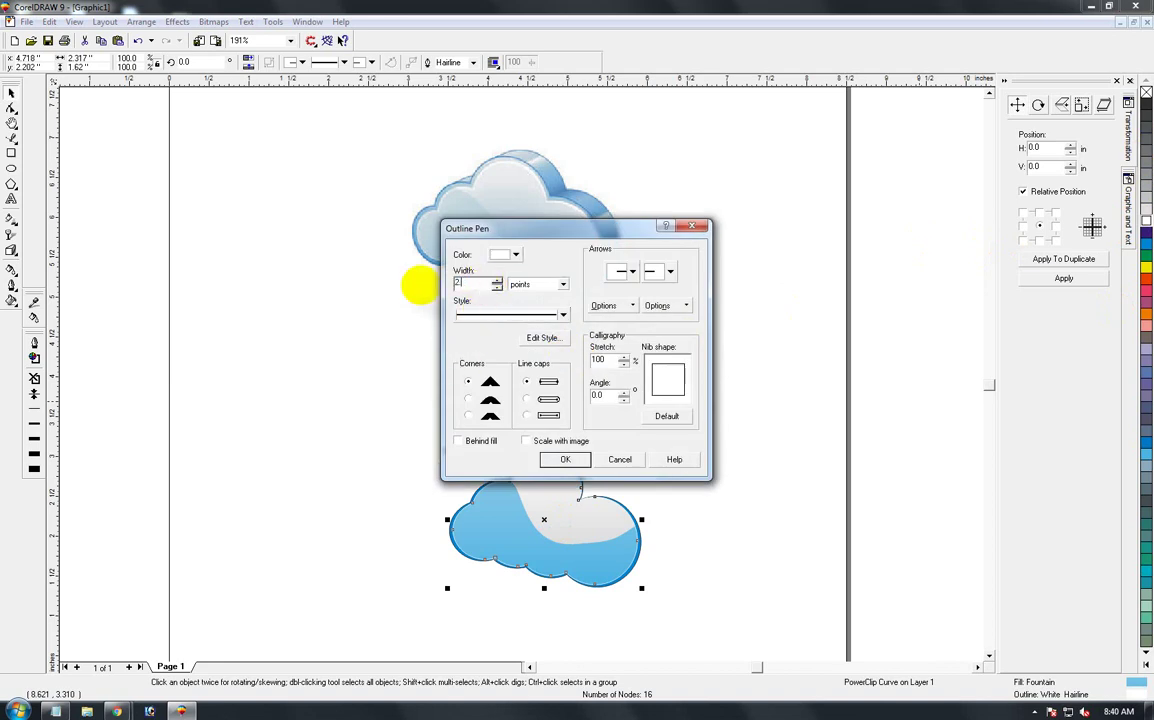
click(468, 398)
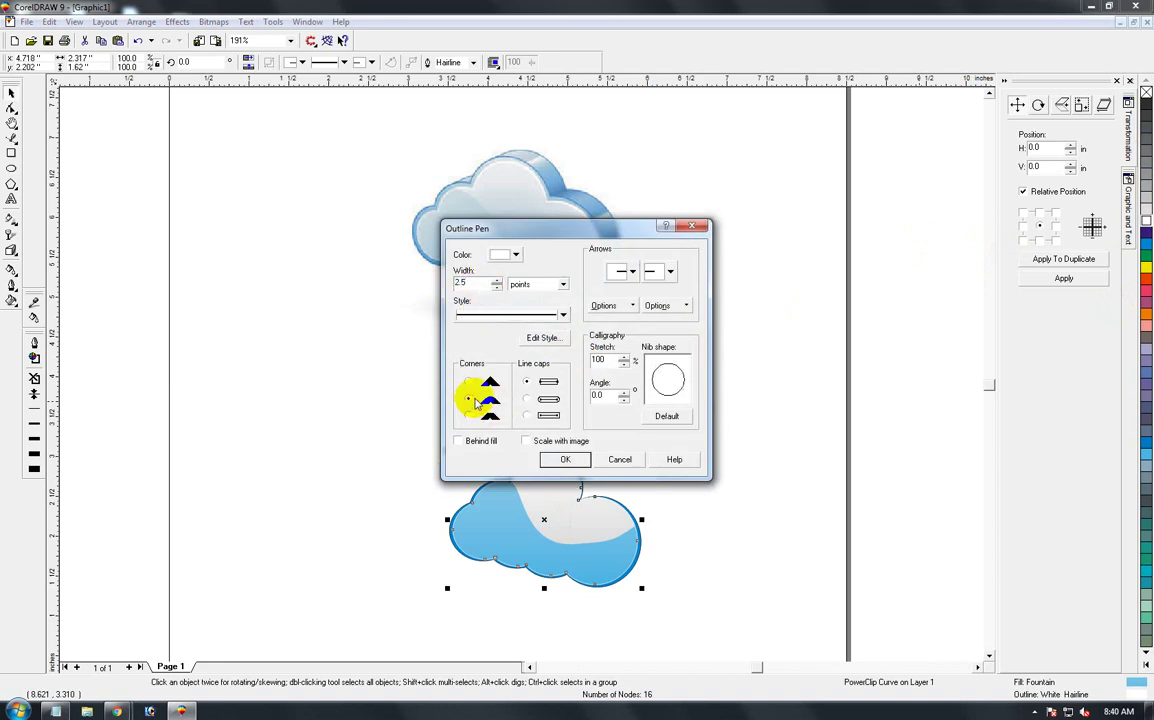
click(527, 399)
click(478, 443)
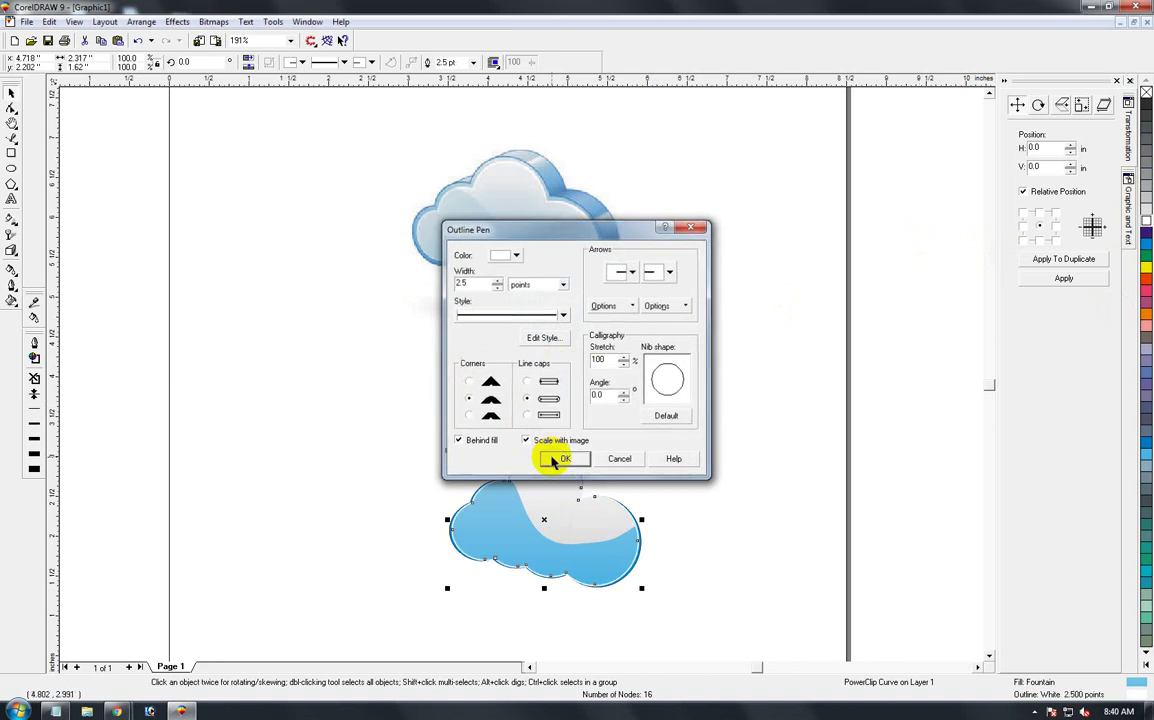
click(560, 460)
click(705, 537)
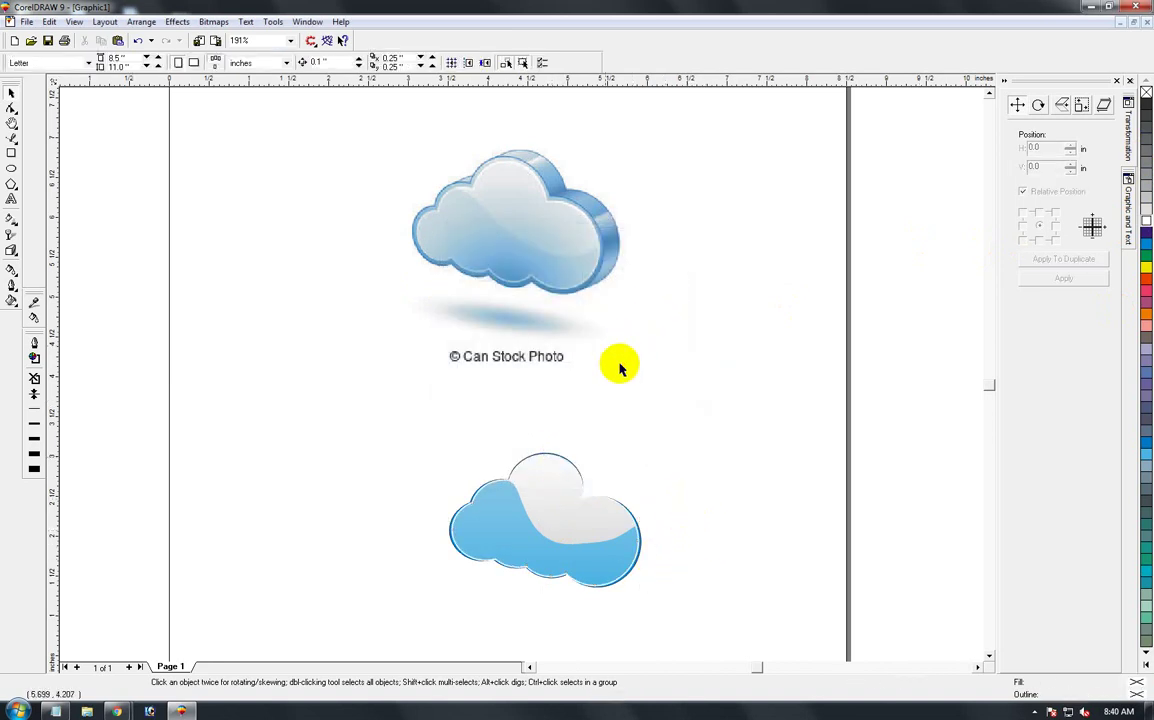
- Fill the slightly enlarged cloud behind the front one with Ice Blue and colour its outline Blue
click(452, 537)
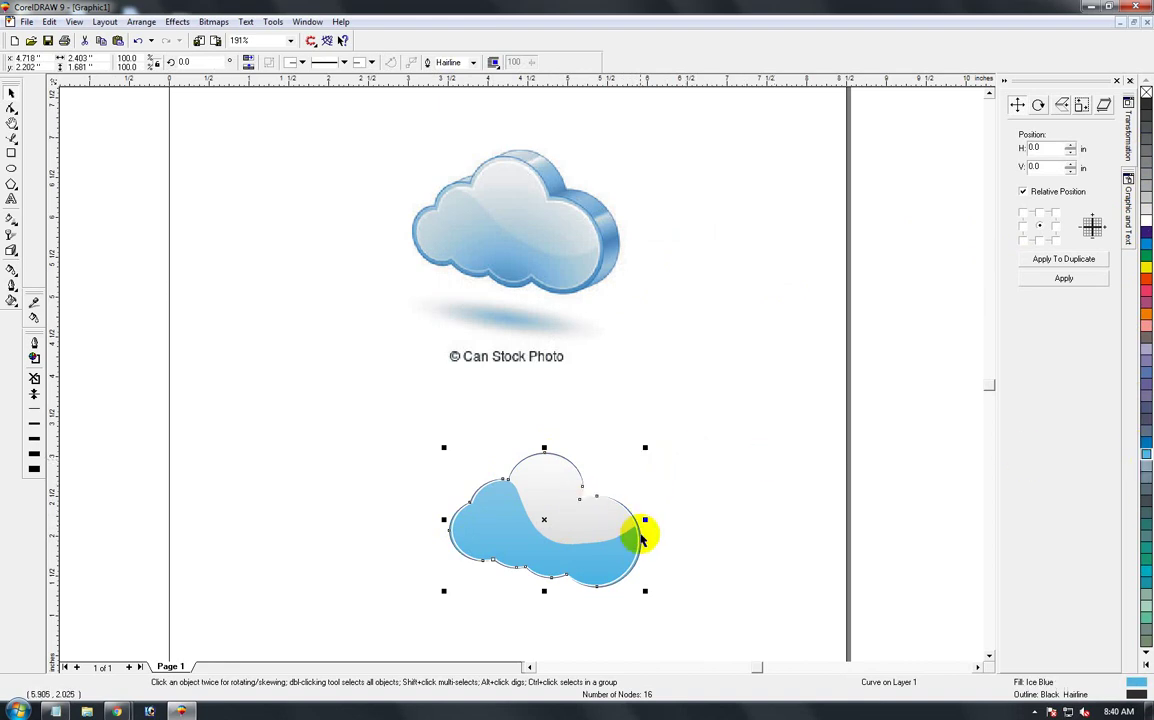
click(676, 515)
drag(676, 516, 677, 510)
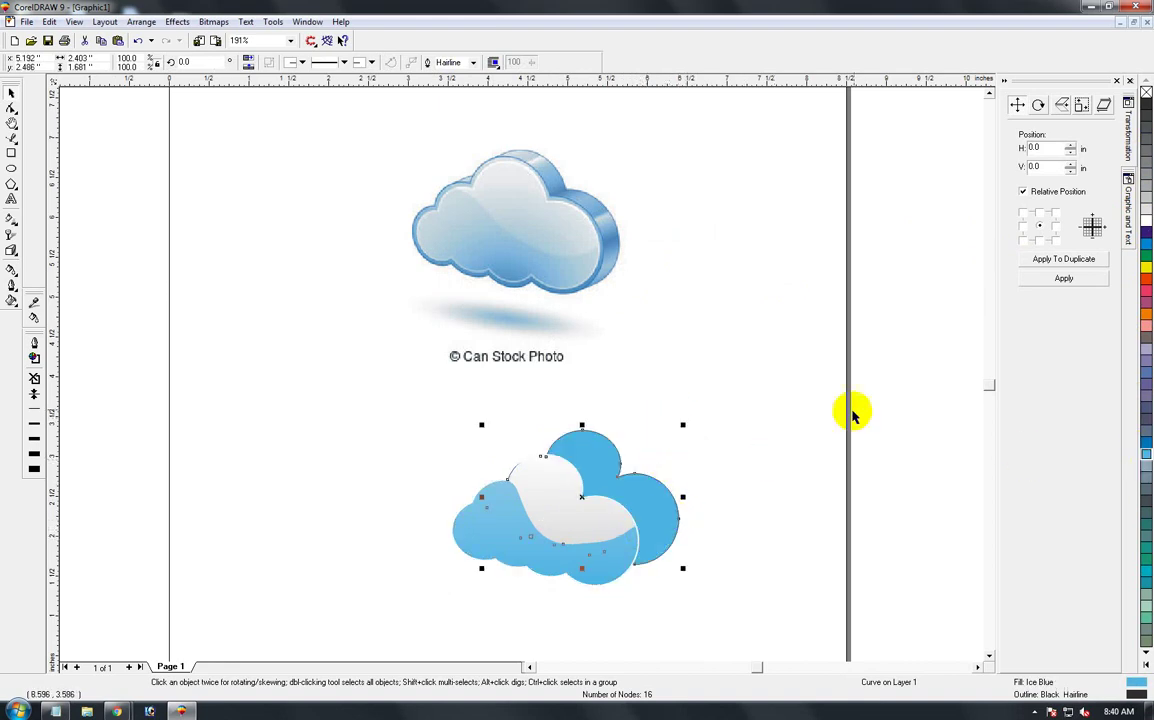
key(ctrl+z)
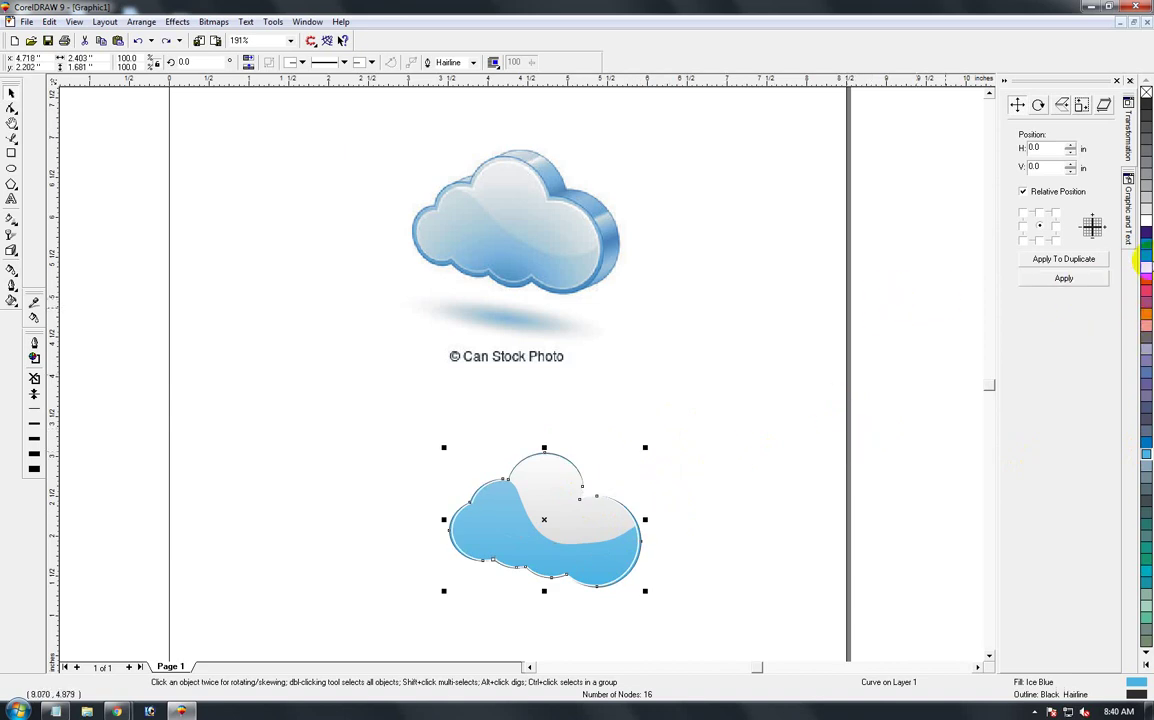
click(732, 469)
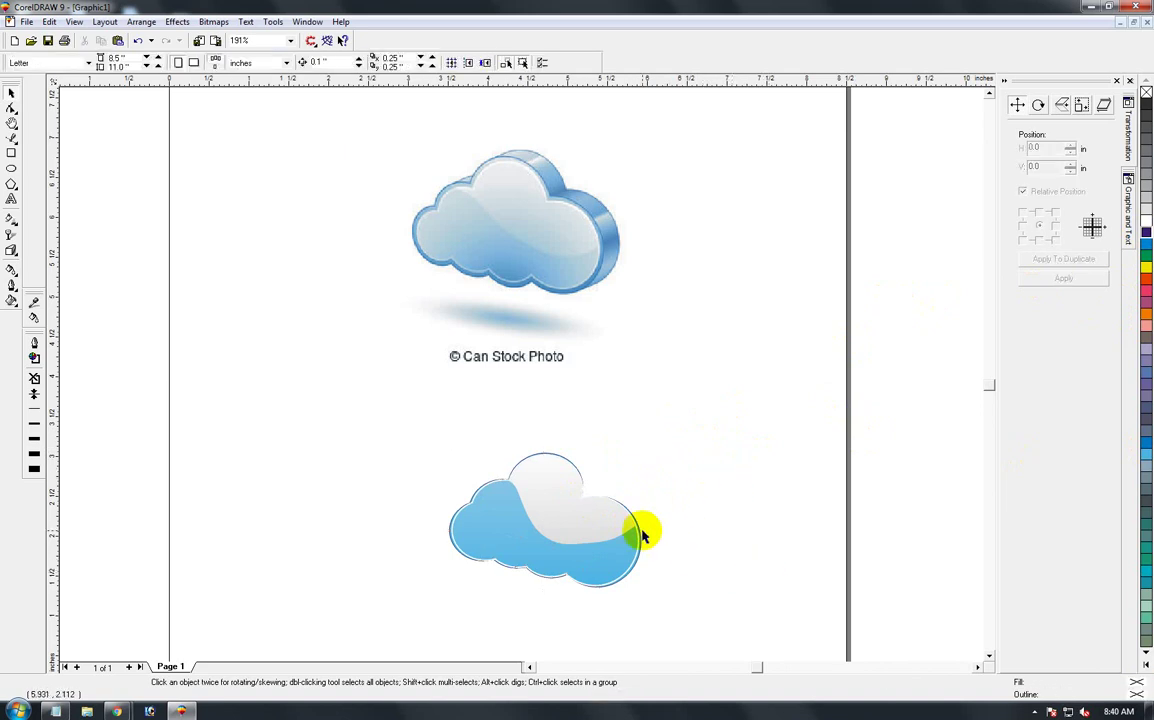
- Make a copy of the Ice Blue cloud enlarged toward the upper right, about 2.88 by 2.01 inches, and place it behind the others
click(640, 537)
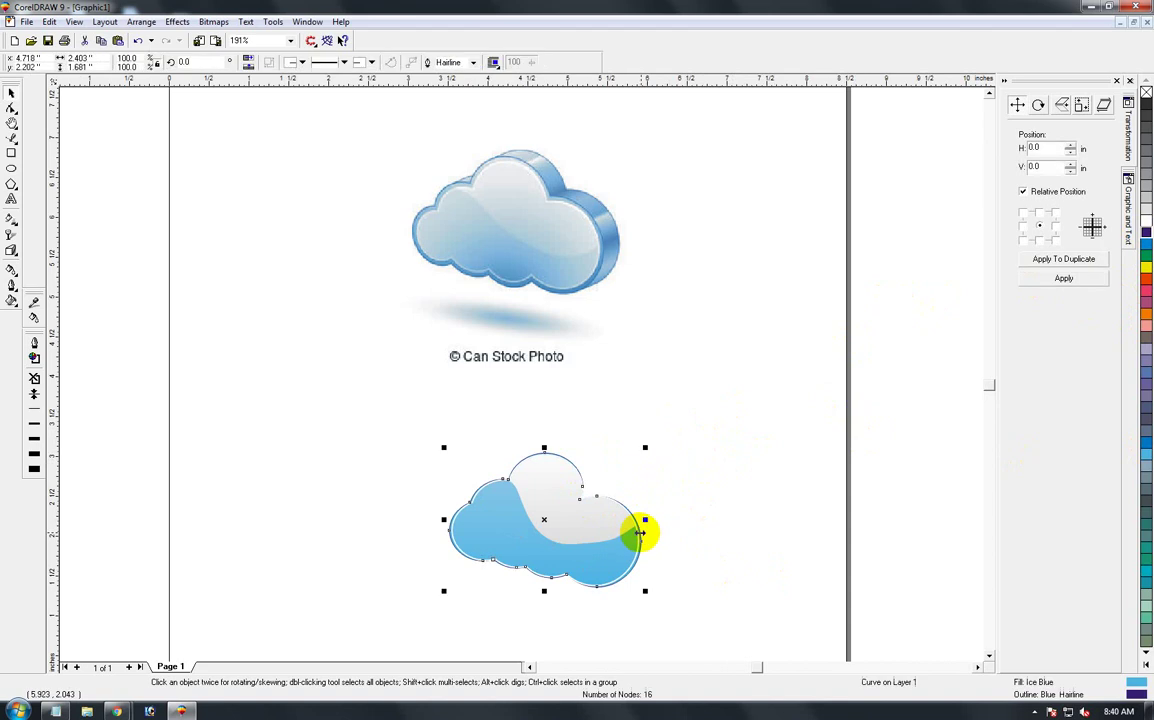
drag(647, 443, 695, 399)
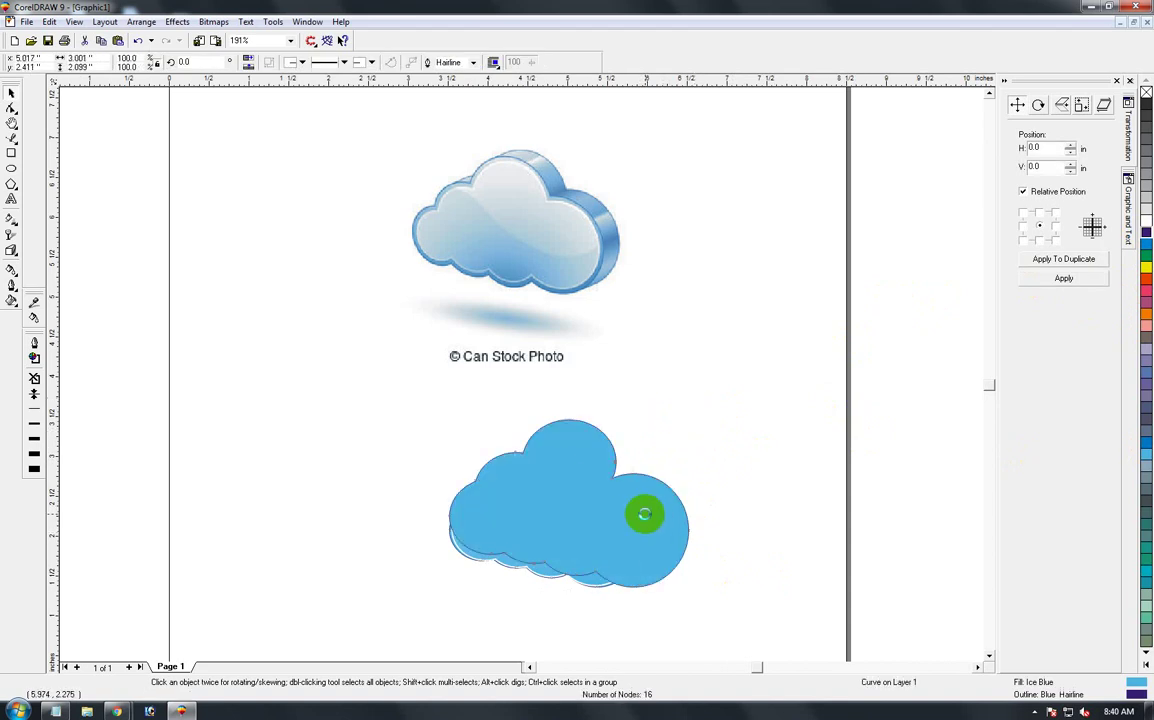
drag(644, 514, 671, 514)
drag(692, 593, 688, 591)
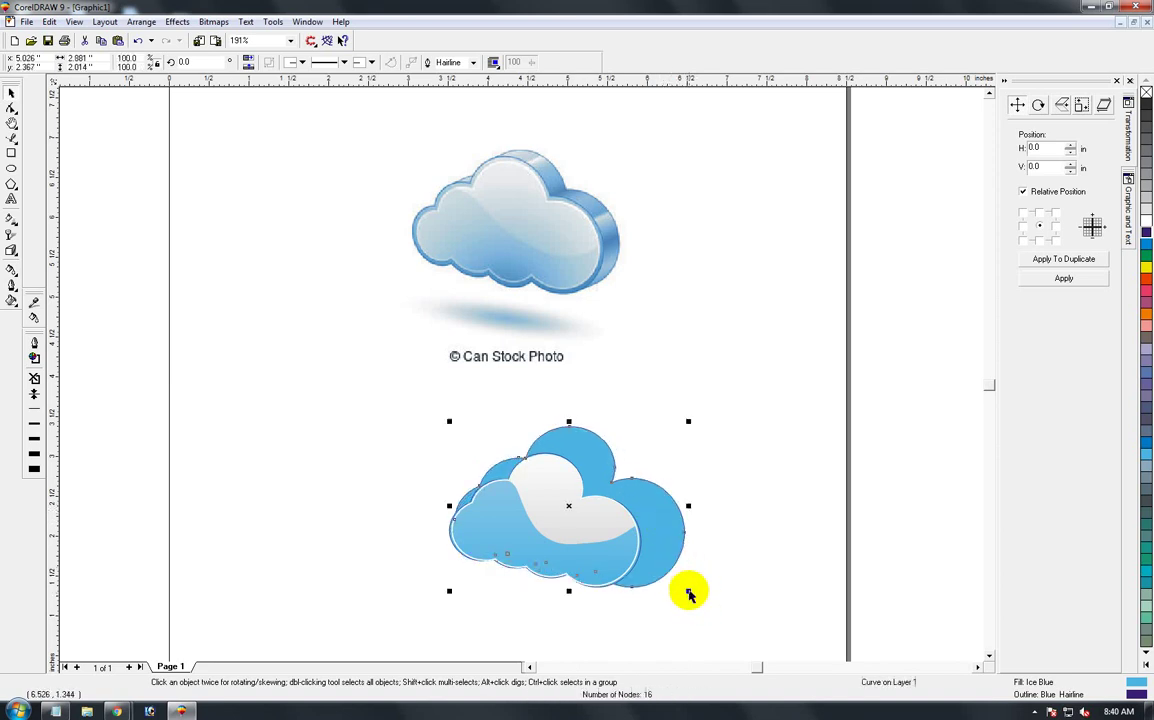
- Shrink the rearmost cloud proportionally toward its lower-left corner to about 2.58 by 1.80 inches
click(695, 424)
click(642, 499)
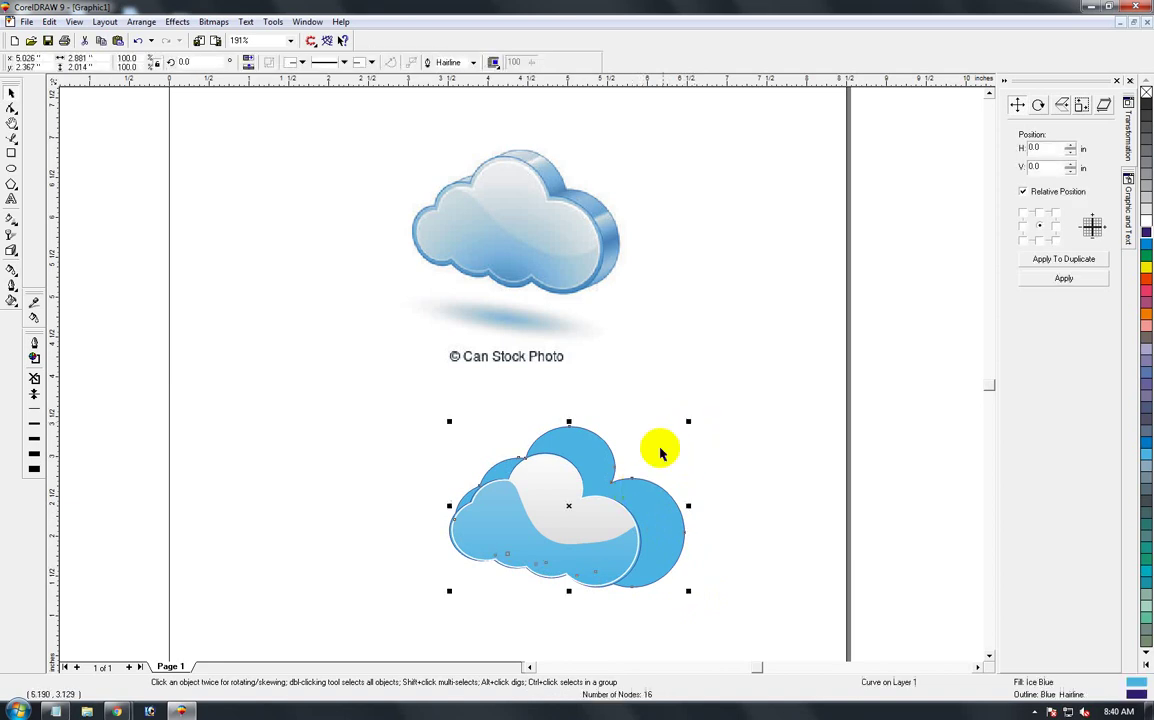
drag(680, 429, 669, 435)
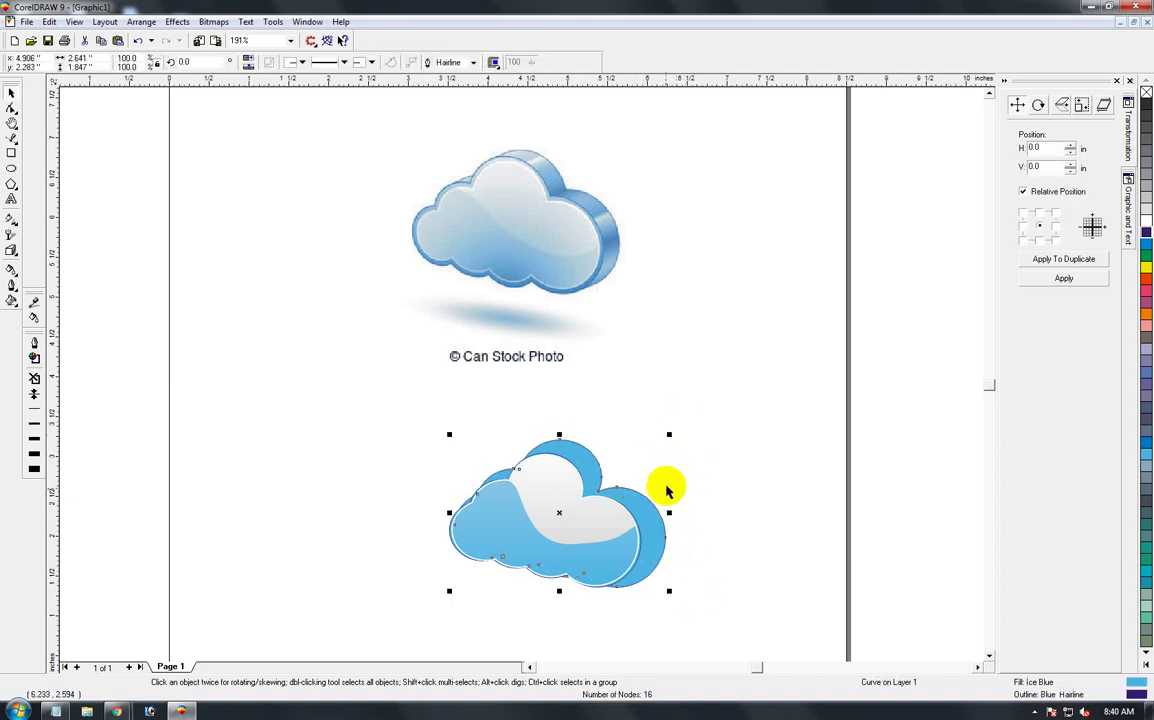
click(666, 436)
click(643, 508)
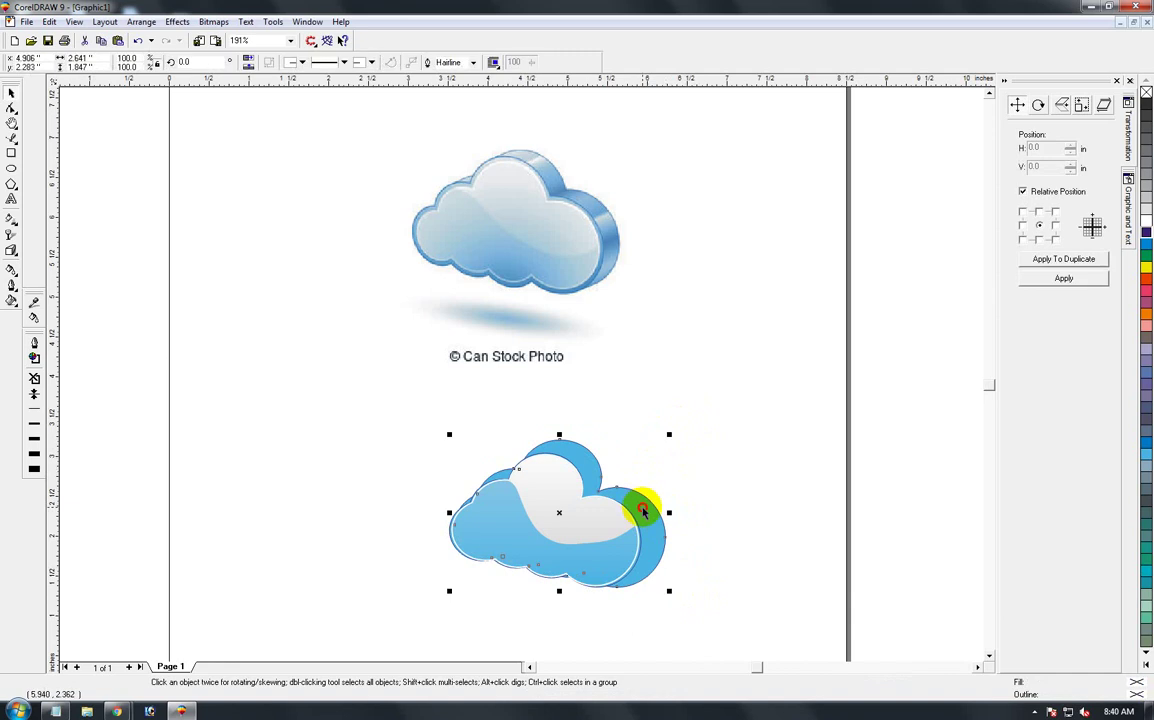
drag(667, 437, 666, 440)
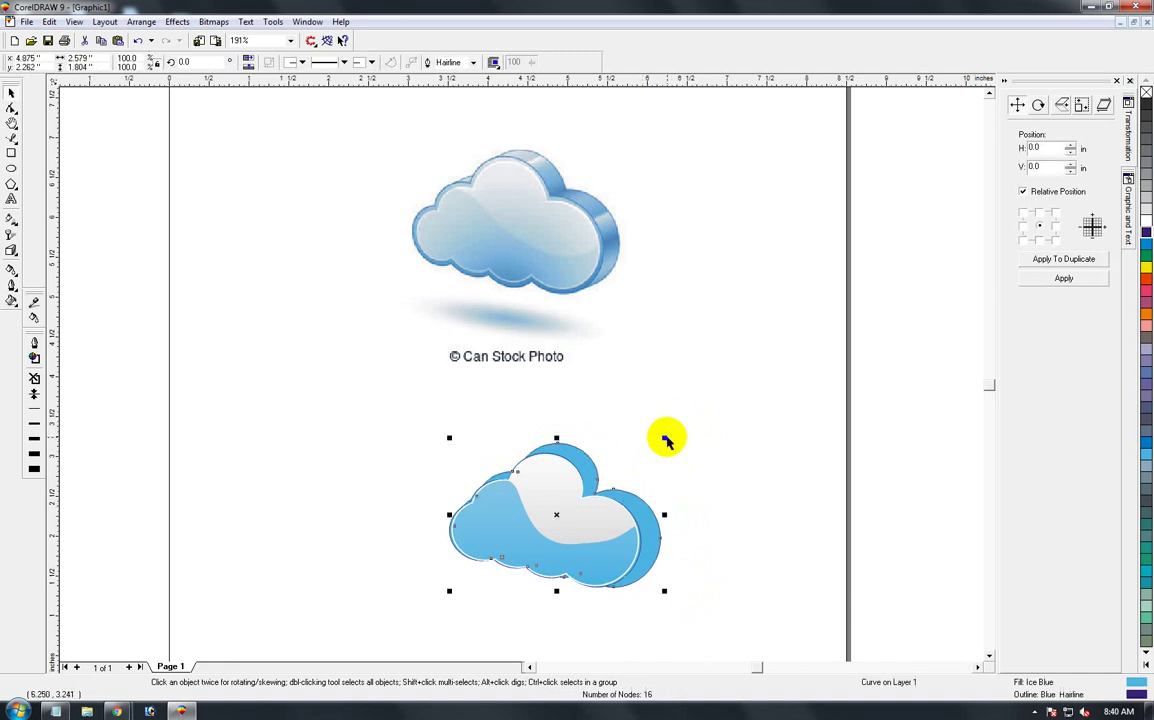
click(726, 520)
- Set up a custom linear fountain fill for the rearmost cloud with four intermediate stops, Ice Blue at both ends and at the second and fourth stops
click(646, 529)
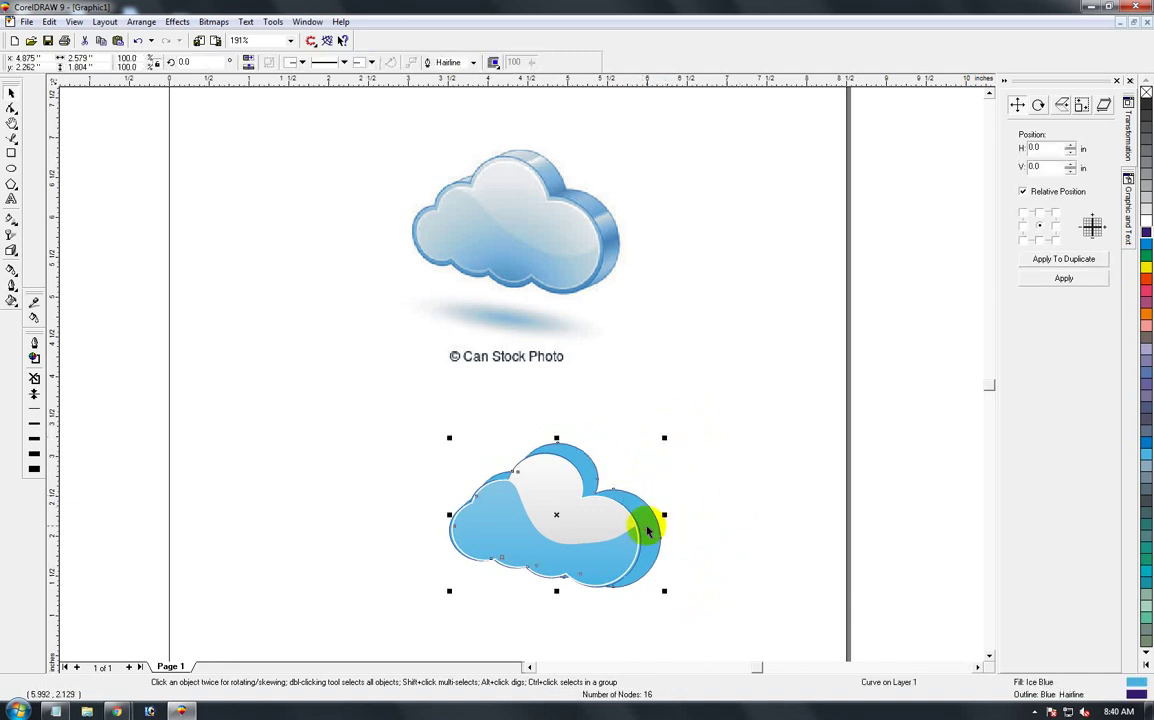
key(F11)
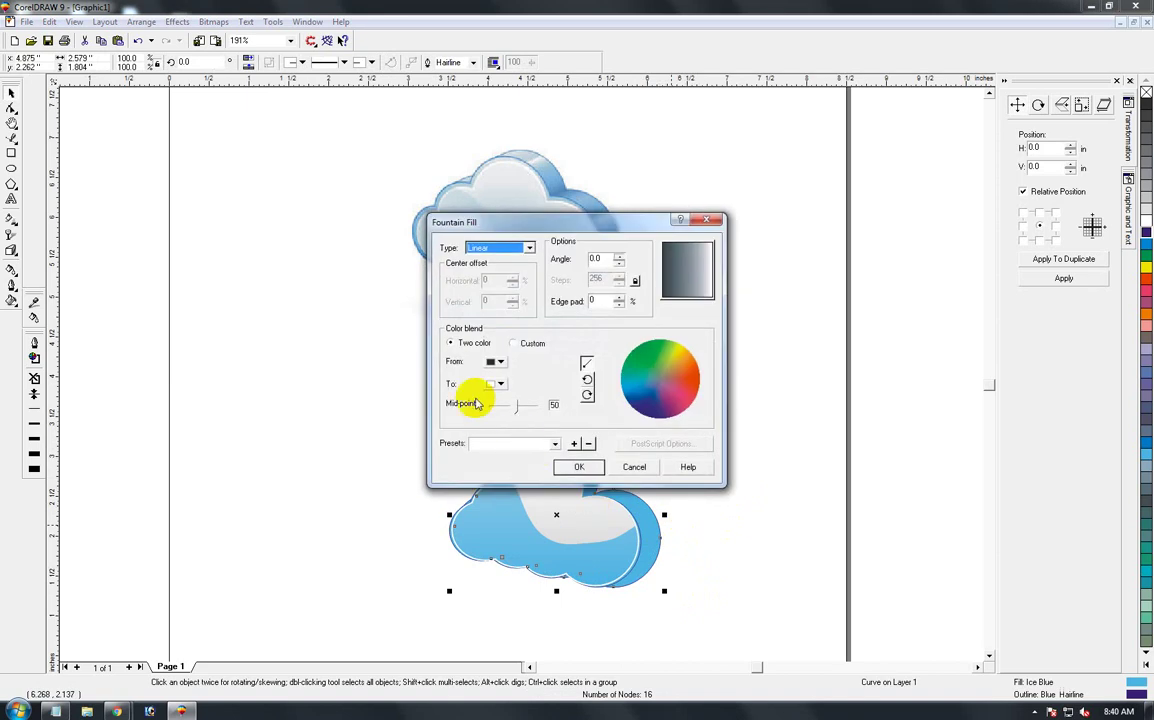
click(513, 344)
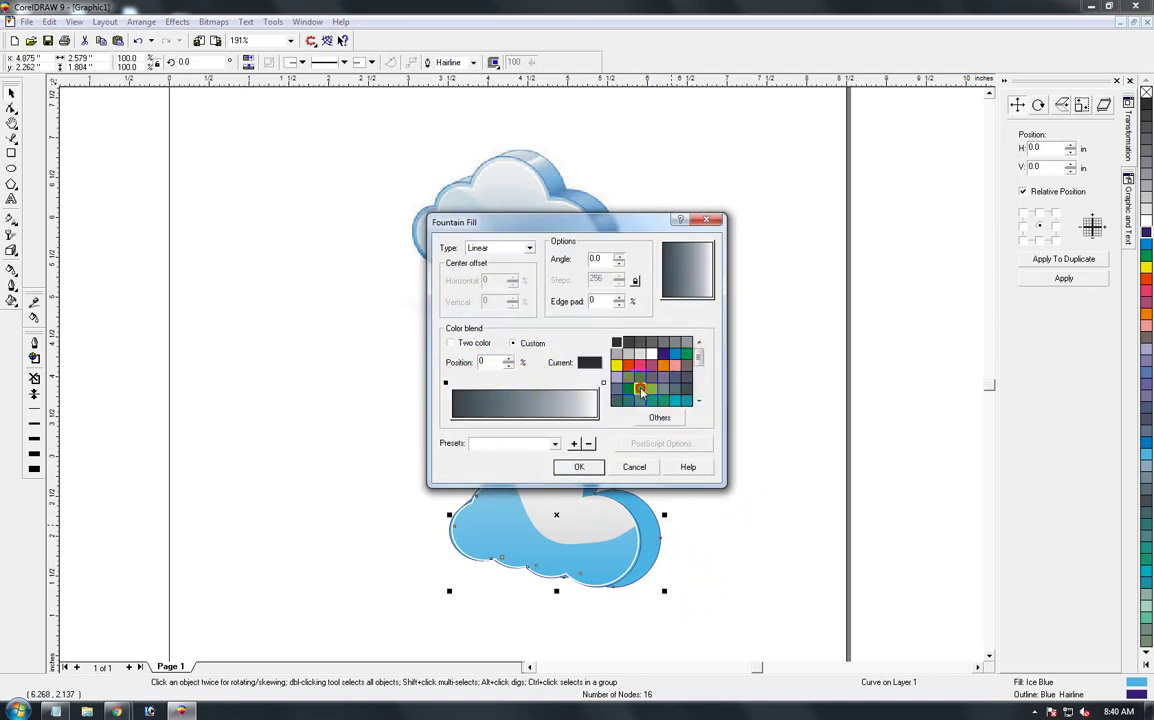
click(641, 390)
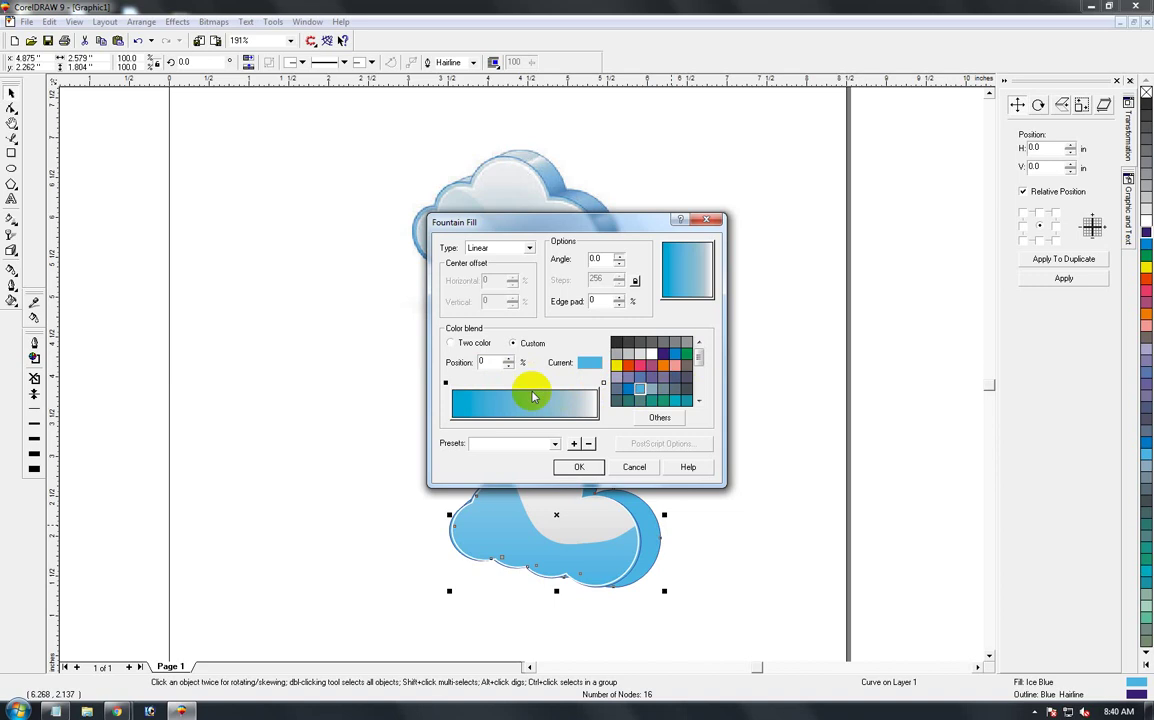
double_click(468, 386)
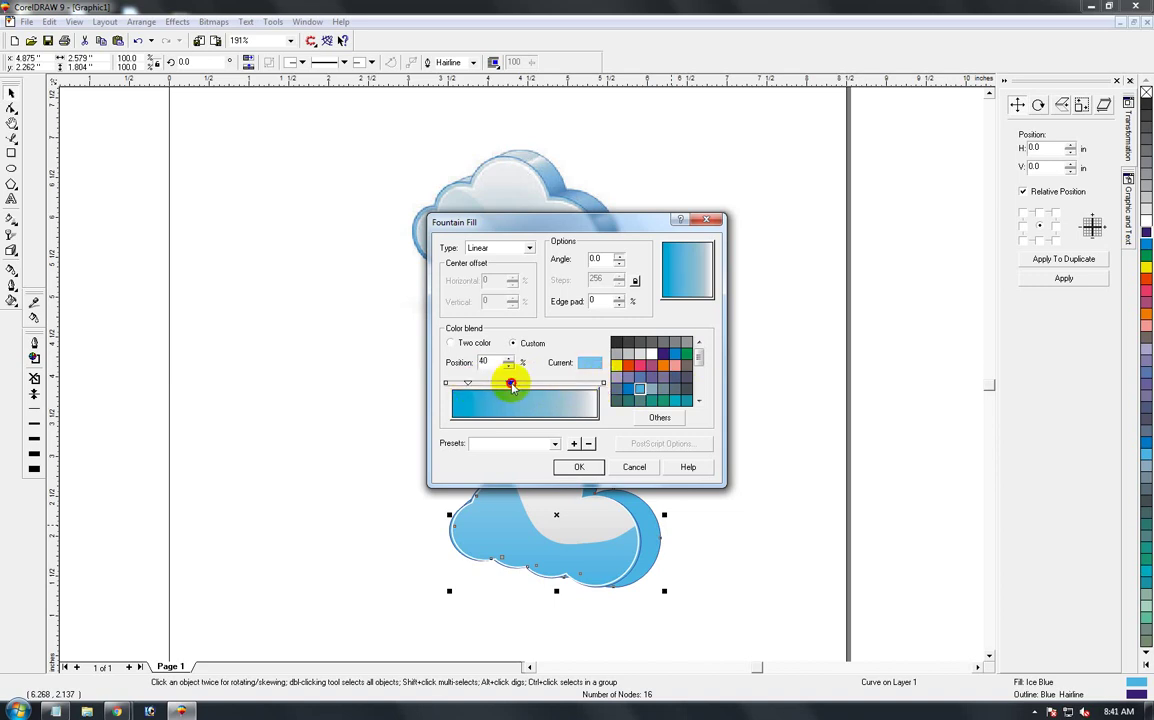
double_click(552, 385)
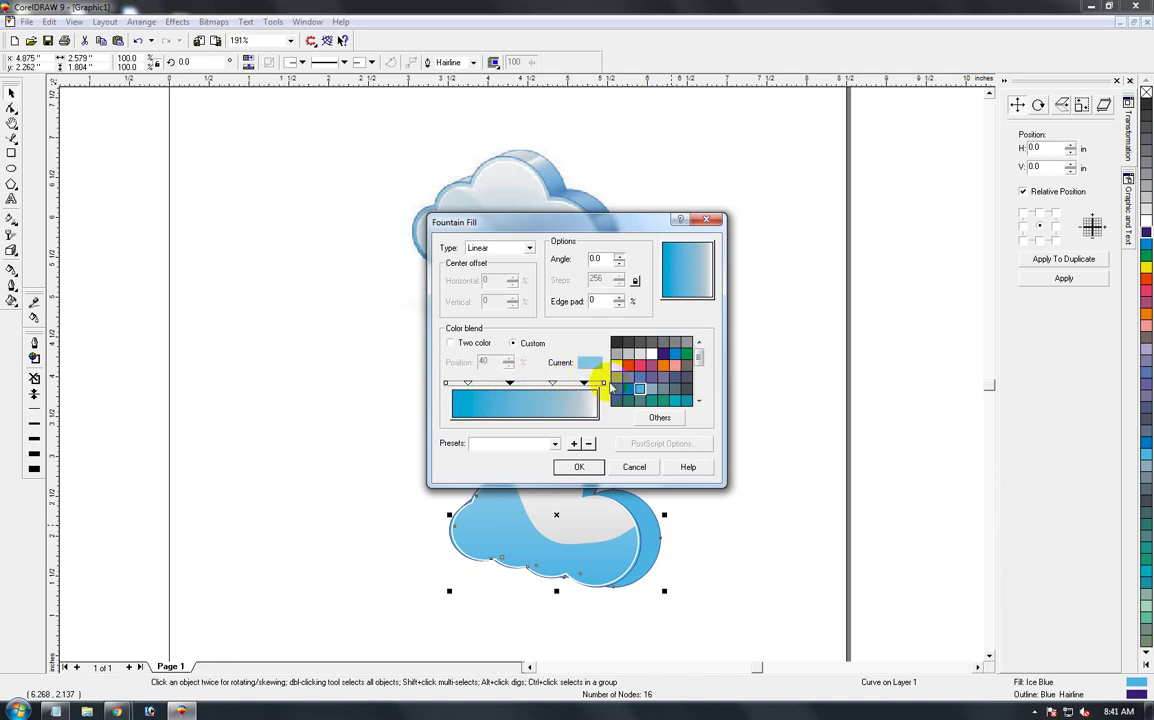
click(641, 391)
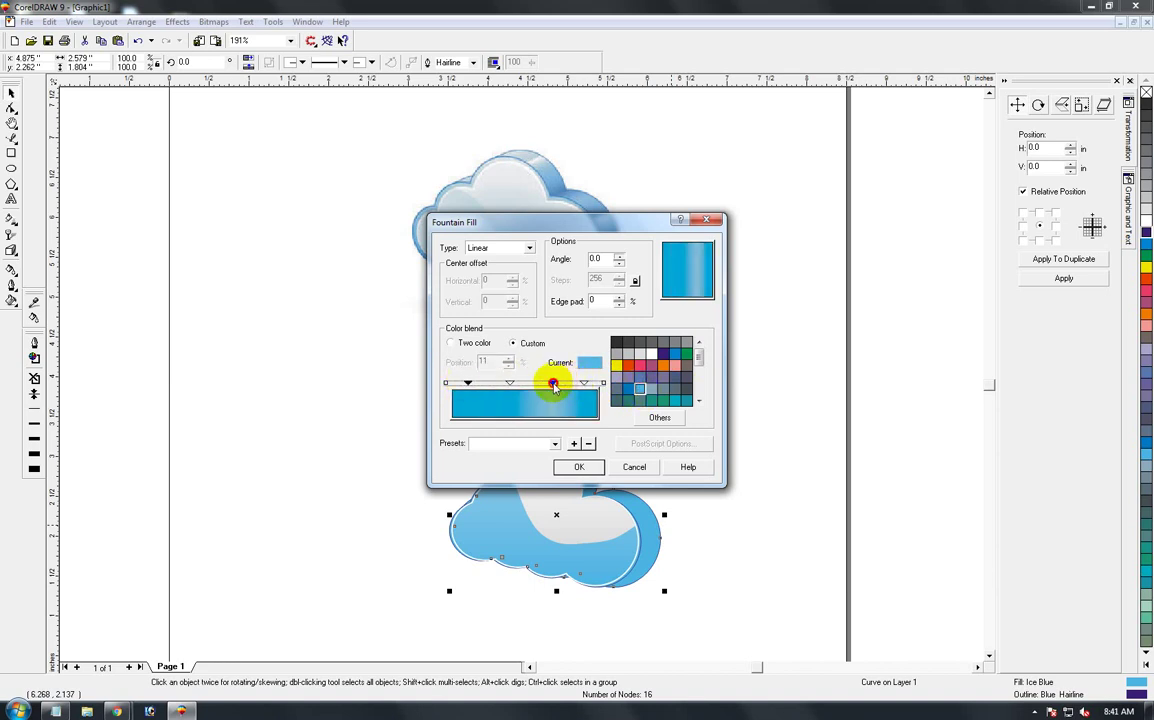
- Make the gradient's first and third intermediate stops White and apply the fountain fill at a 45-degree angle
click(553, 384)
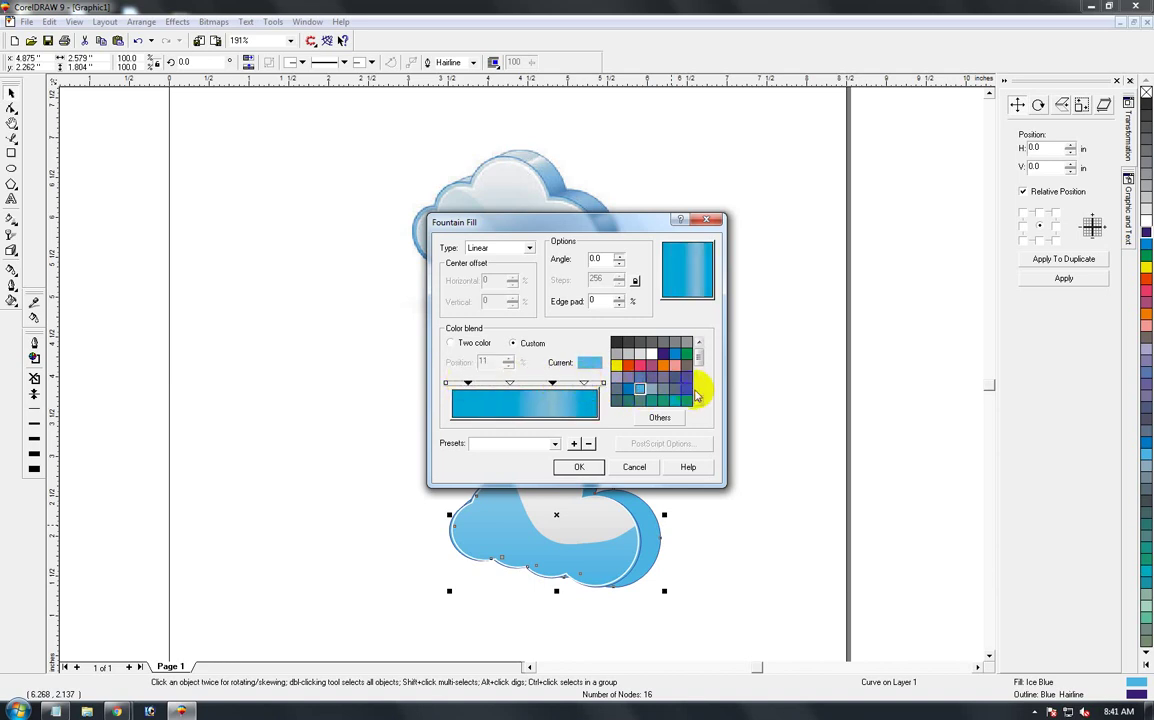
click(651, 354)
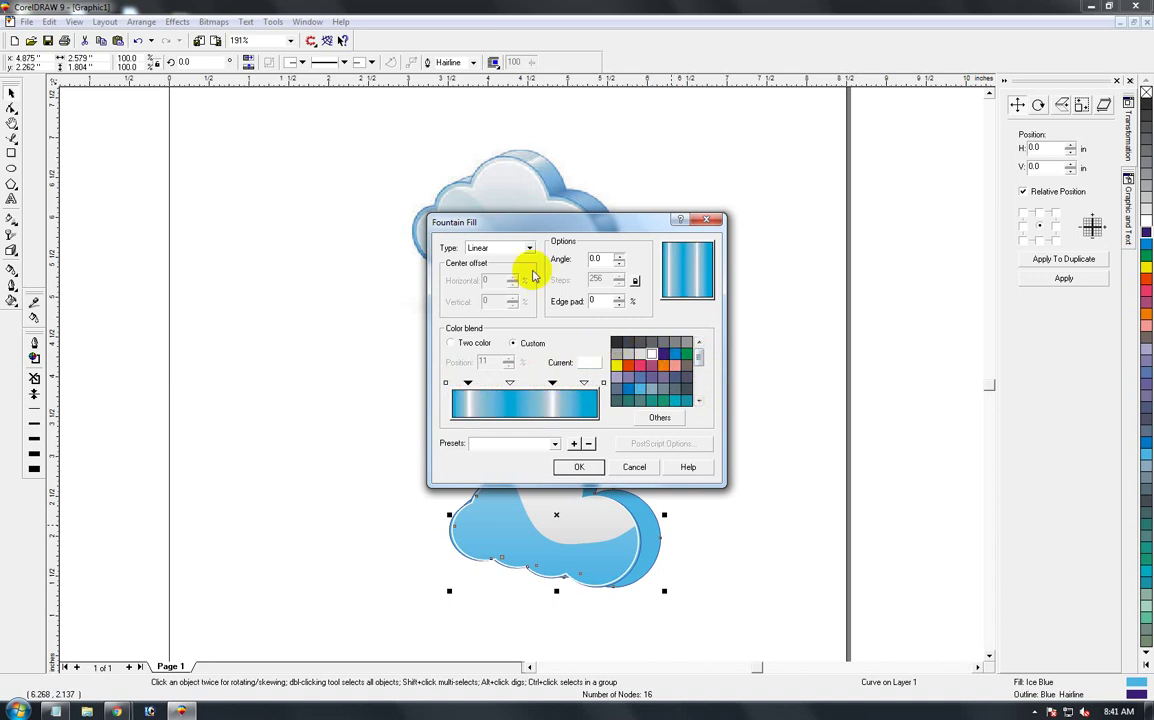
drag(598, 254, 576, 264)
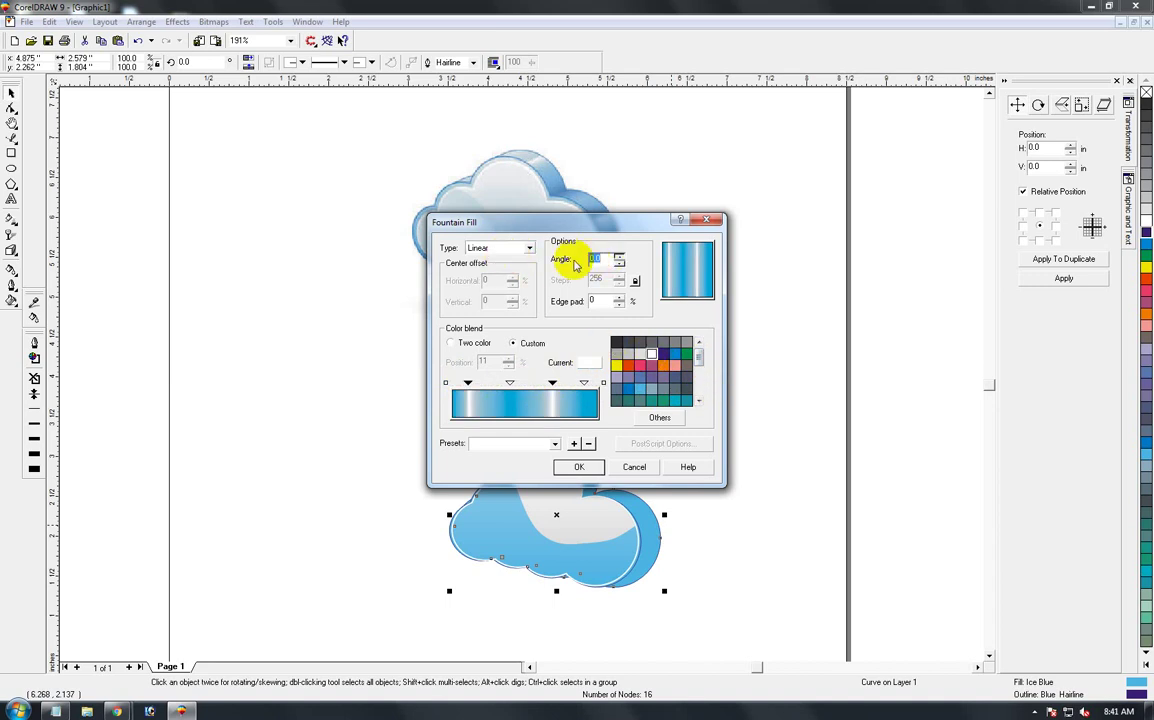
key(Return)
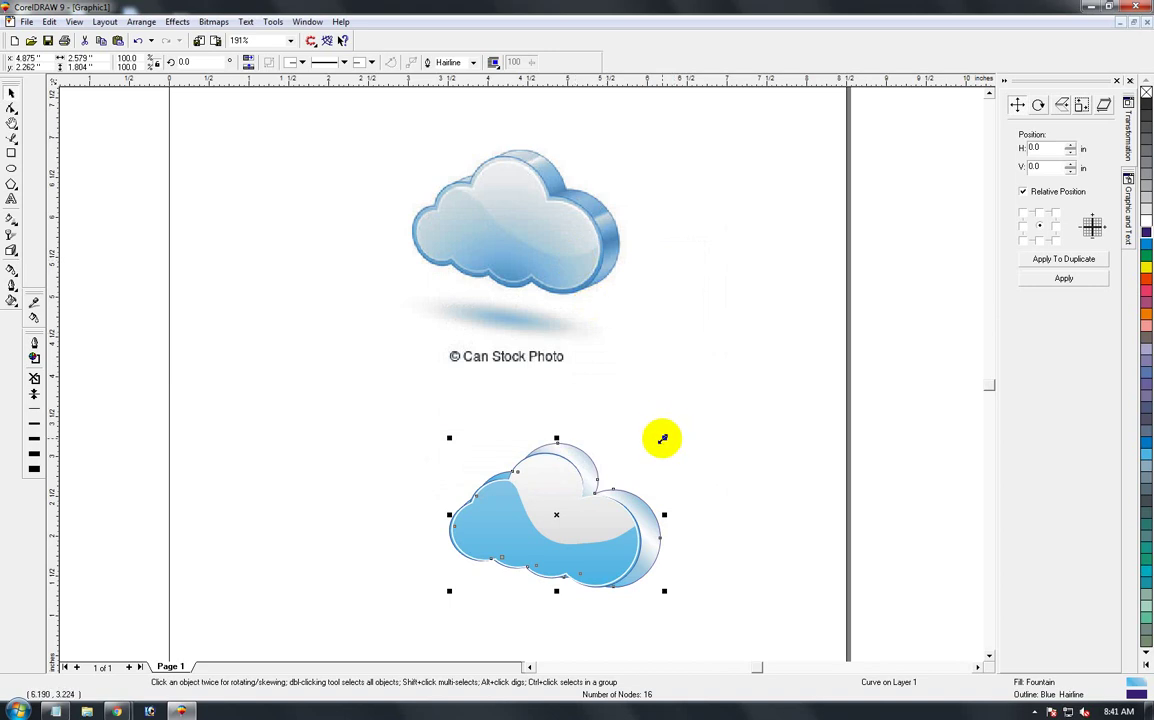
- Change the rearmost cloud's fountain fill angle to -45 degrees, keeping the custom colour blend
key(F11)
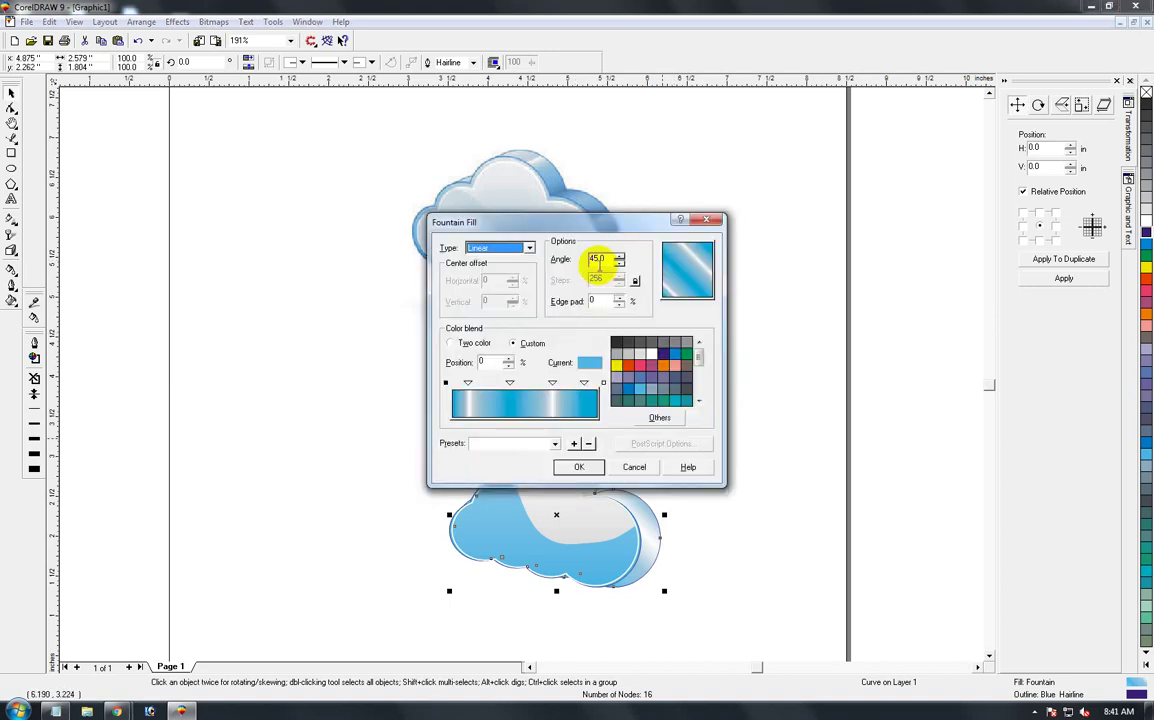
drag(595, 257, 568, 259)
text(-45)
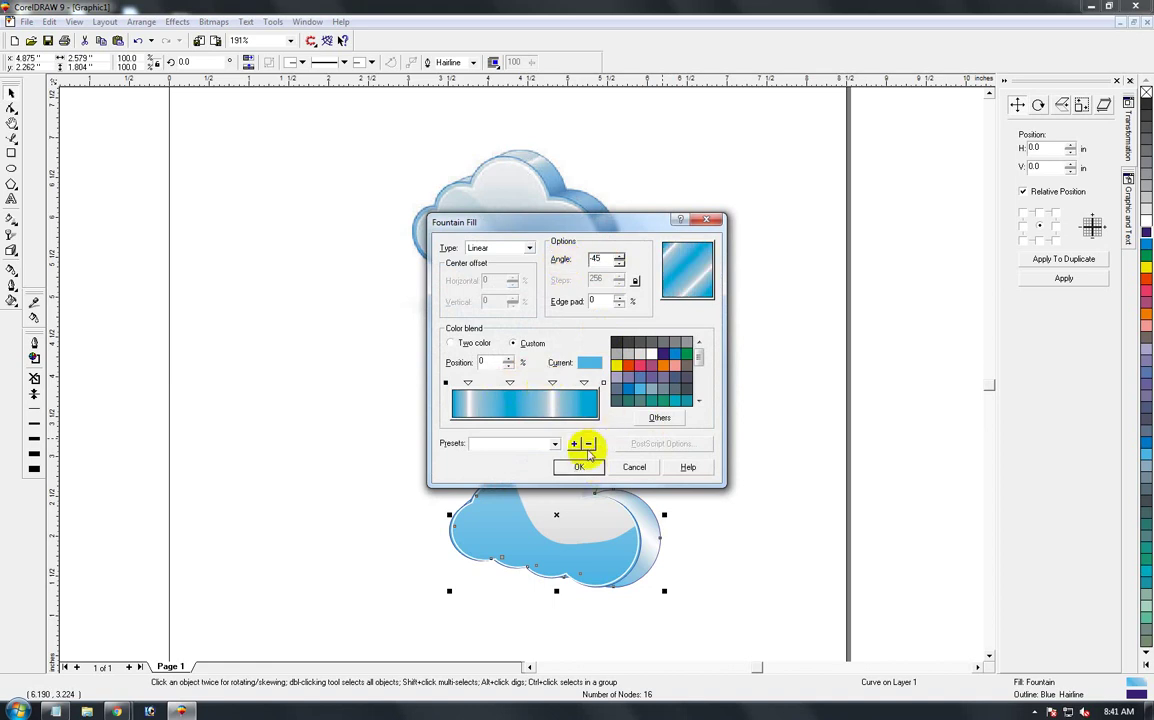
click(487, 346)
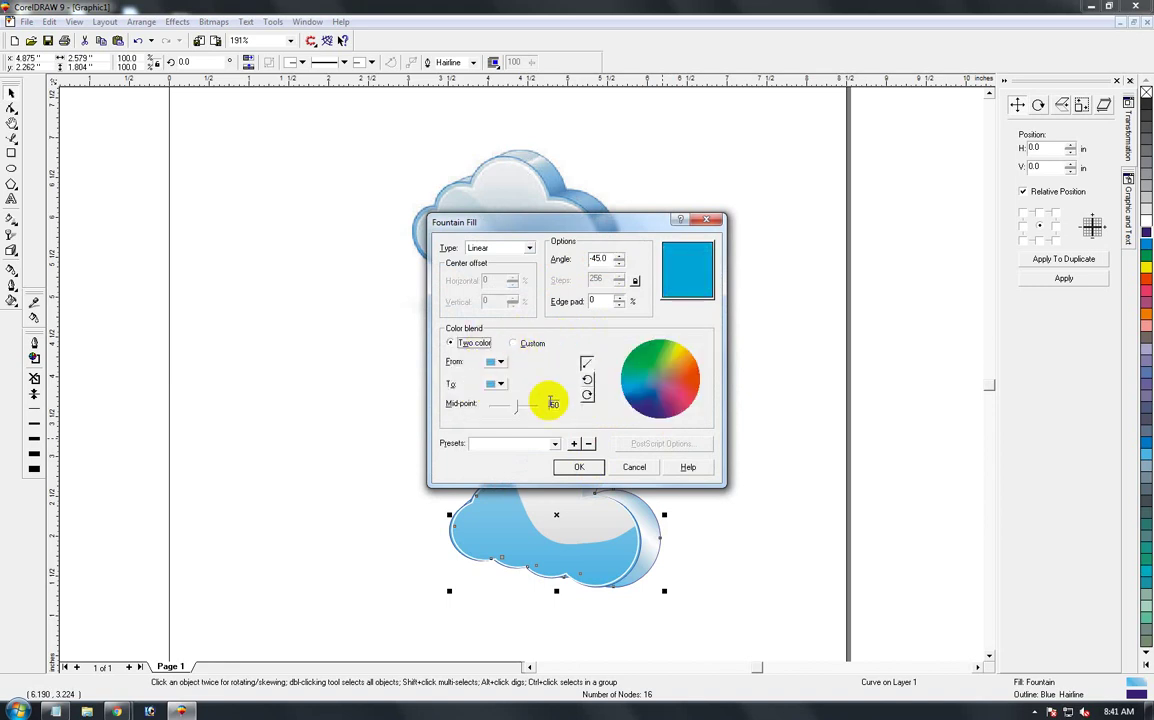
click(513, 343)
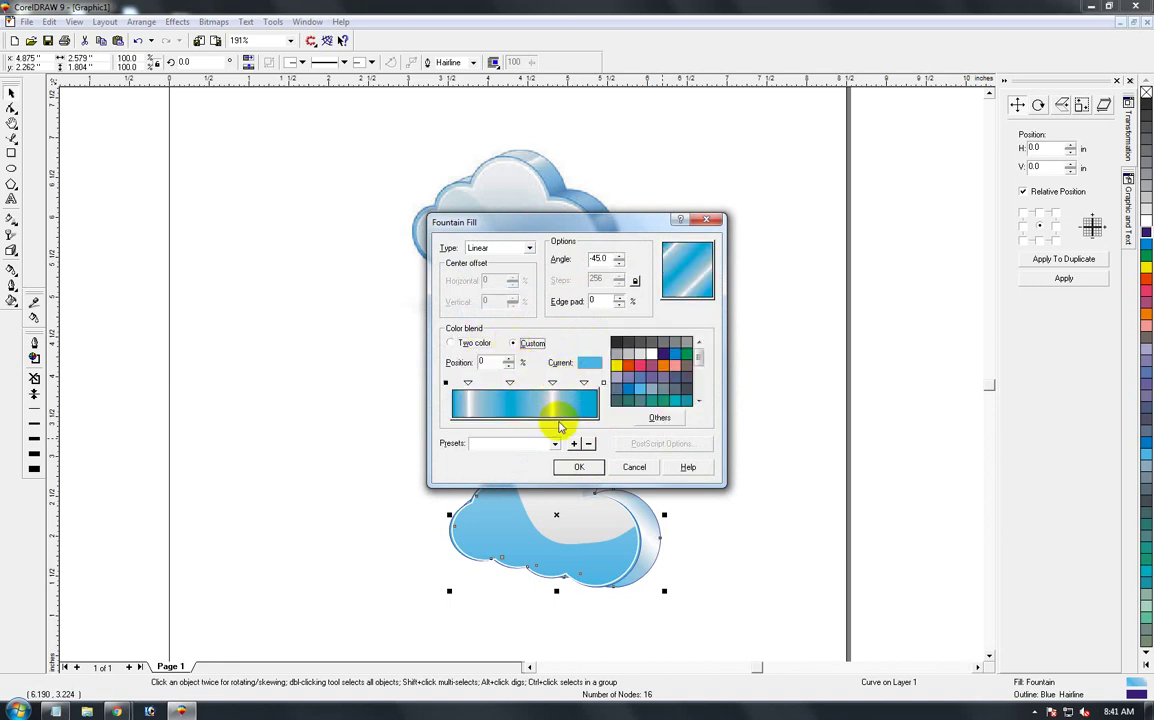
click(580, 467)
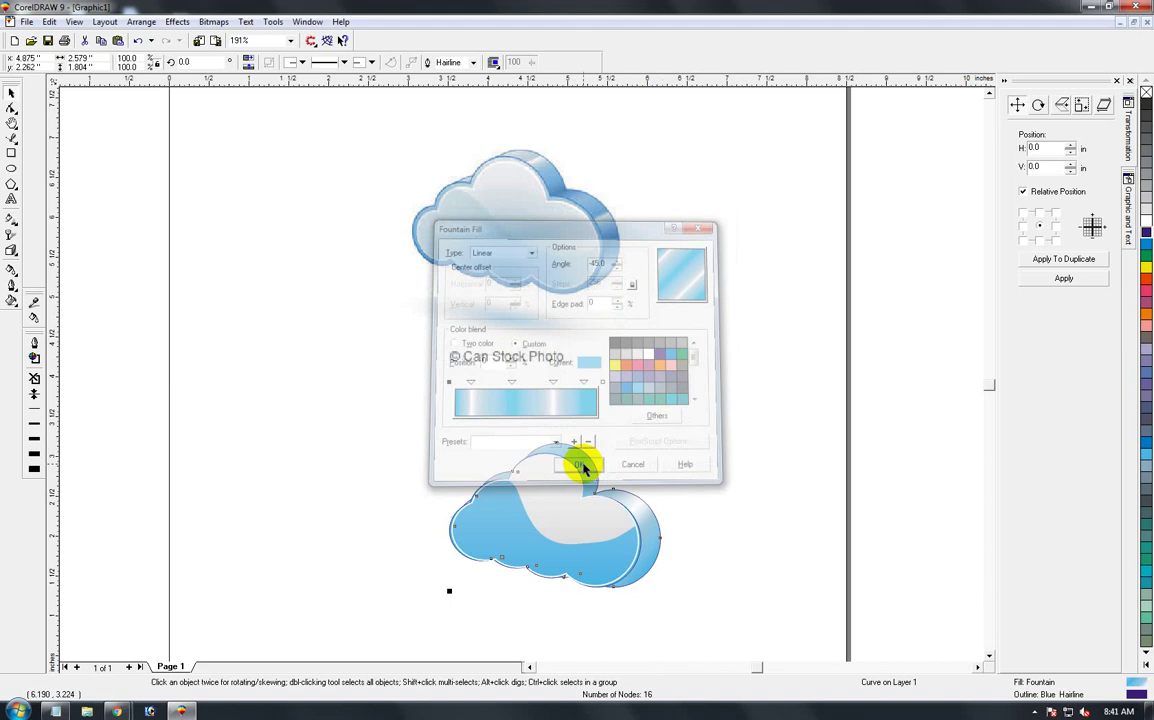
click(740, 496)
click(650, 520)
drag(650, 520, 652, 493)
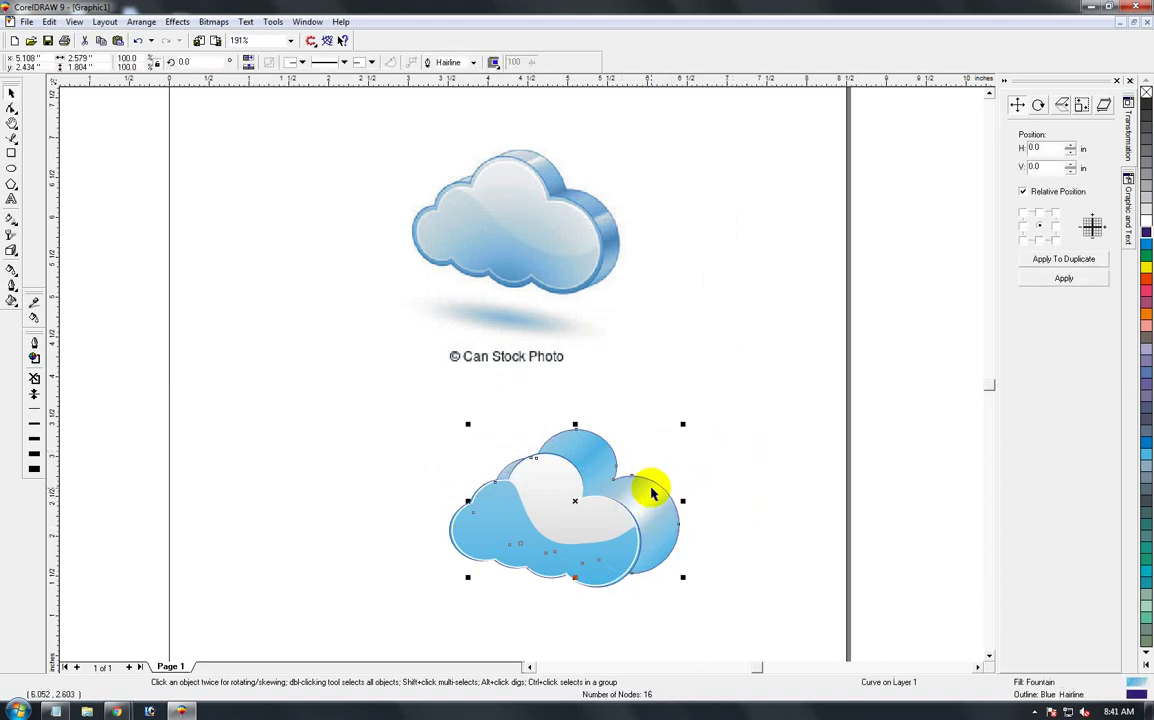
key(ctrl+z)
- Zoom in on the drawn cloud to examine its borders and the gradient on its 3D side
click(693, 543)
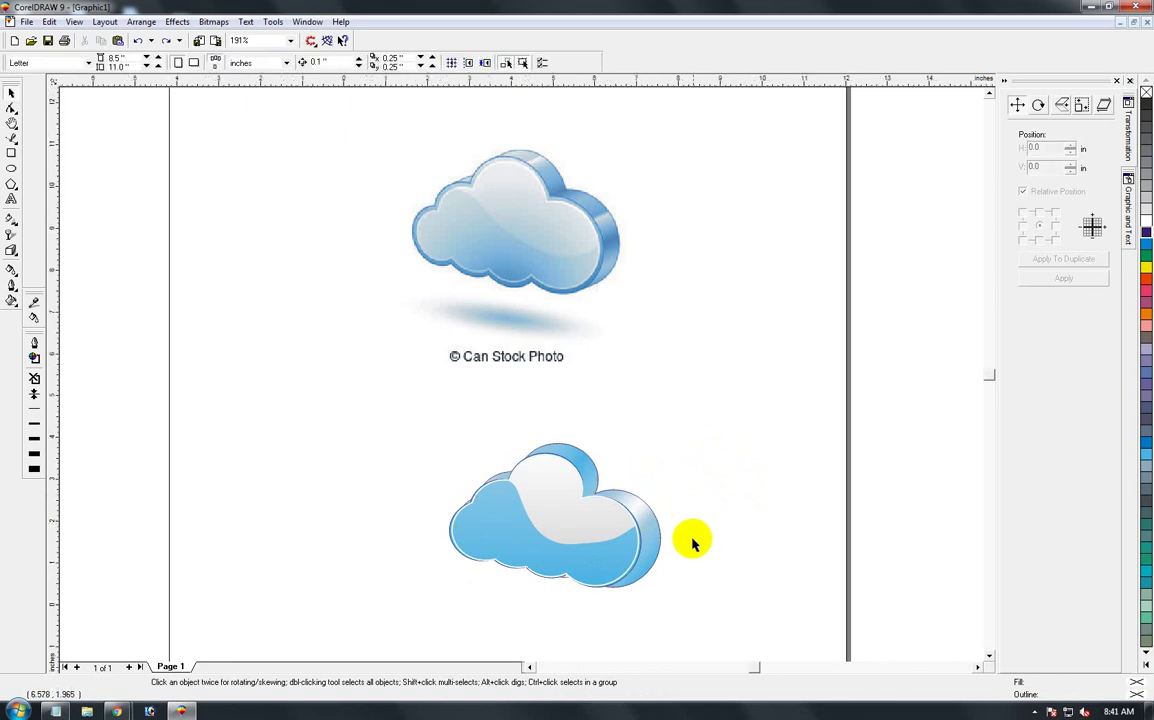
key(F3)
key(F2)
drag(465, 451, 623, 575)
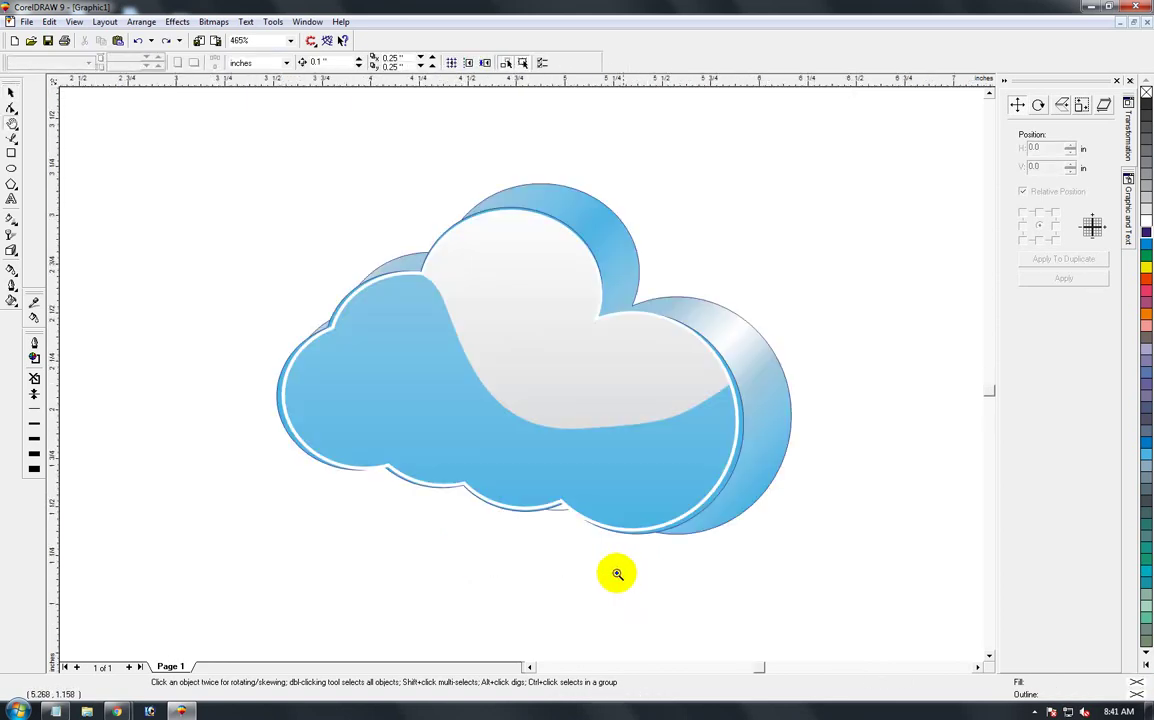
- Edit the PowerClip contents and give the highlight shape a uniform transparency of 76, finishing the edit
click(476, 294)
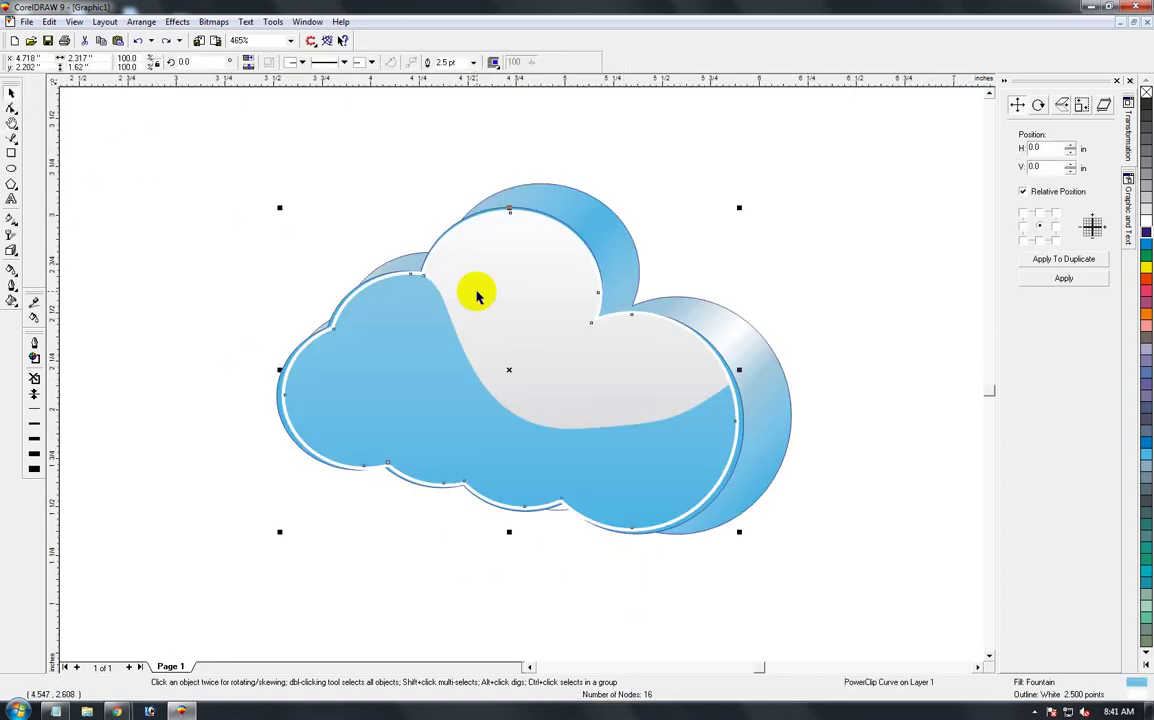
ctrl+click(485, 302)
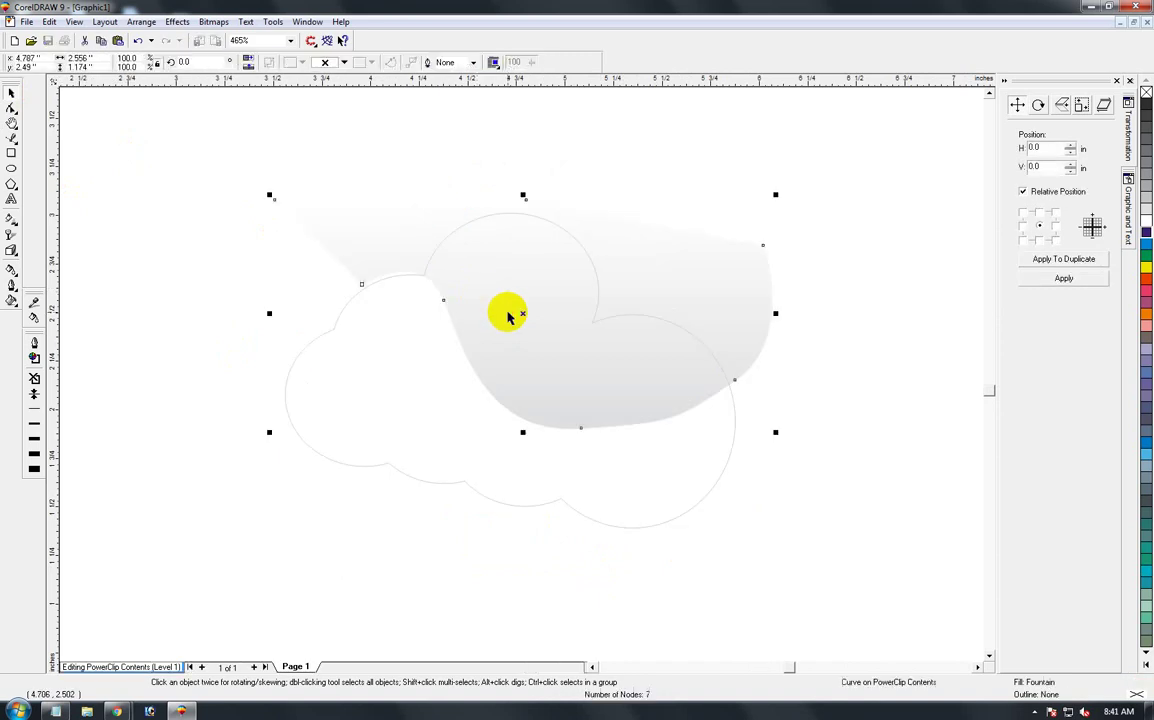
click(12, 233)
click(89, 63)
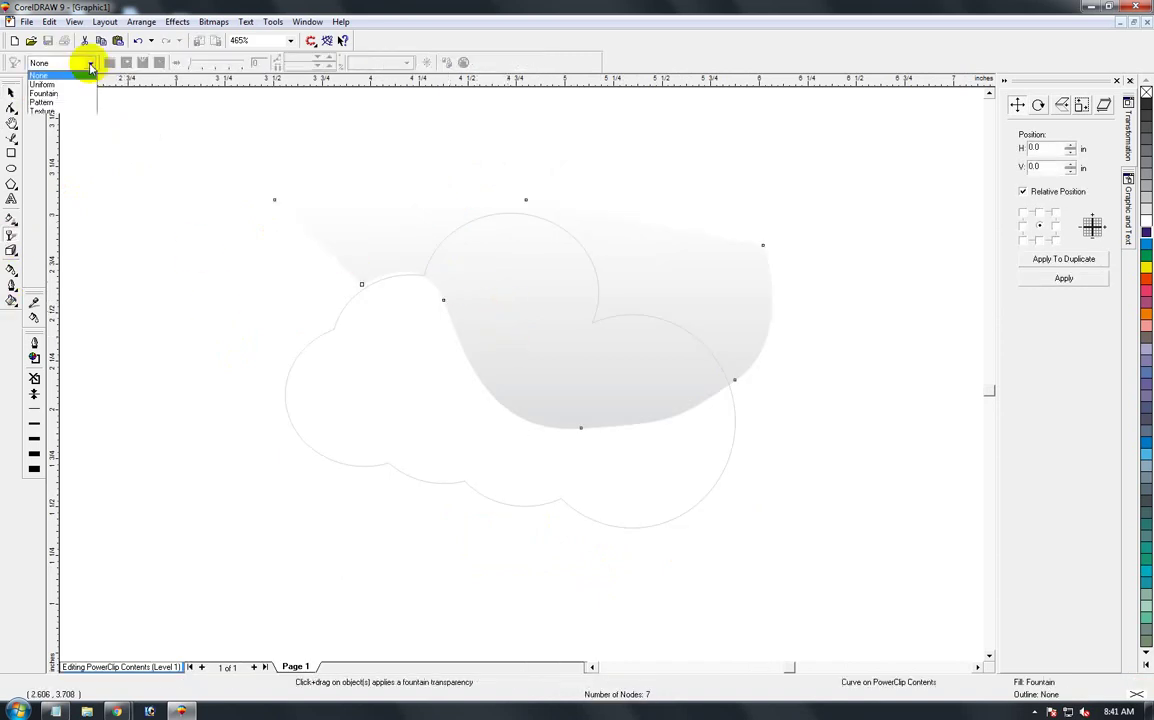
click(58, 90)
click(88, 63)
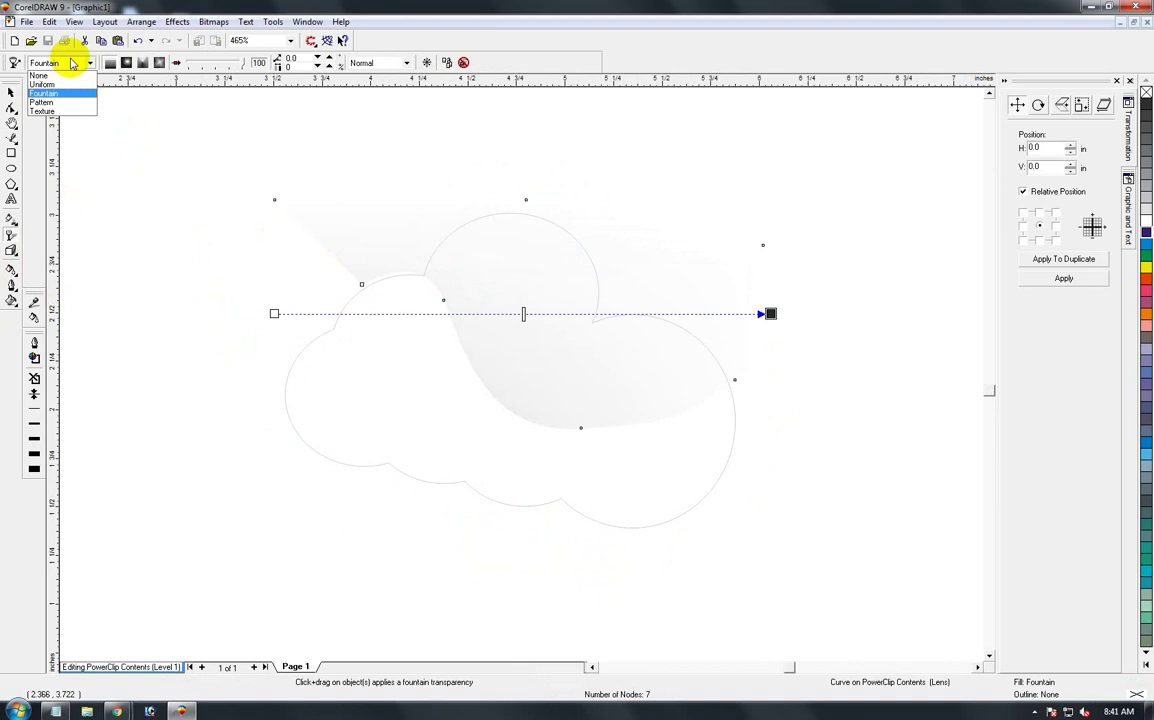
click(58, 85)
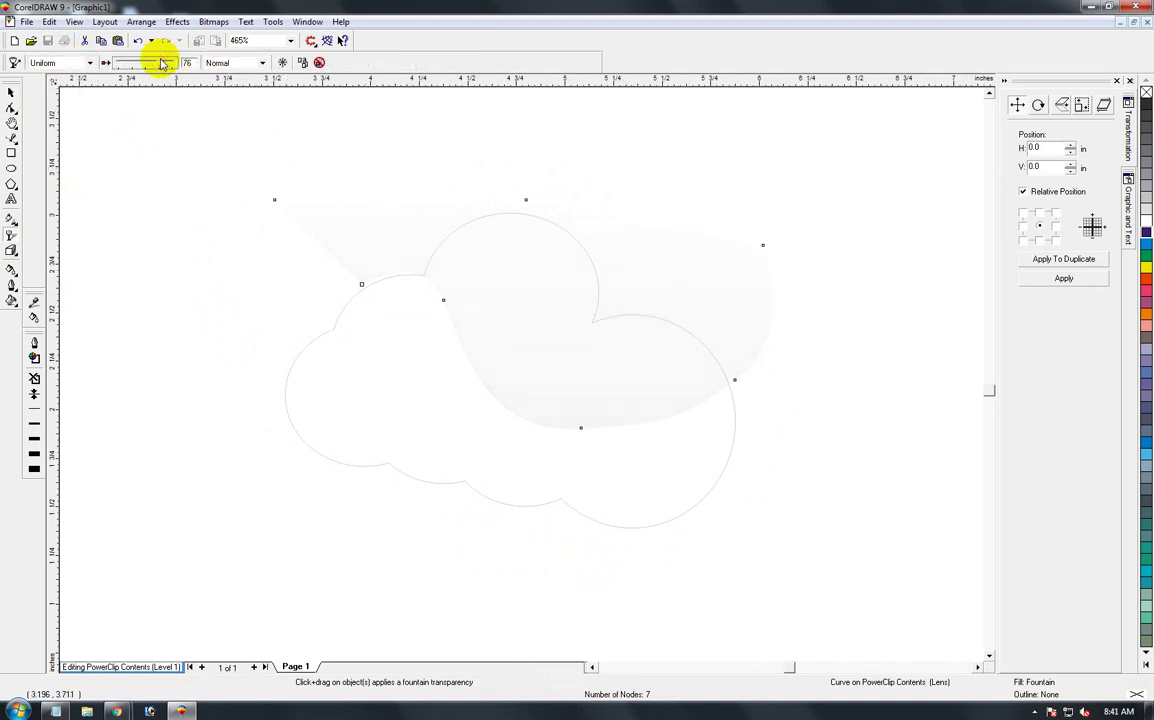
key(space)
ctrl+click(659, 523)
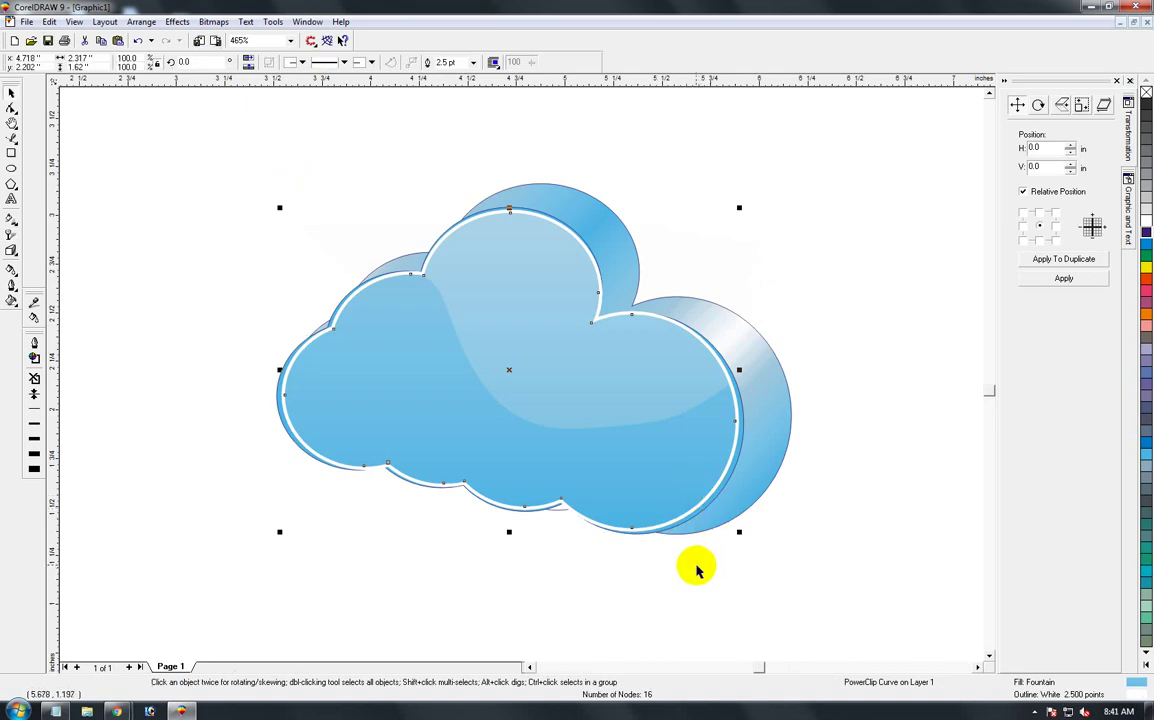
- Reopen the PowerClip contents and lower the highlight's uniform transparency to 66
ctrl+click(585, 408)
click(541, 350)
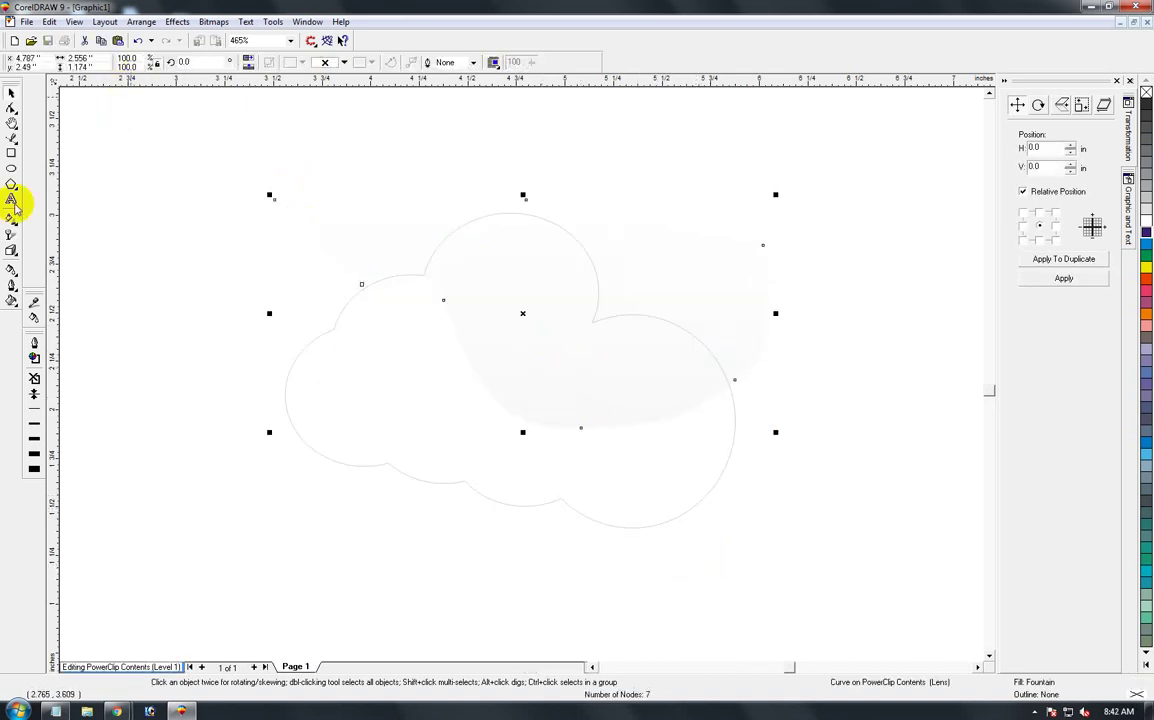
click(12, 234)
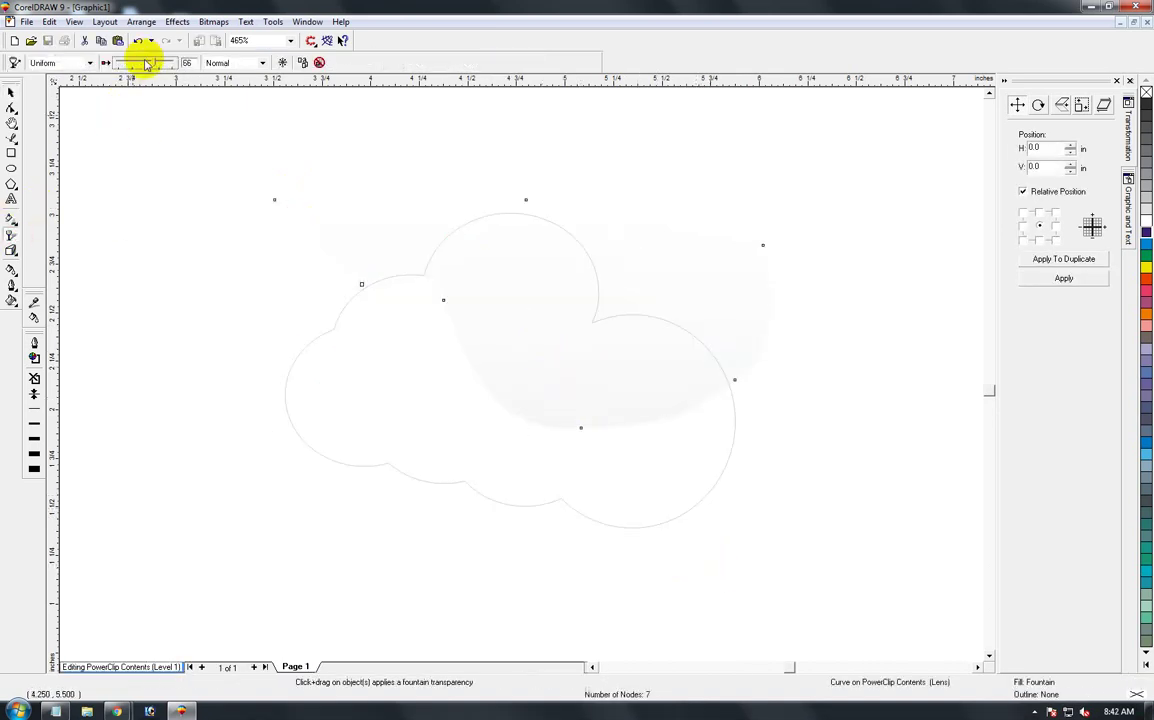
click(12, 93)
ctrl+click(806, 585)
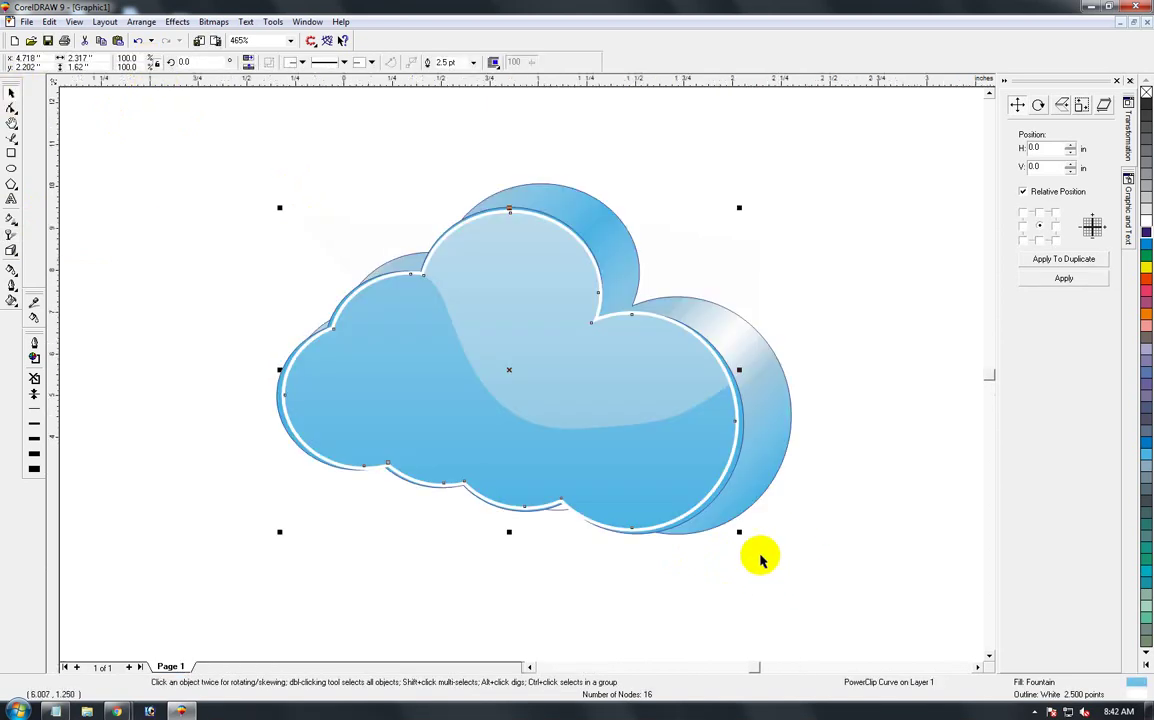
- Remove the outlines from the Ice Blue border cloud and the rearmost gradient cloud
key(F3)
key(F2)
drag(440, 430, 654, 592)
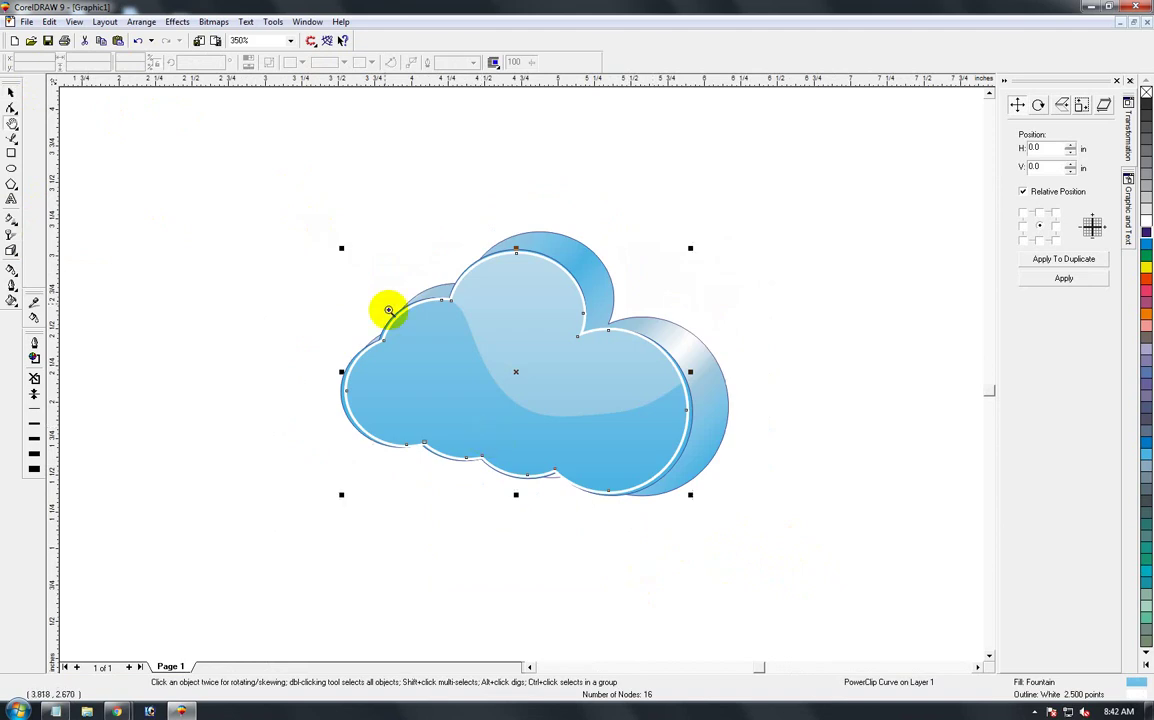
drag(337, 226, 752, 546)
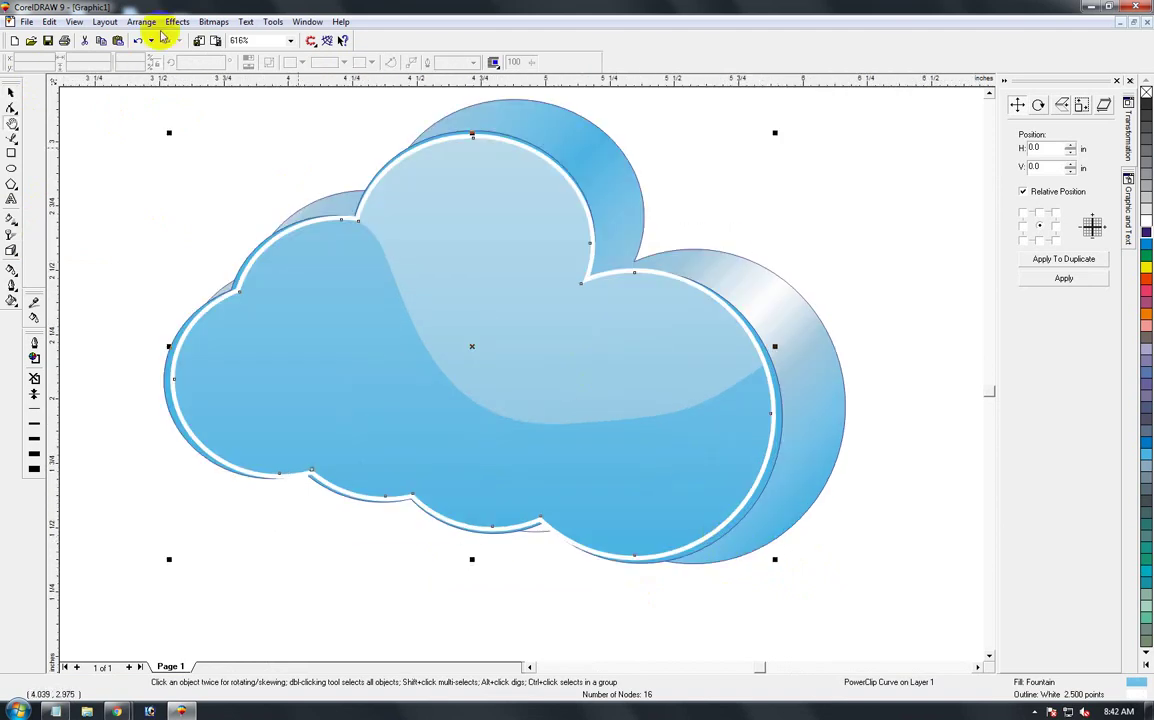
click(12, 90)
click(590, 618)
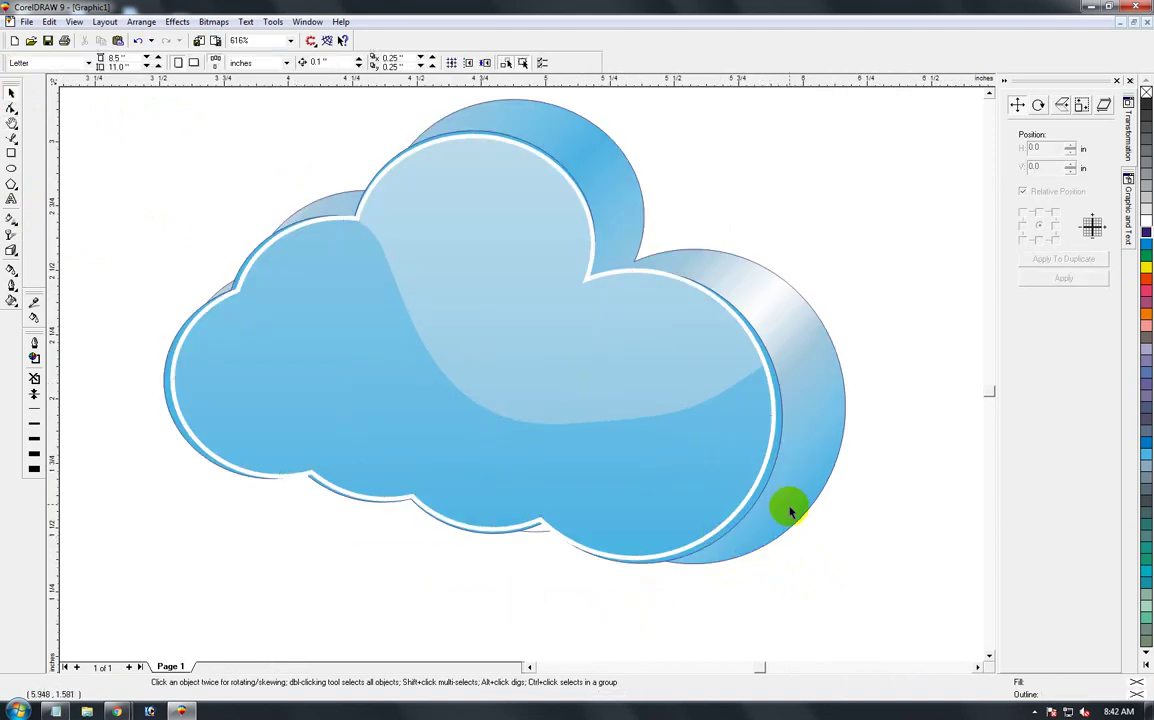
click(763, 497)
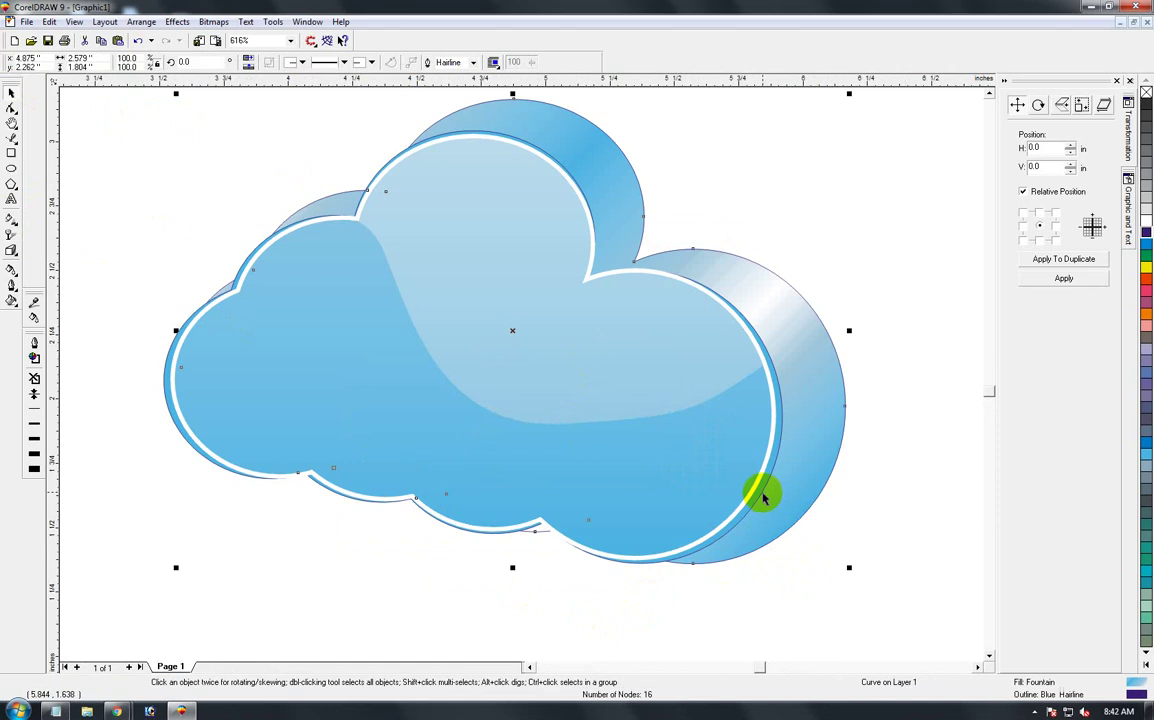
right_click(1145, 103)
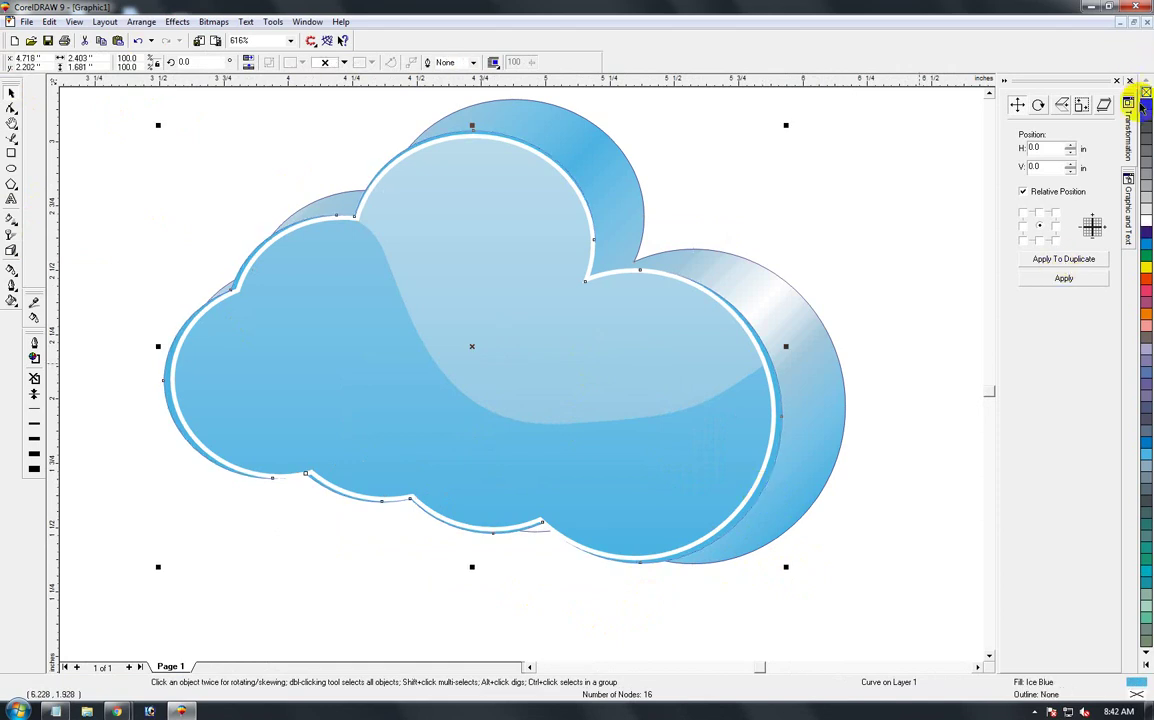
click(815, 444)
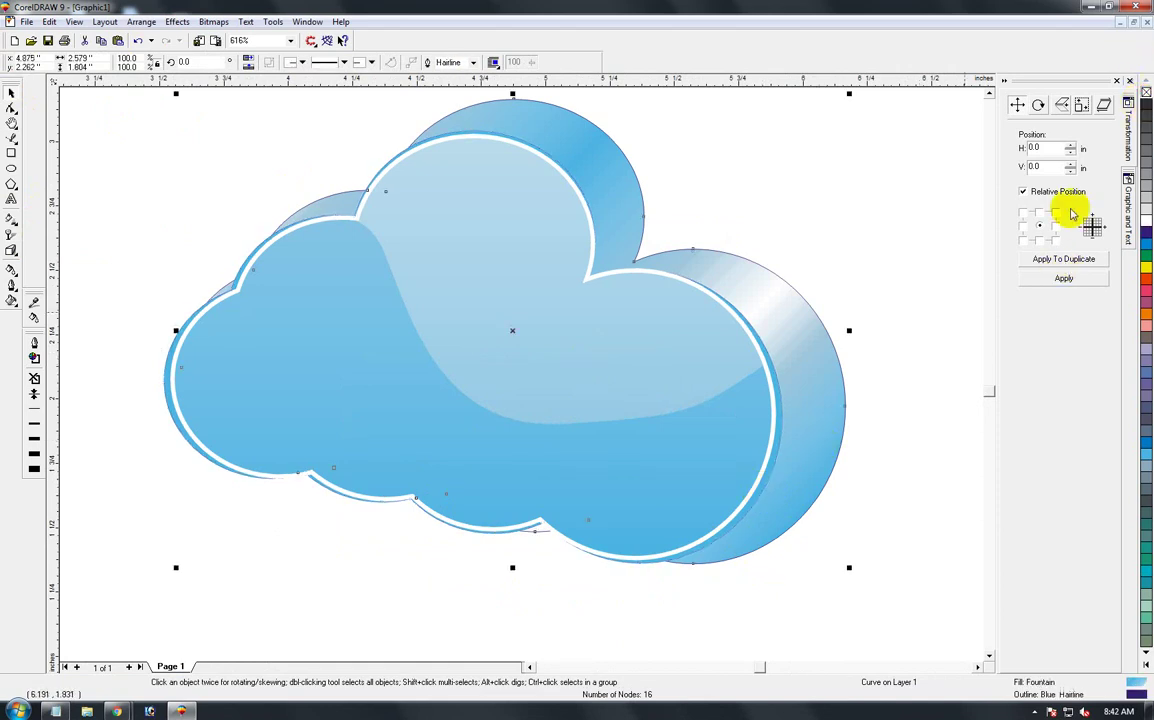
right_click(1146, 90)
click(719, 418)
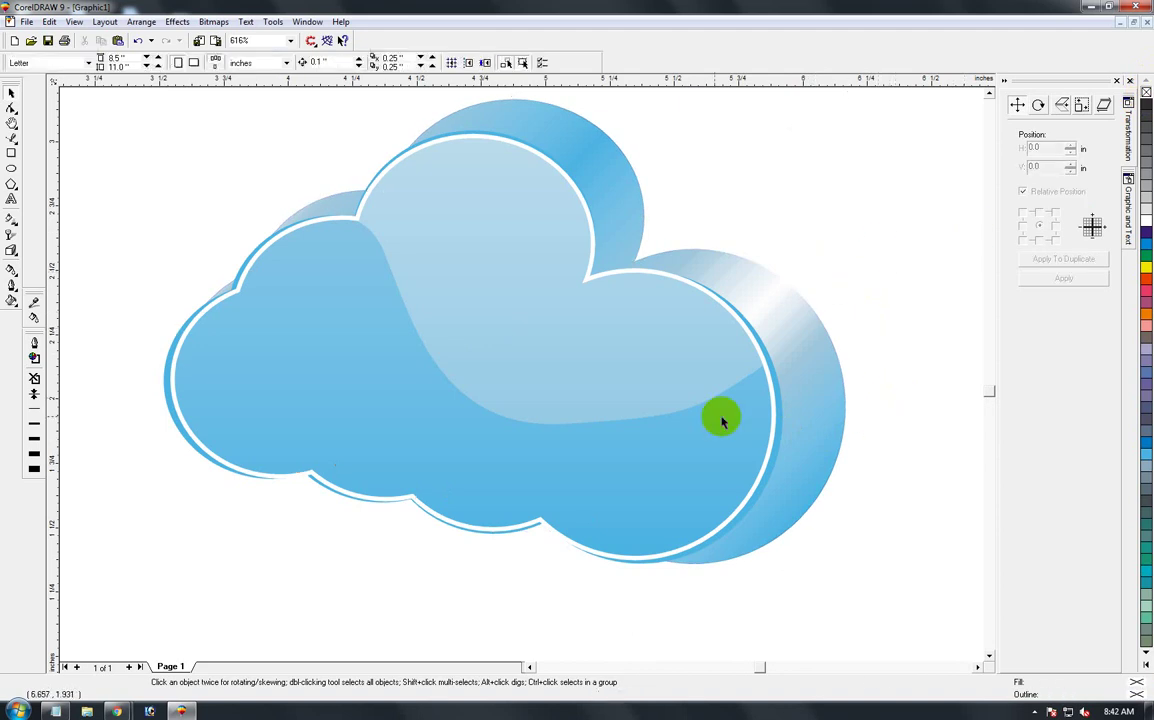
- Unlock the reference cloud bitmap and delete it from the page
key(F3)
key(F3)
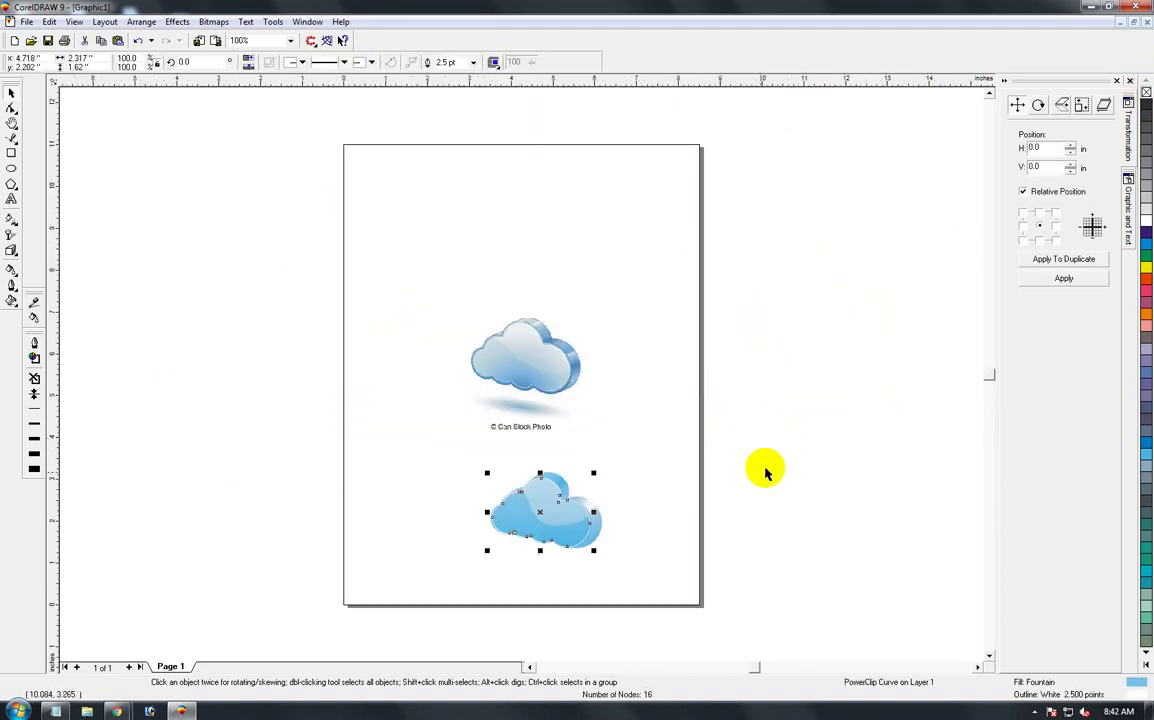
click(728, 536)
key(F2)
drag(448, 456, 651, 589)
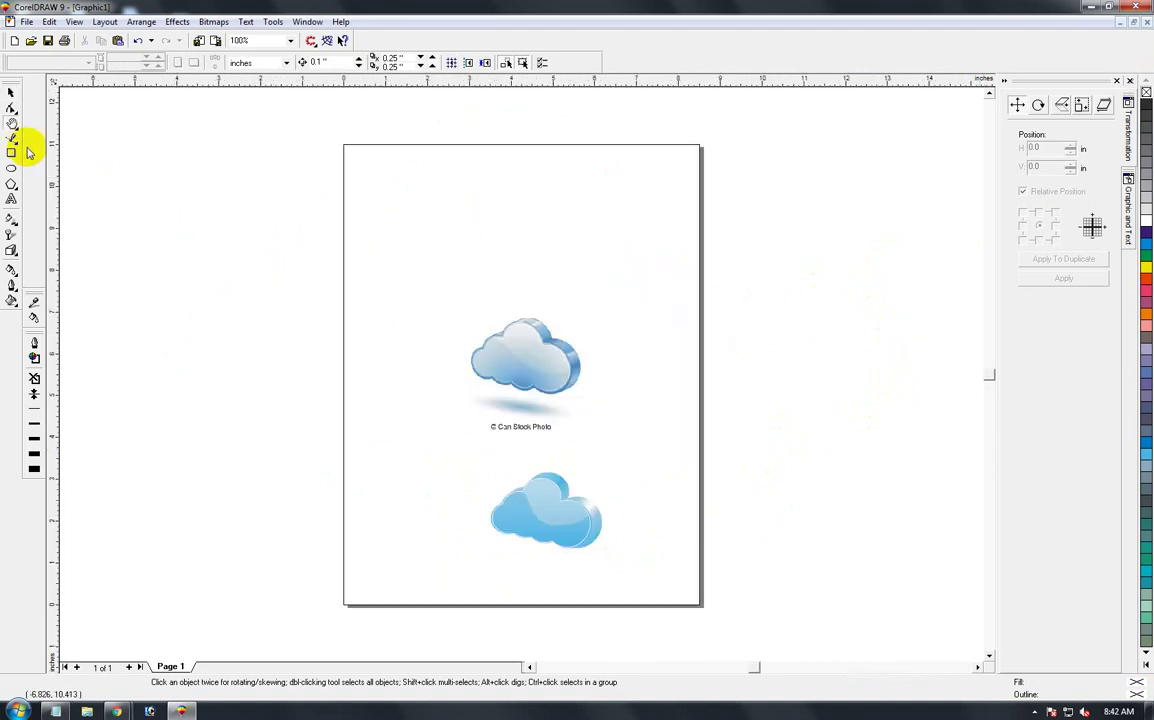
click(11, 93)
click(516, 353)
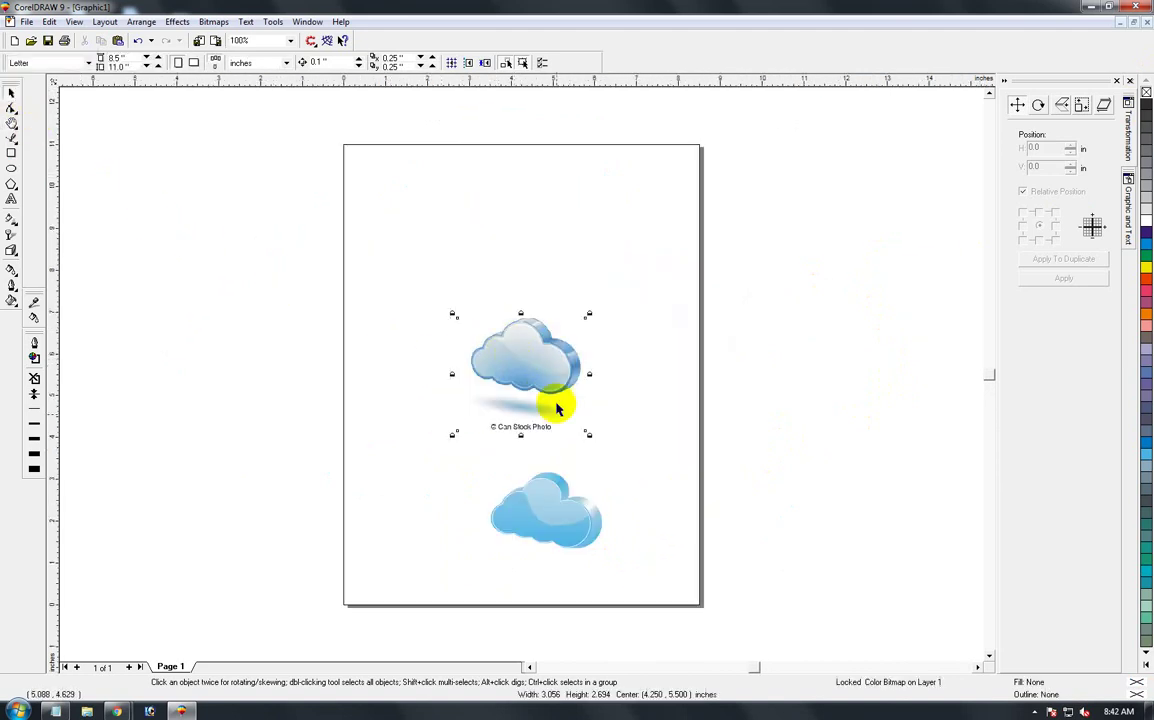
right_click(481, 457)
right_click(524, 380)
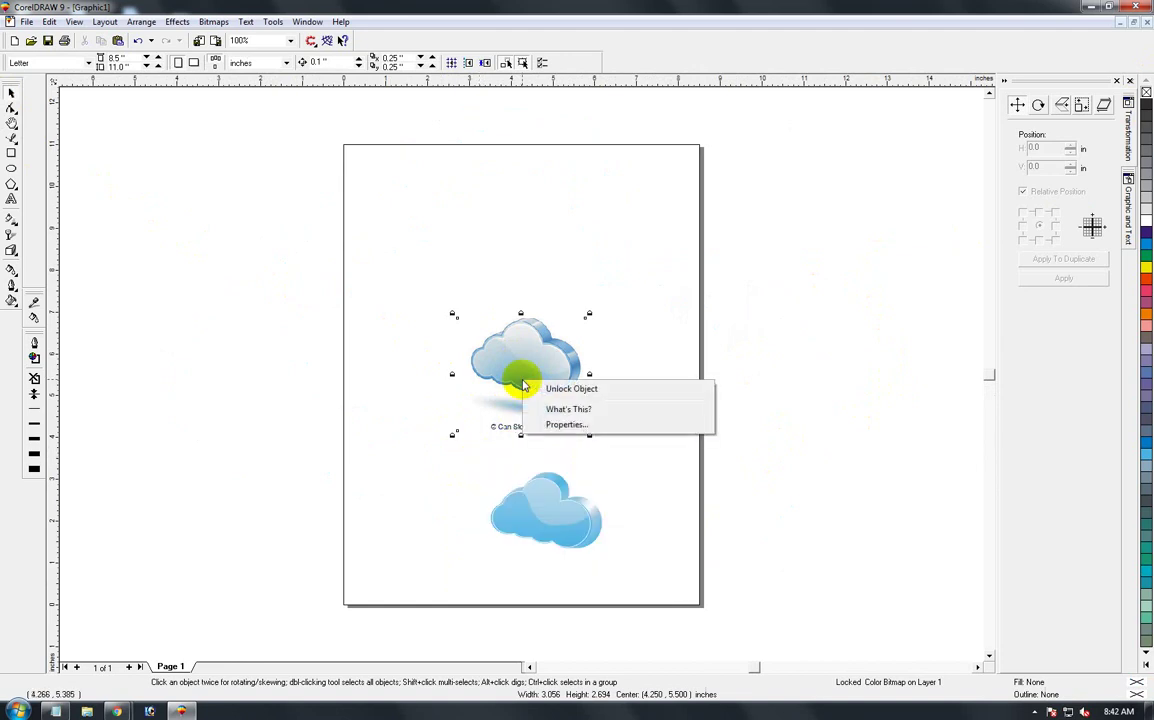
click(559, 389)
key(Delete)
- Group the three drawn cloud objects and centre the group on the page
drag(436, 437, 614, 571)
key(Delete)
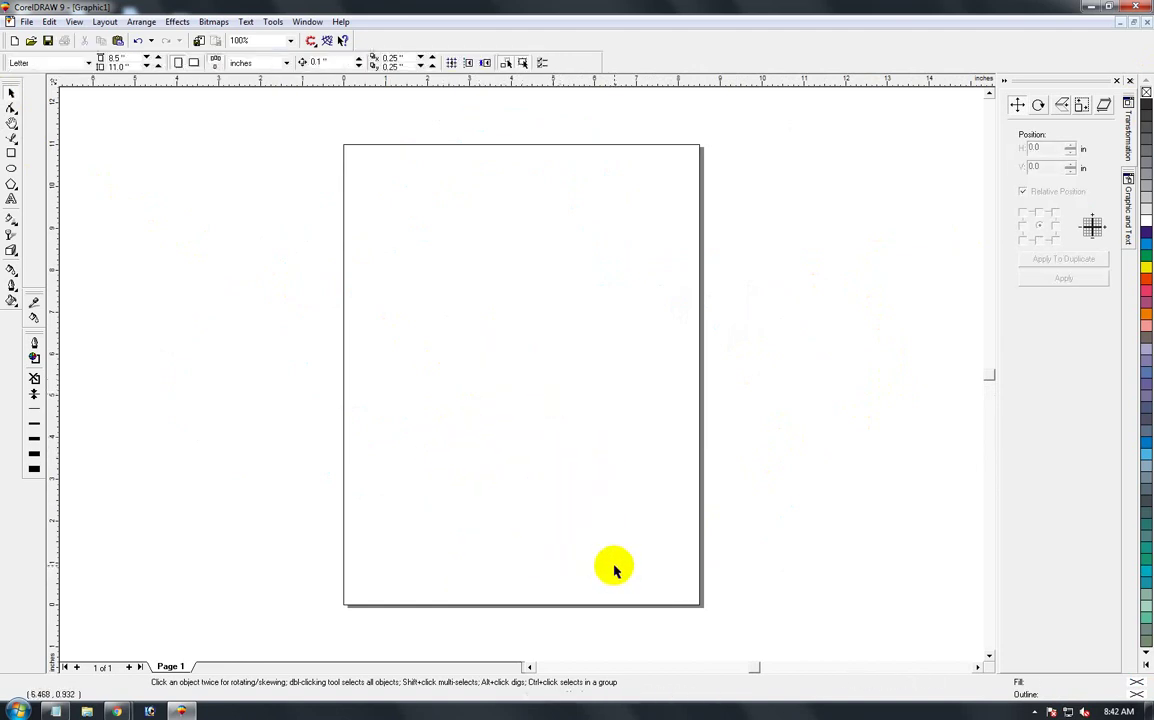
key(ctrl+z)
key(ctrl+z)
- In the rearmost cloud's fountain fill, move the existing stops closer together with the last at 51%, then add a White stop at 62%
key(F2)
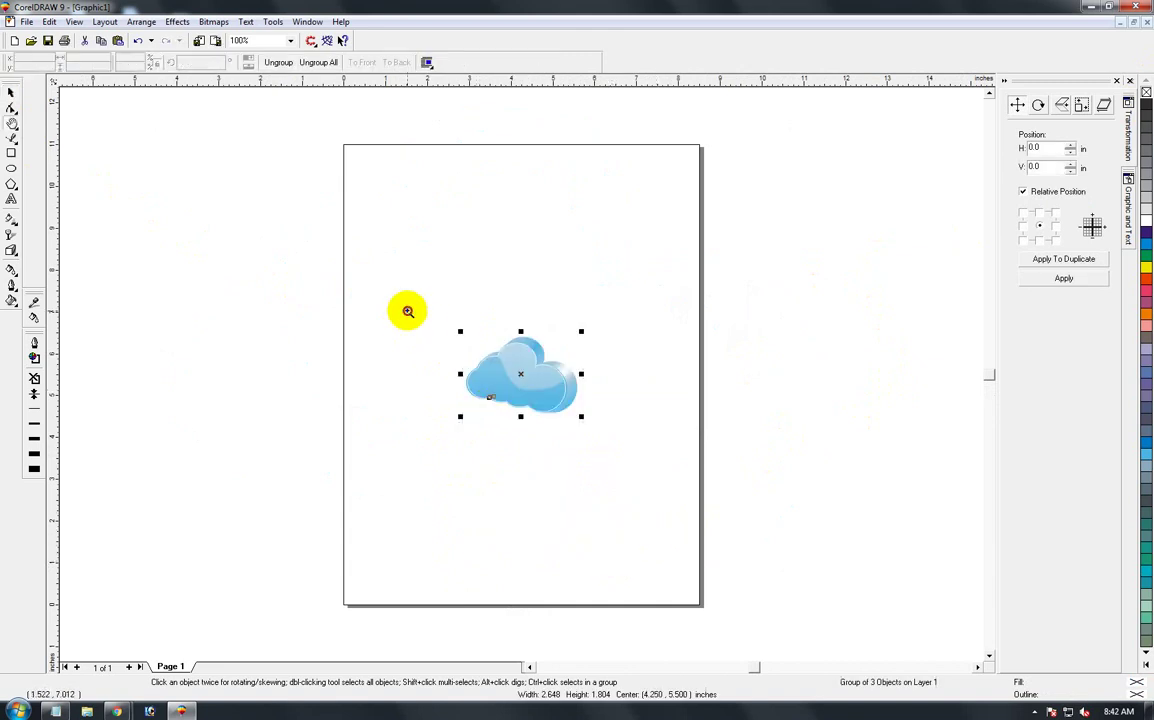
drag(407, 310, 631, 451)
drag(222, 155, 796, 606)
click(386, 185)
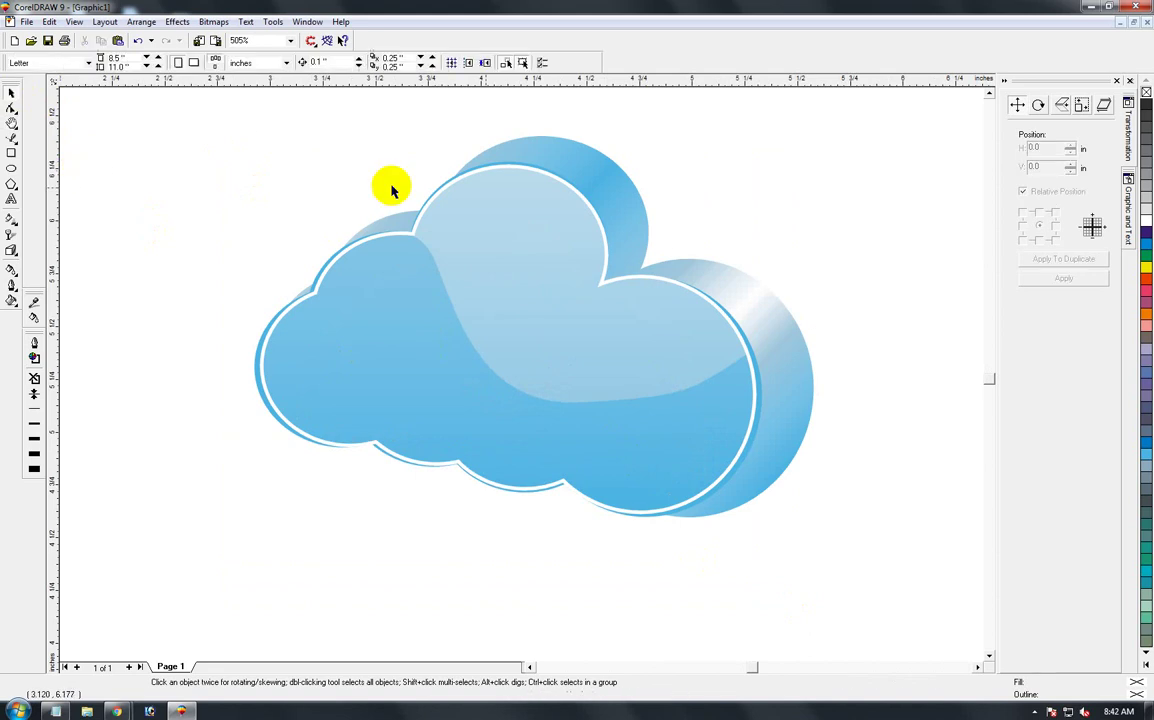
click(734, 291)
ctrl+click(743, 292)
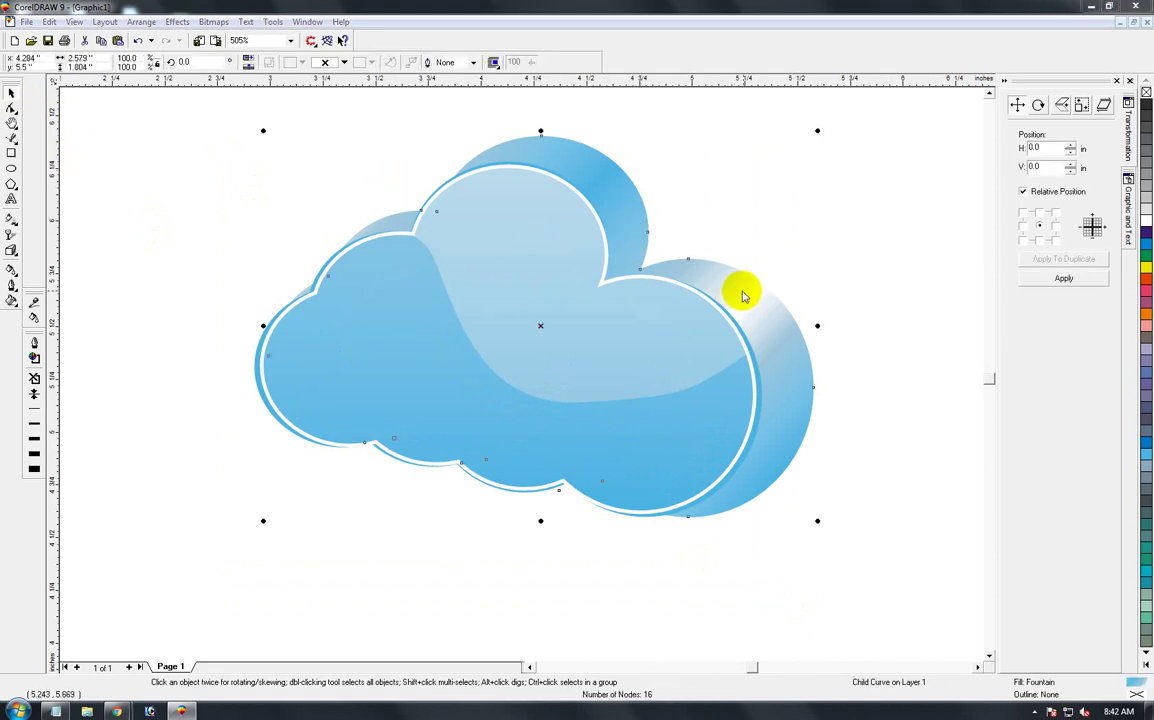
key(F11)
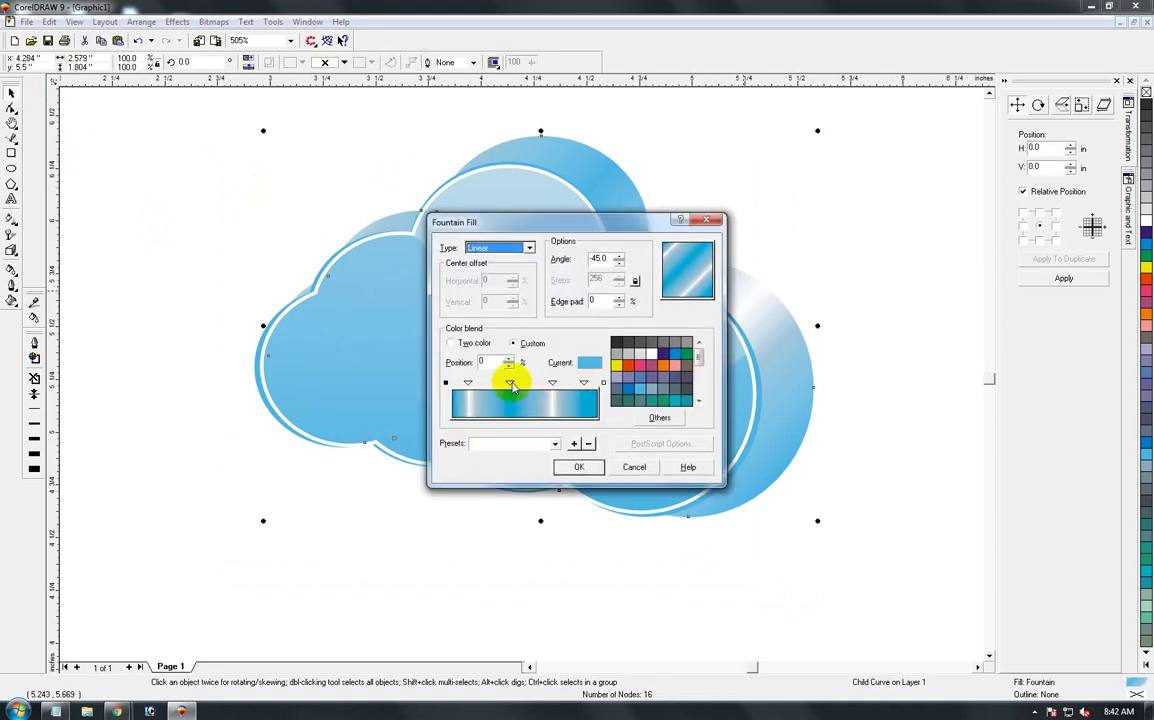
mouse_move(510, 383)
mouse_down()
mouse_move(489, 383)
mouse_move(565, 382)
mouse_move(528, 388)
mouse_up()
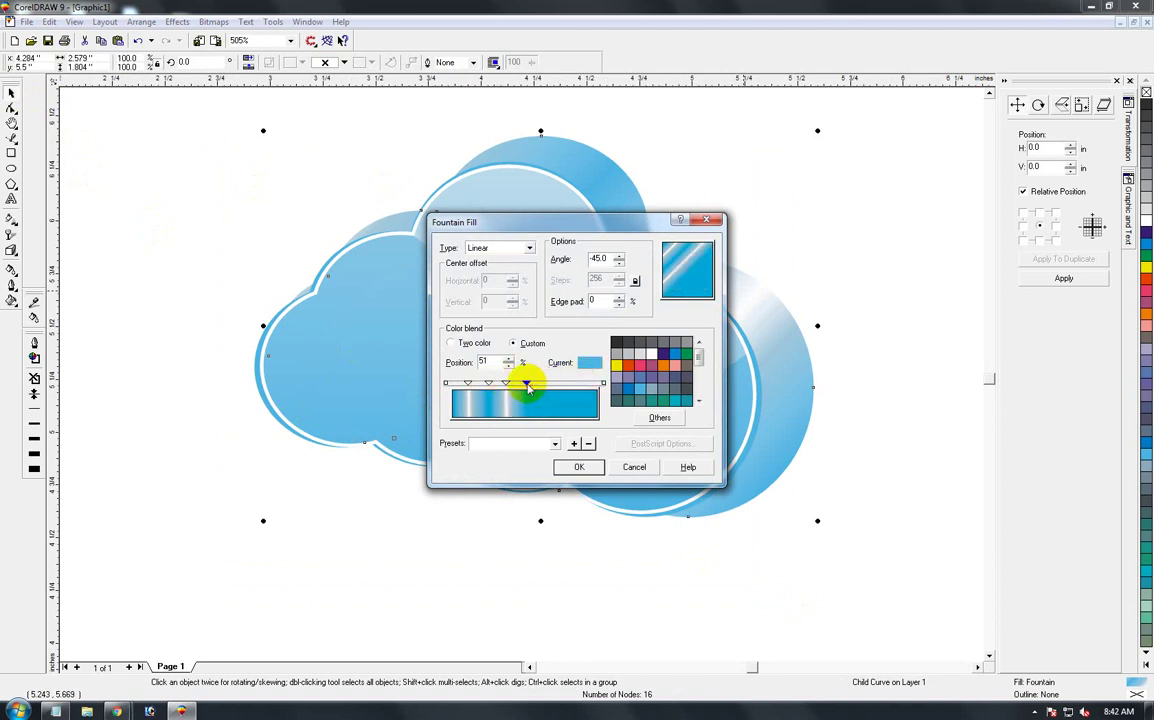
click(602, 384)
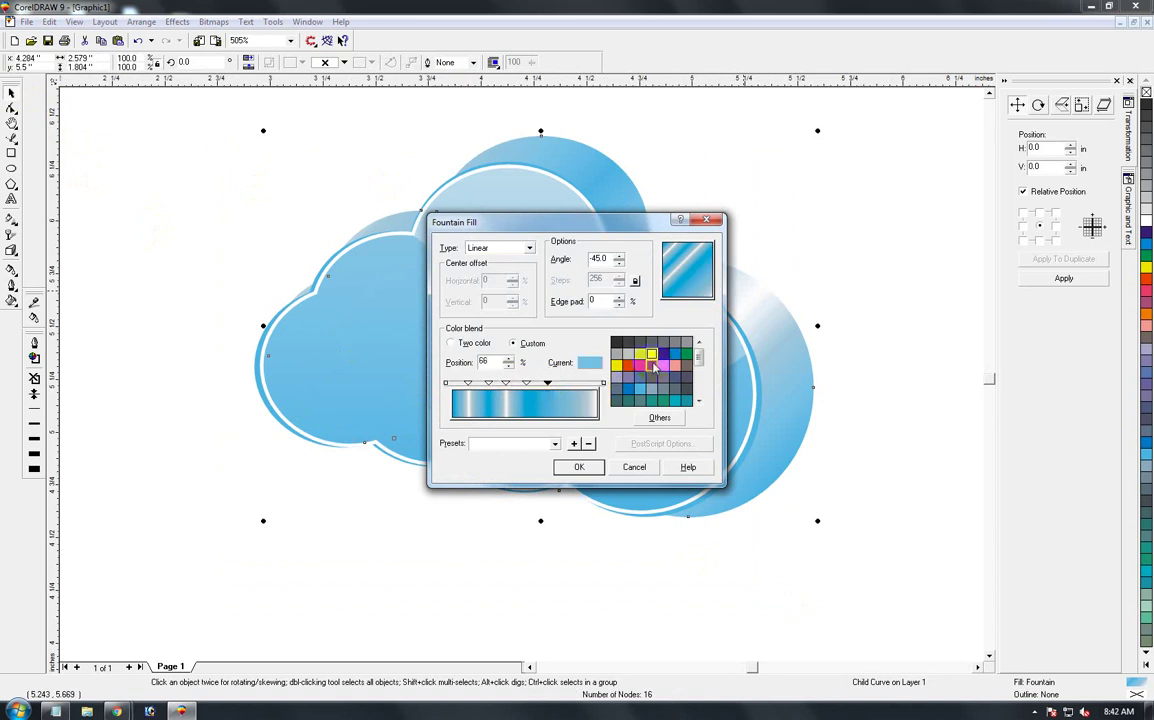
click(651, 354)
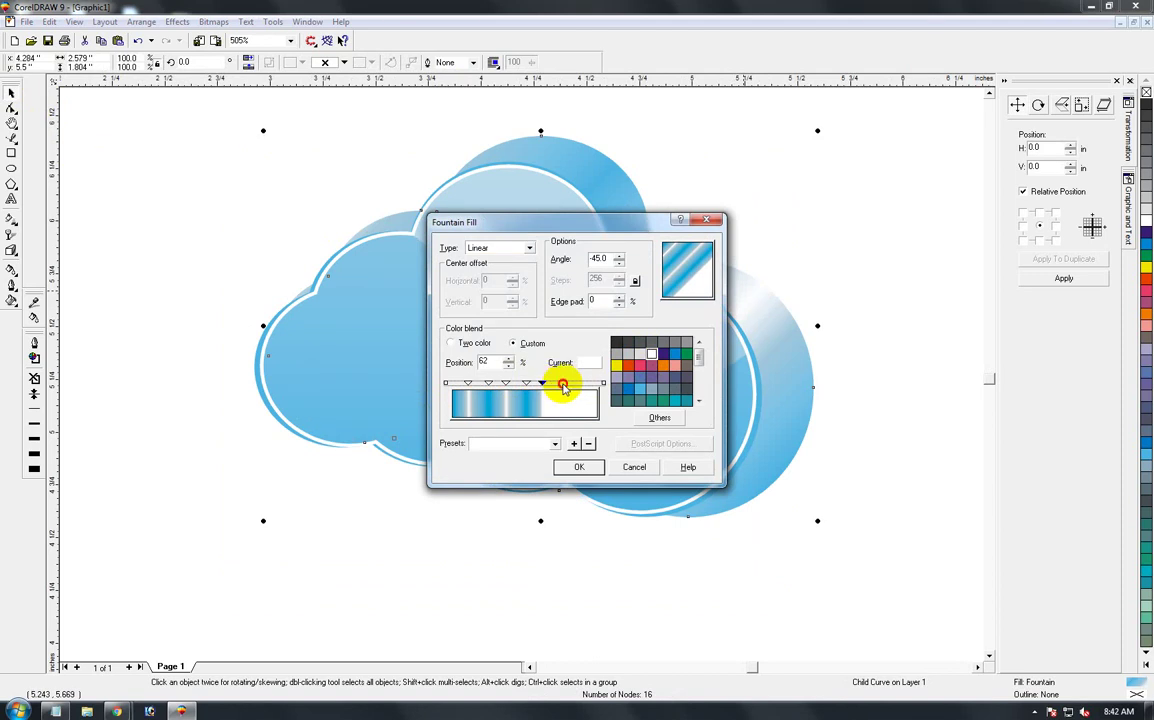
- Add an Ice Blue stop at 75% and a White stop after it, set the end colour to Ice Blue, and apply the fill
double_click(563, 384)
click(639, 389)
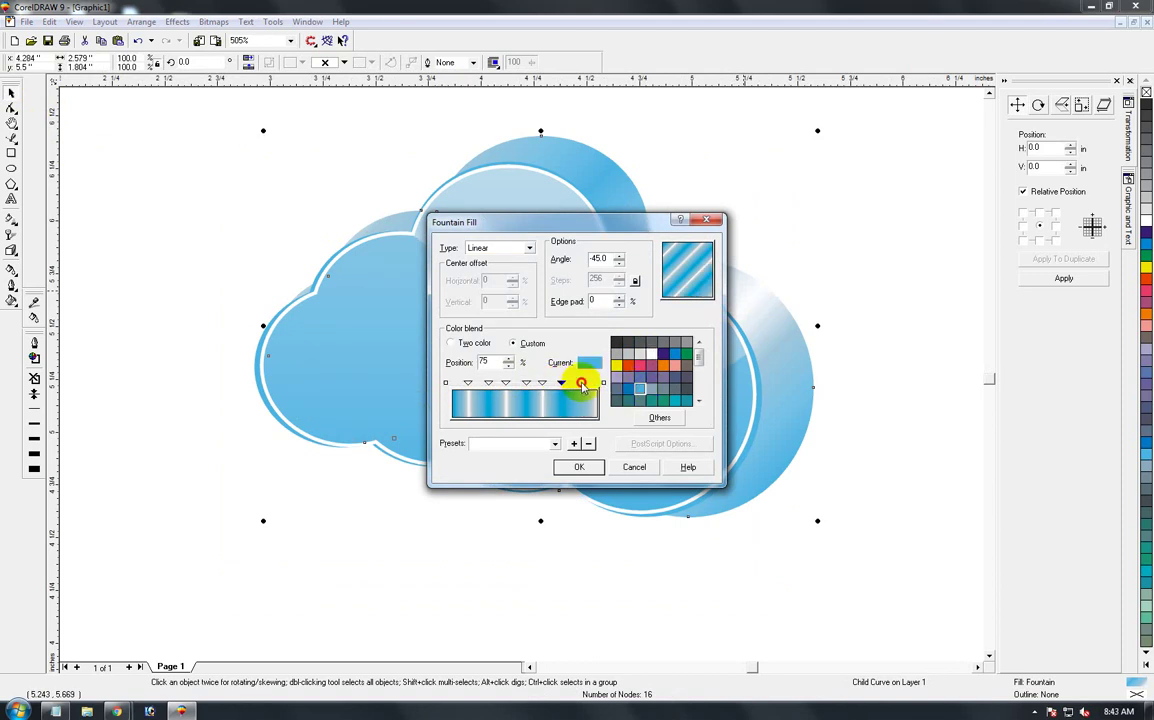
double_click(581, 384)
click(602, 385)
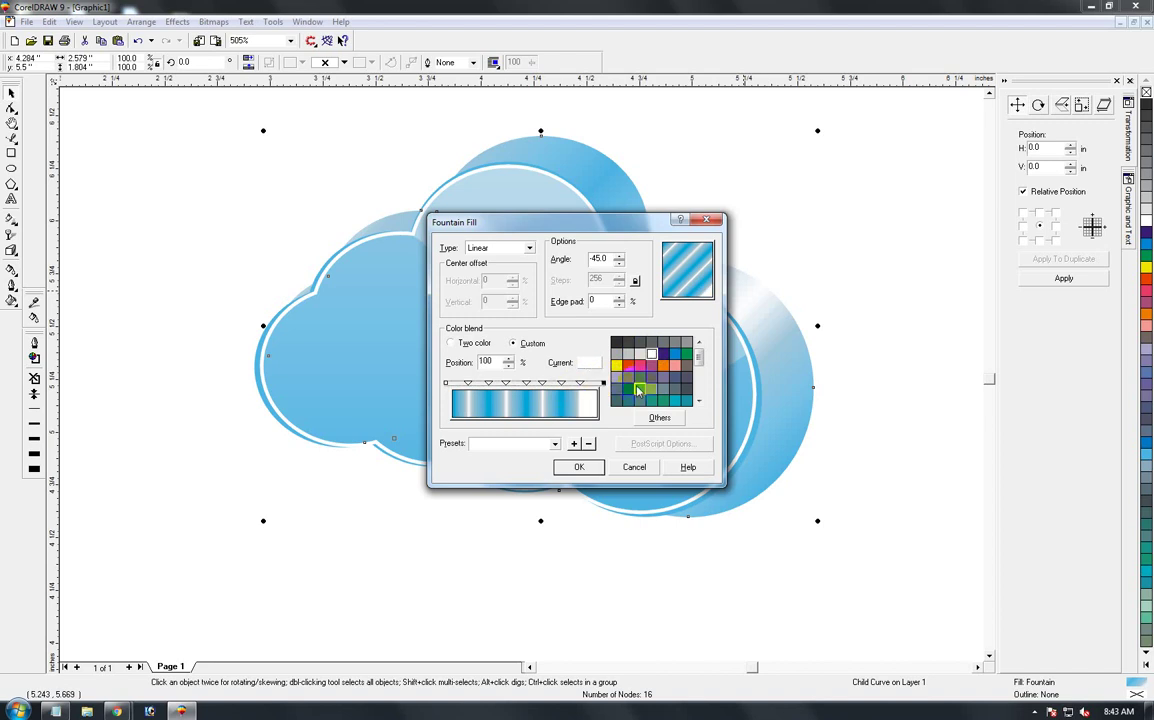
click(639, 389)
click(584, 467)
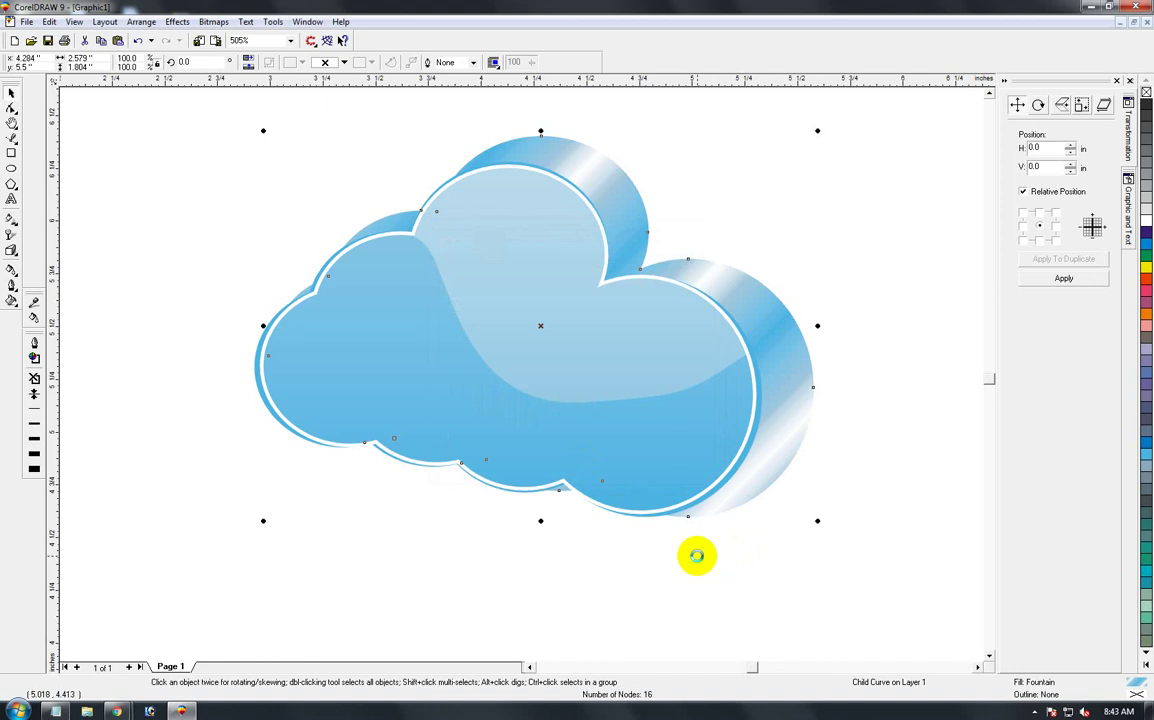
click(729, 425)
key(F11)
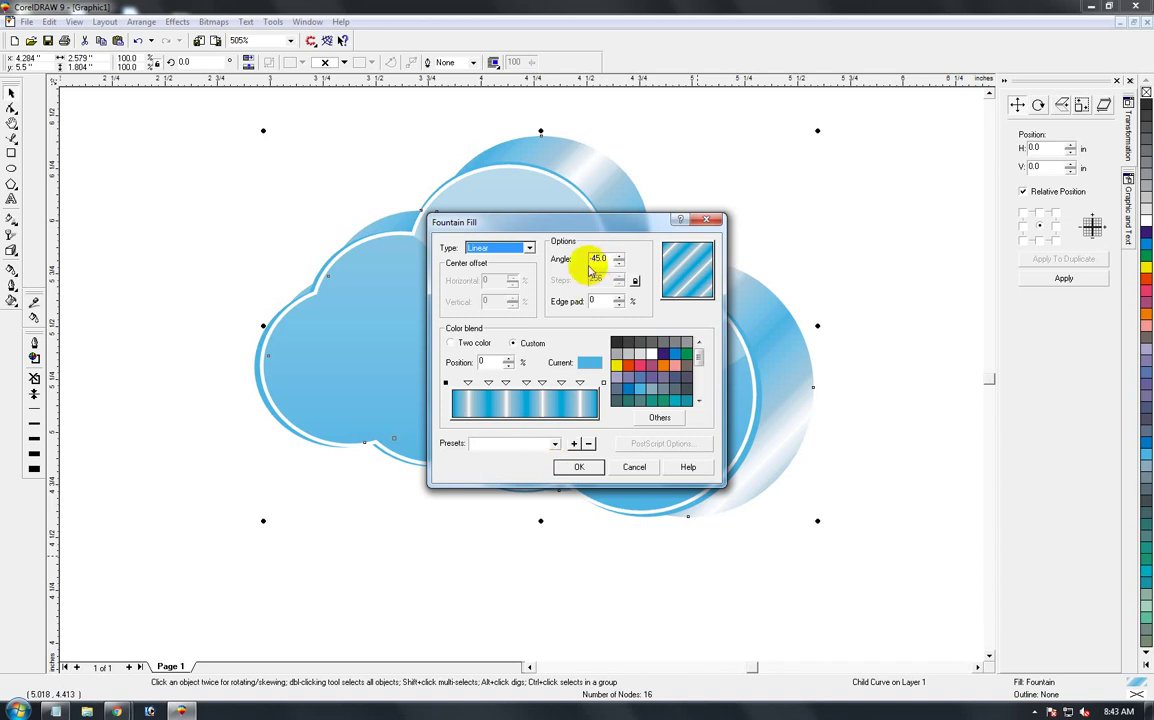
click(579, 467)
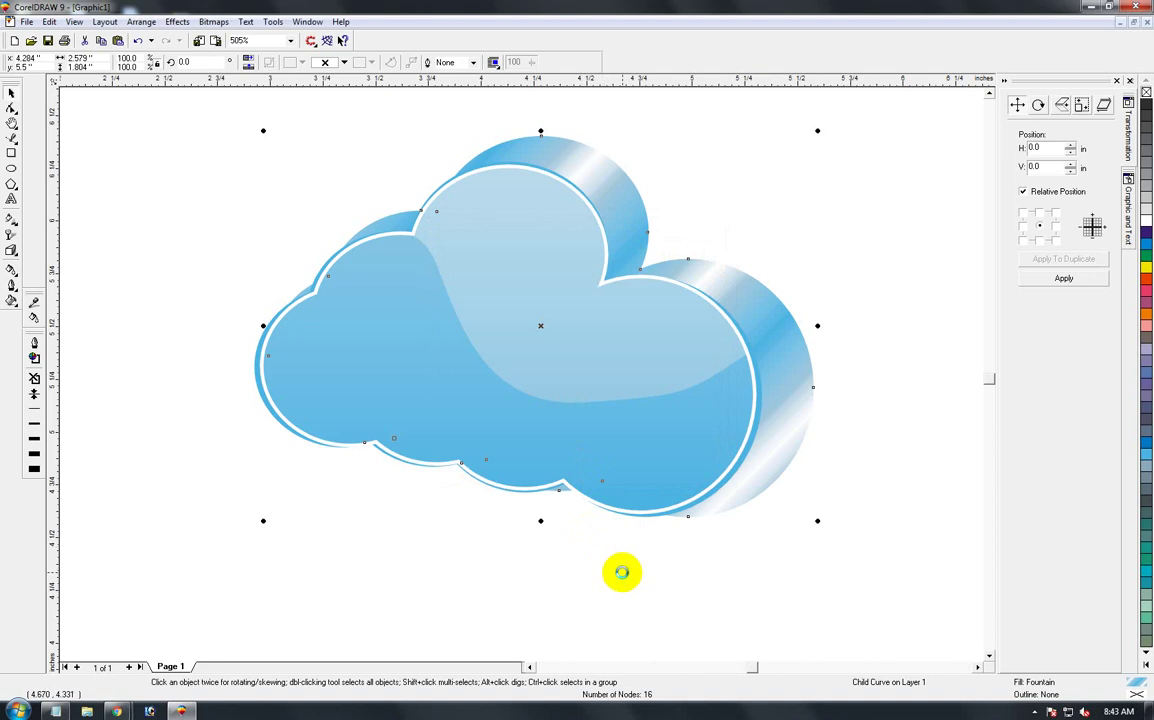
- In the rearmost cloud's fountain fill, add a blue stop at 91%, apply the fill and deselect the cloud
key(F11)
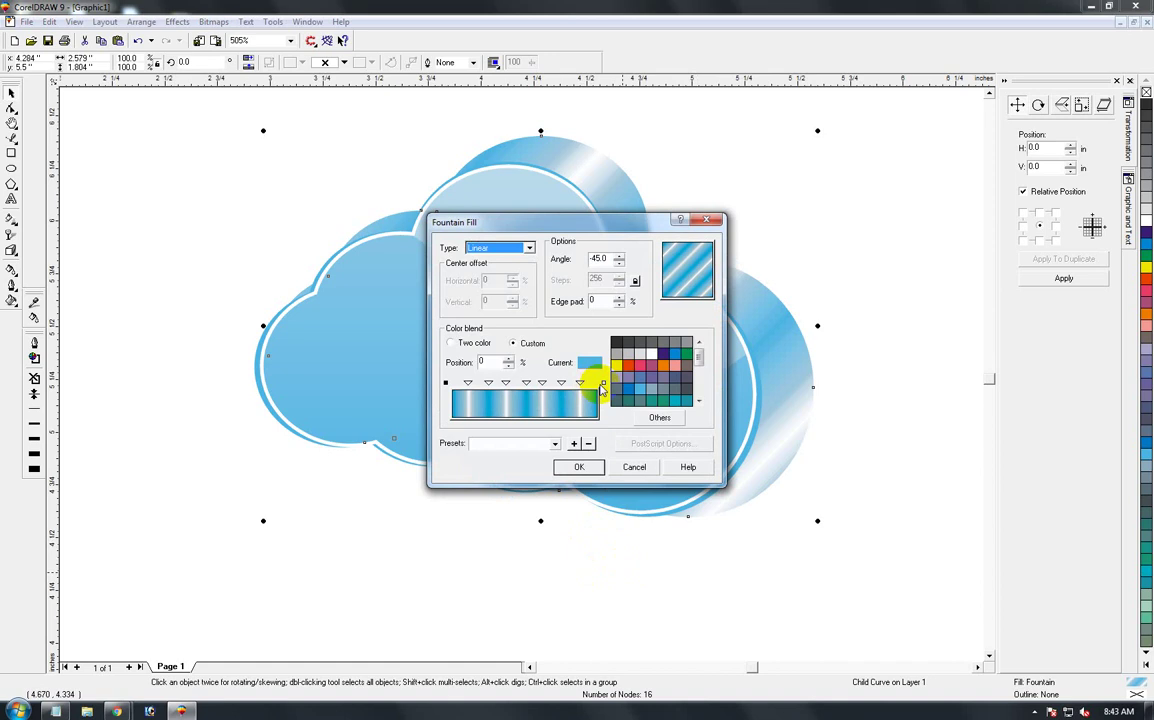
click(602, 385)
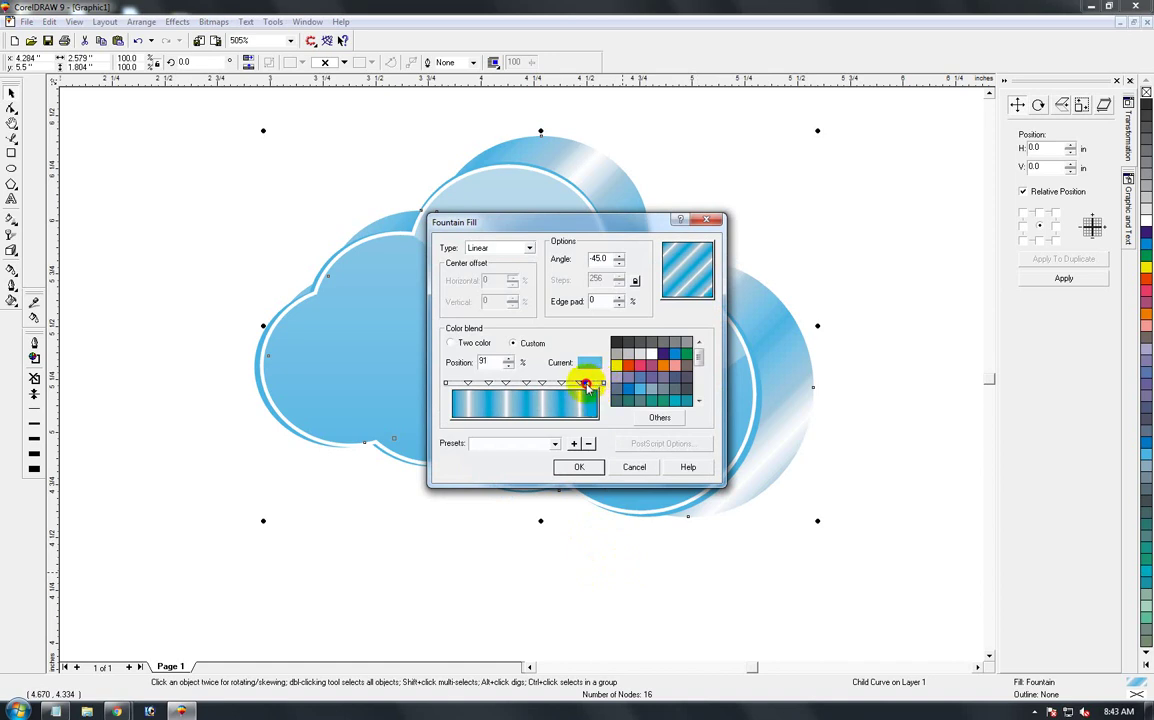
click(579, 467)
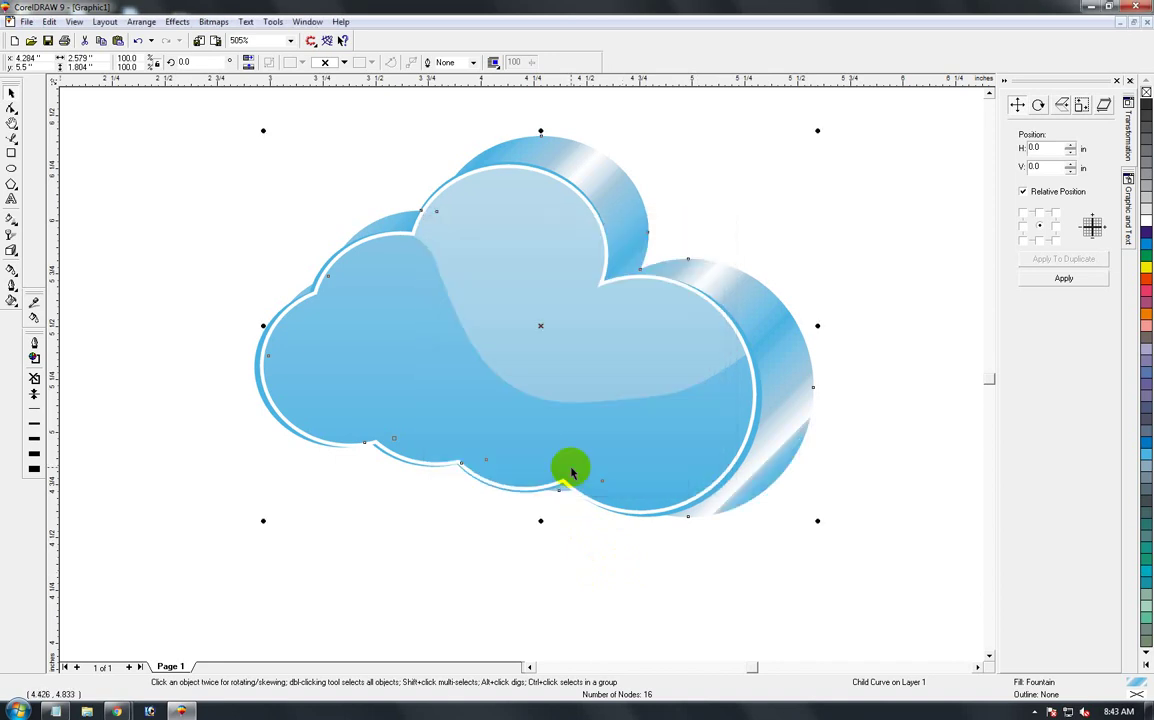
key(shift+F4)
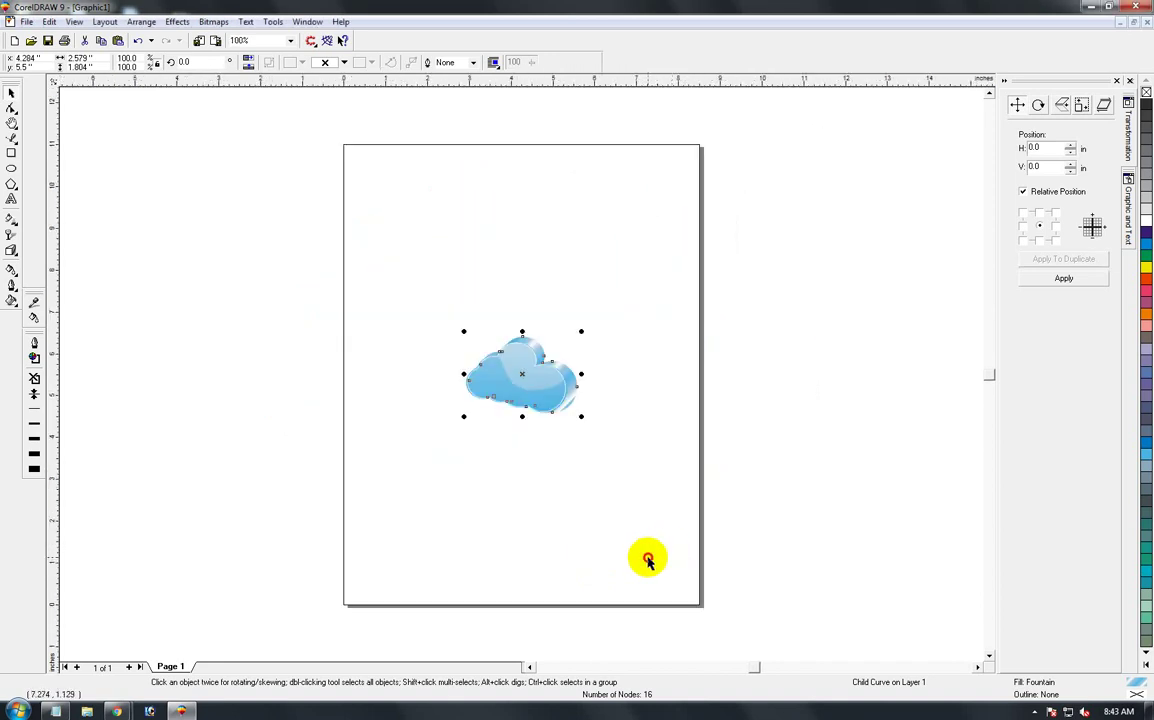
click(649, 561)
key(F2)
drag(422, 313, 618, 462)
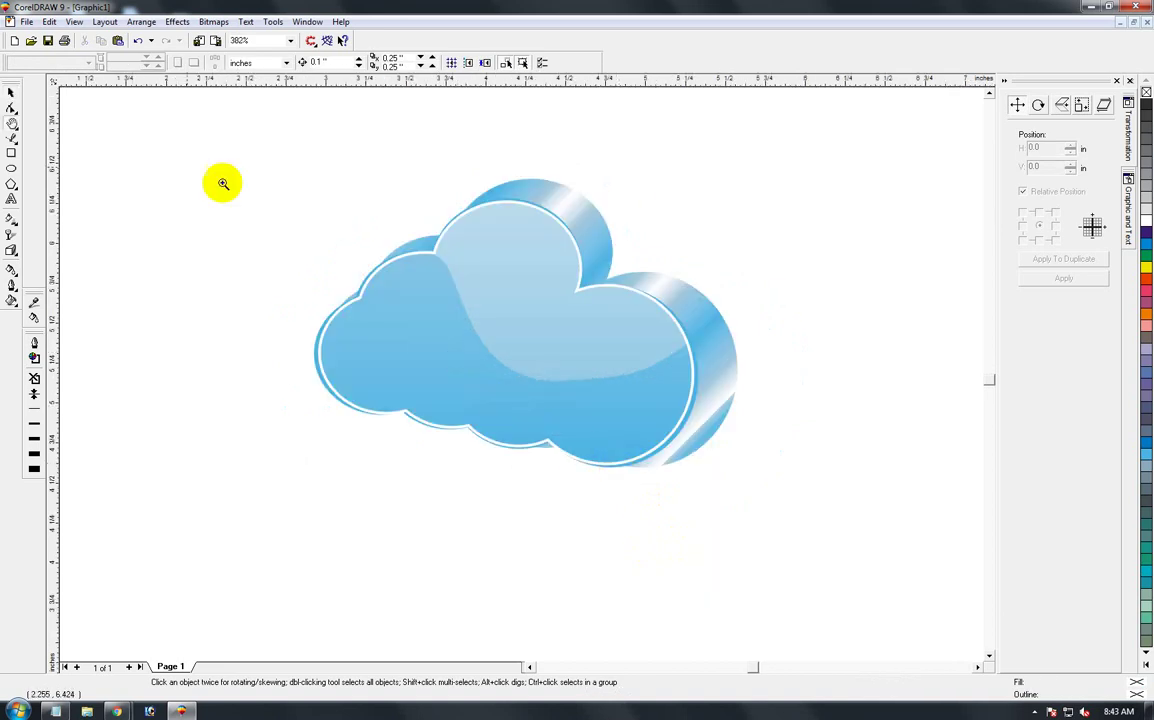
click(13, 96)
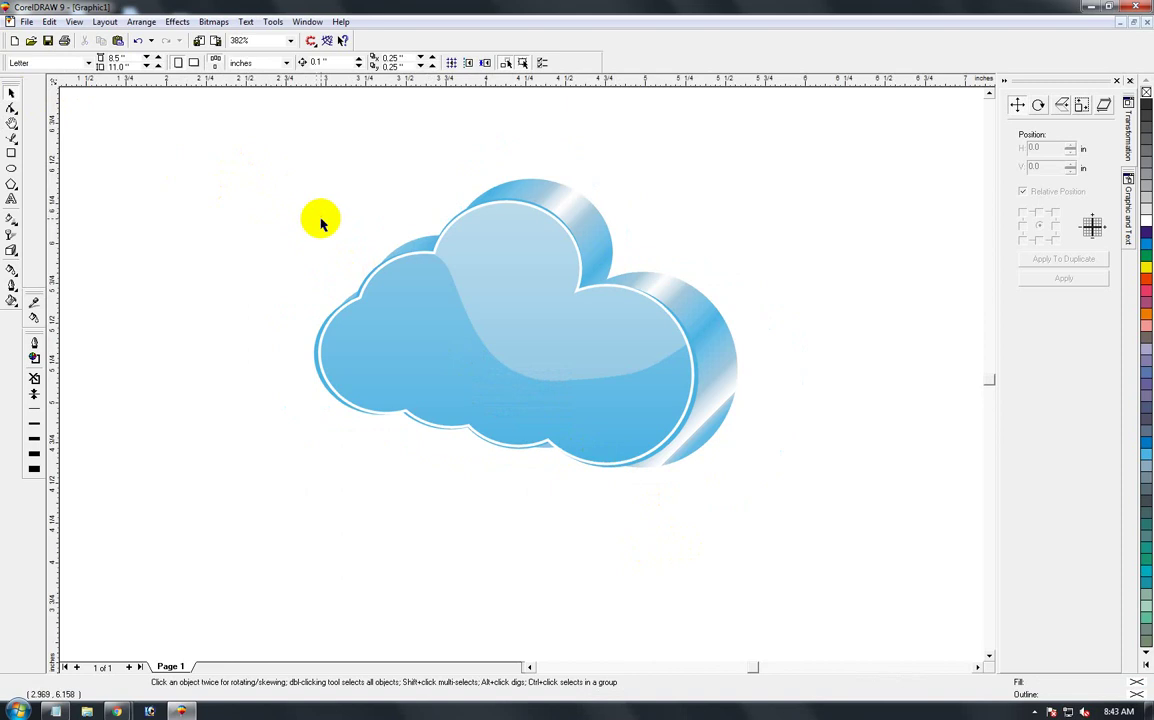
click(381, 291)
click(233, 162)
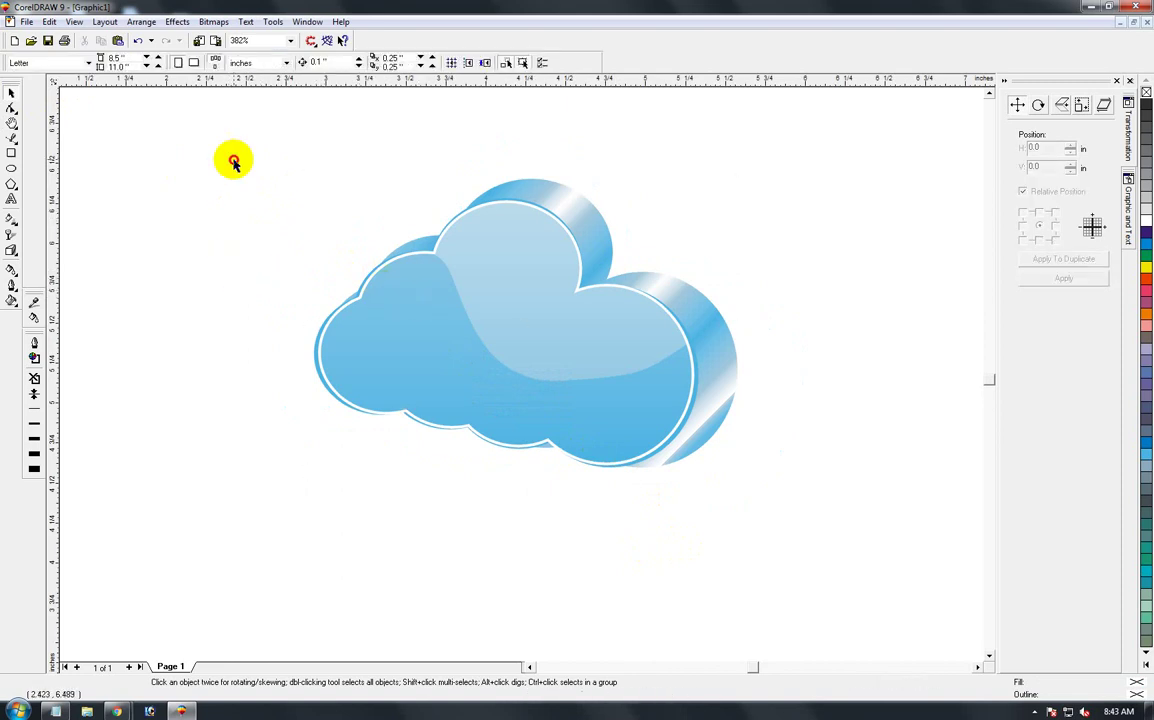
drag(233, 162, 815, 537)
key(Delete)
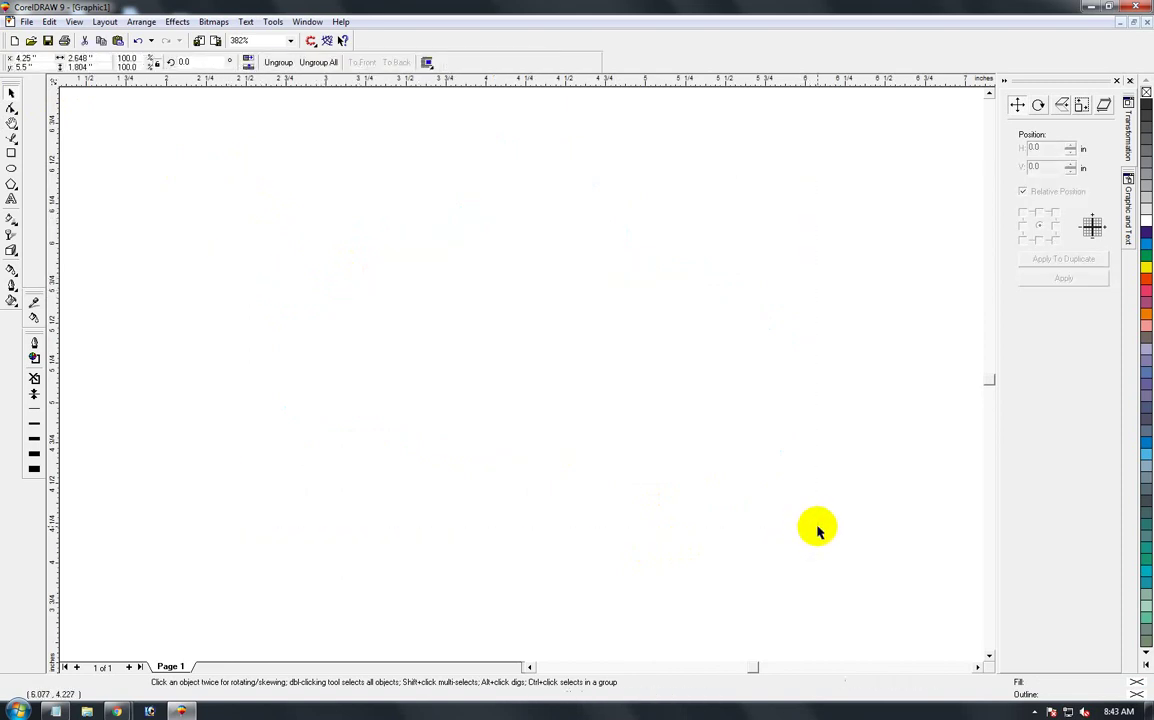
key(ctrl+z)
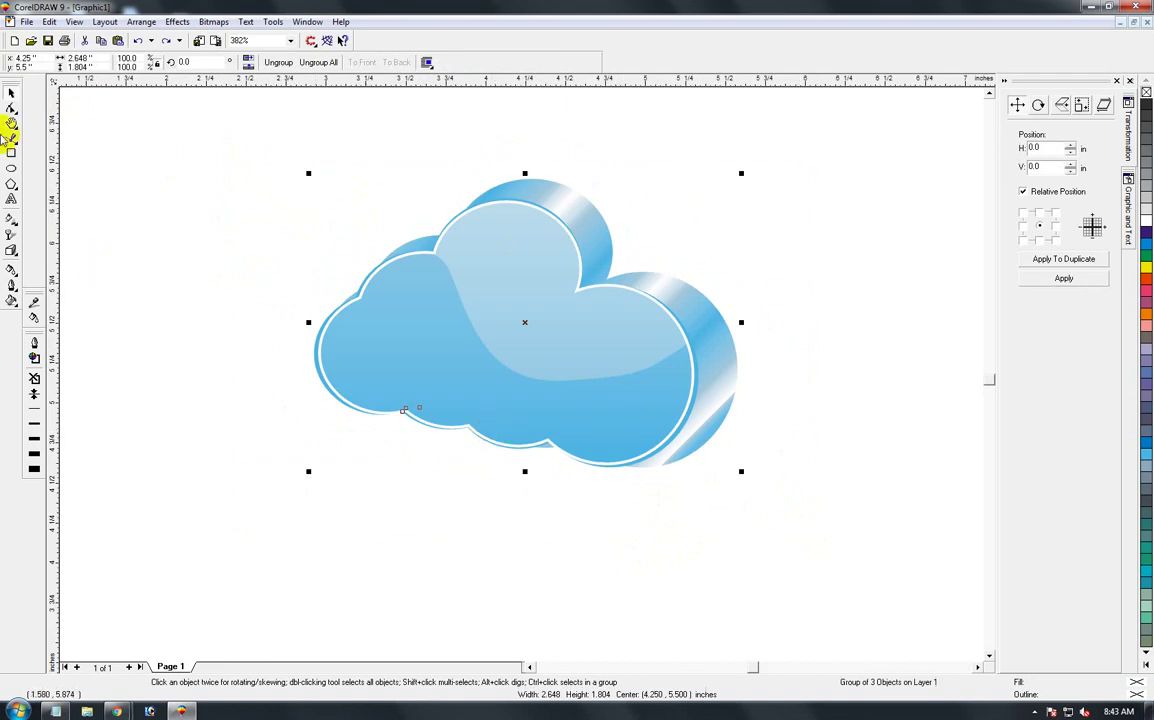
- Place the artistic text "Cloud" beside the cloud drawing, and check the tutorial title in Notepad for the full wording
click(10, 203)
click(178, 364)
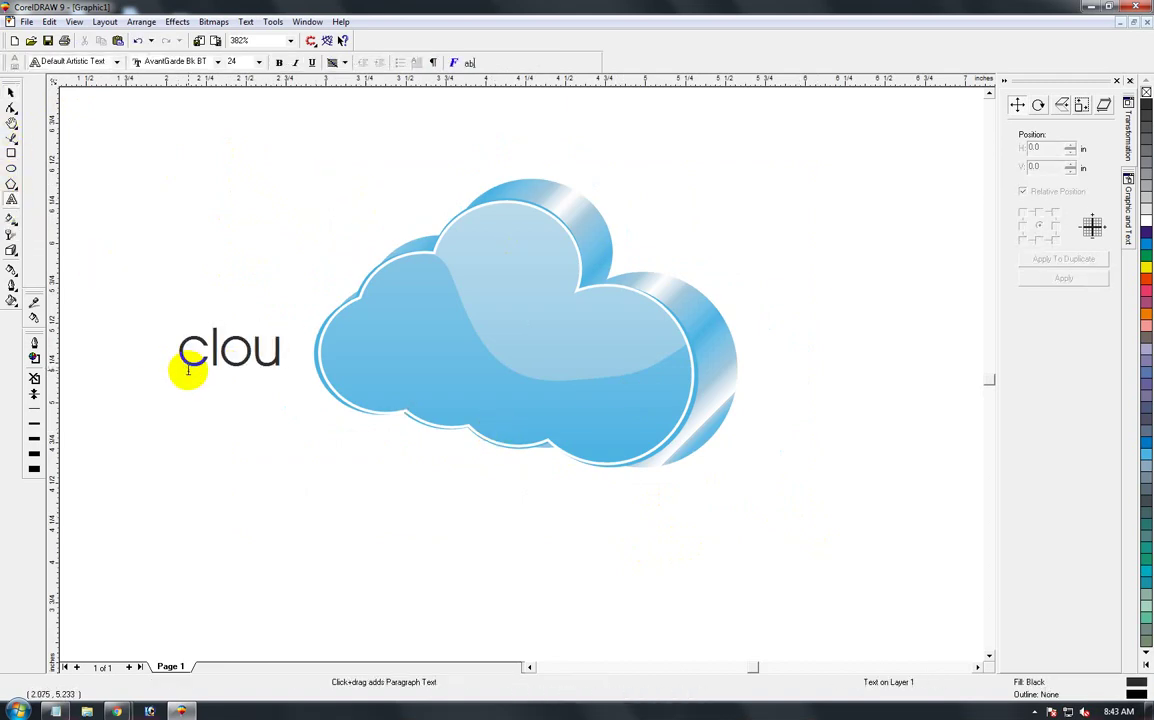
click(10, 92)
click(55, 708)
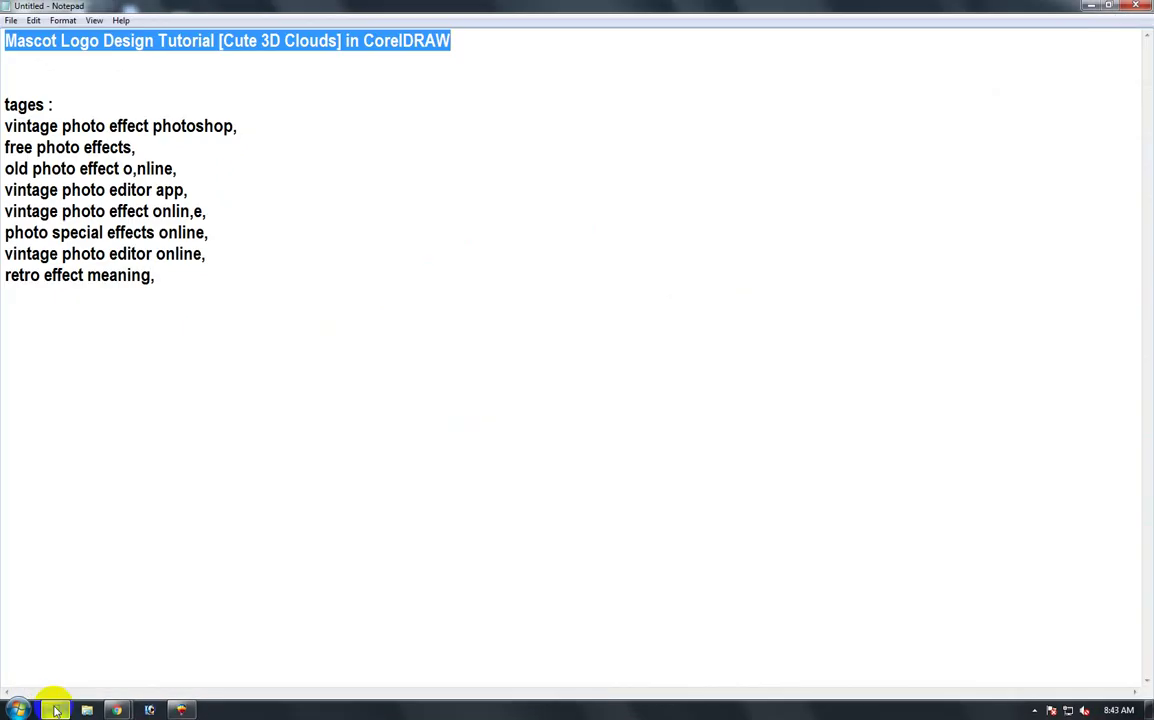
click(55, 708)
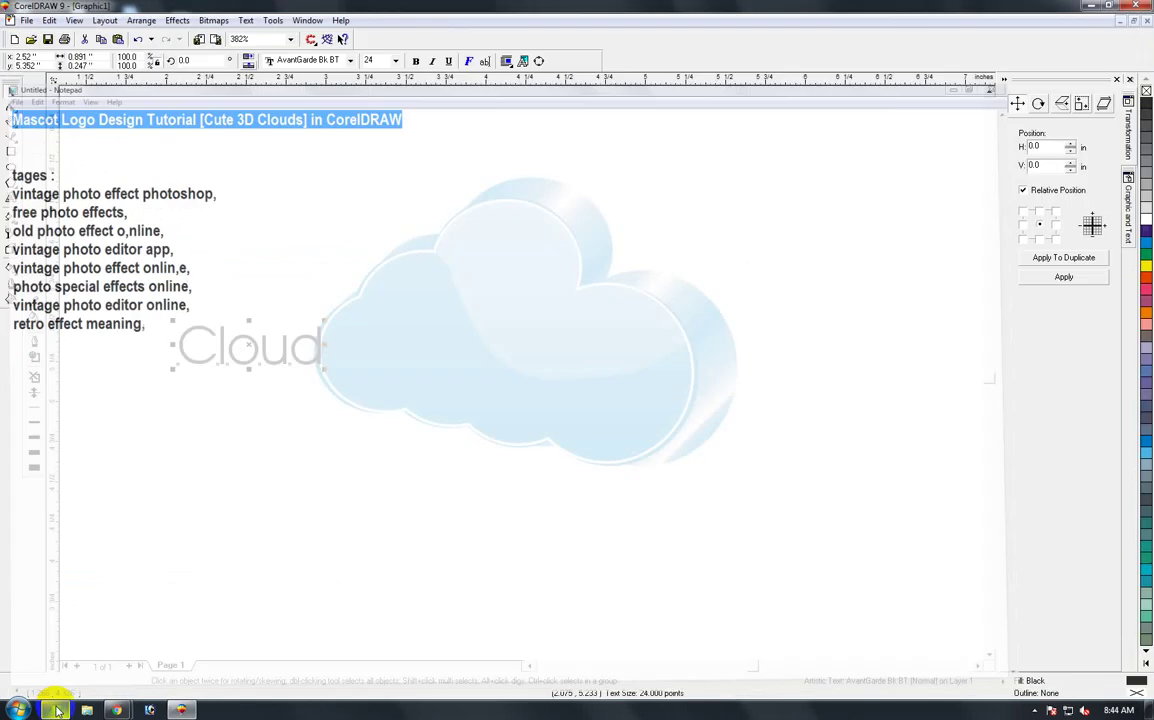
- Replace the wording of the artistic text with "Cute 3D Cloud"
key(F8)
key(BackSpace)
key(BackSpace)
key(BackSpace)
key(BackSpace)
key(BackSpace)
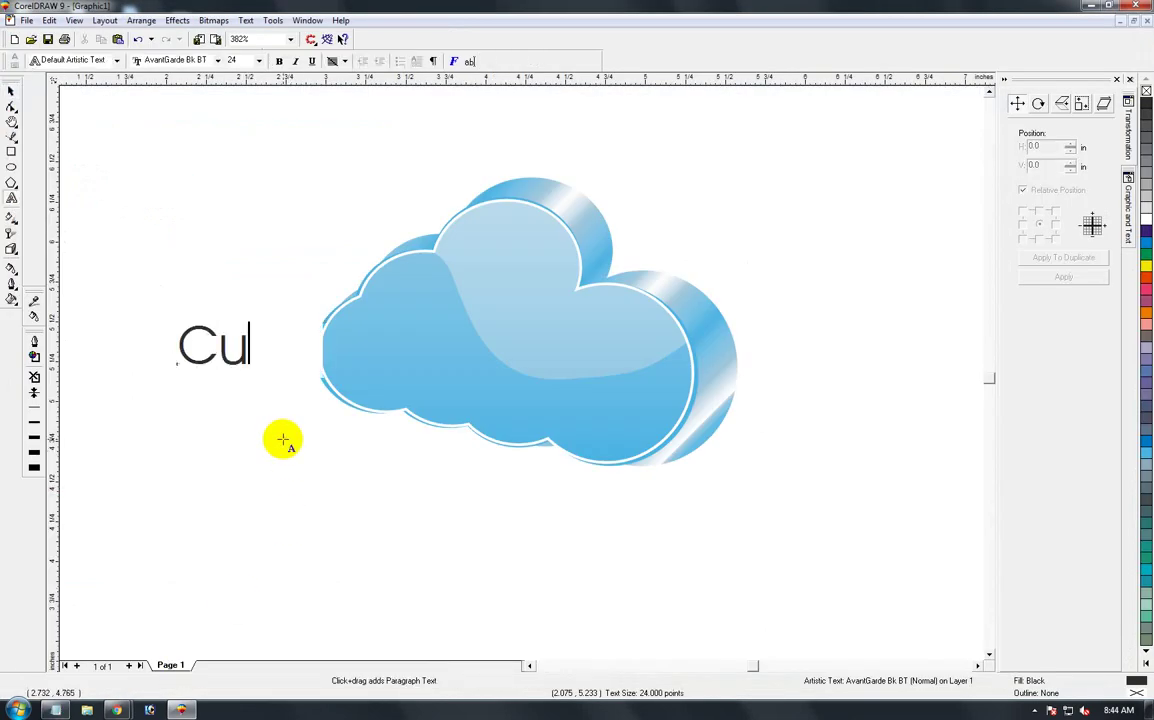
text(Cute 3)
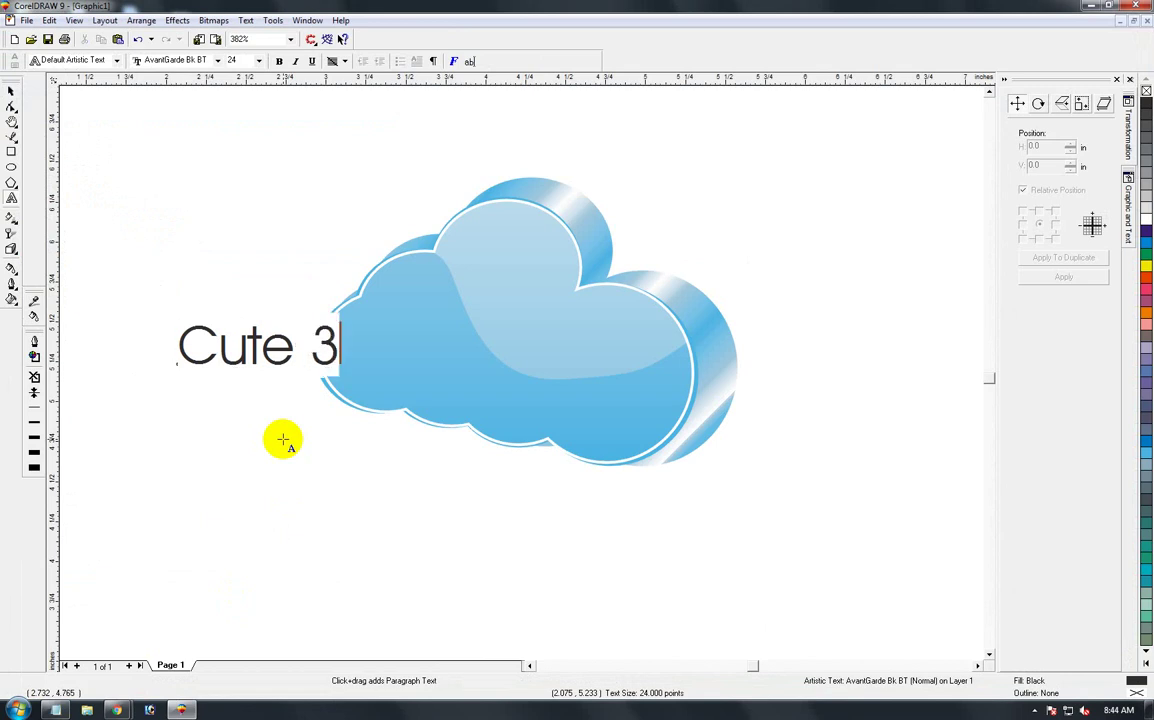
text(D CL)
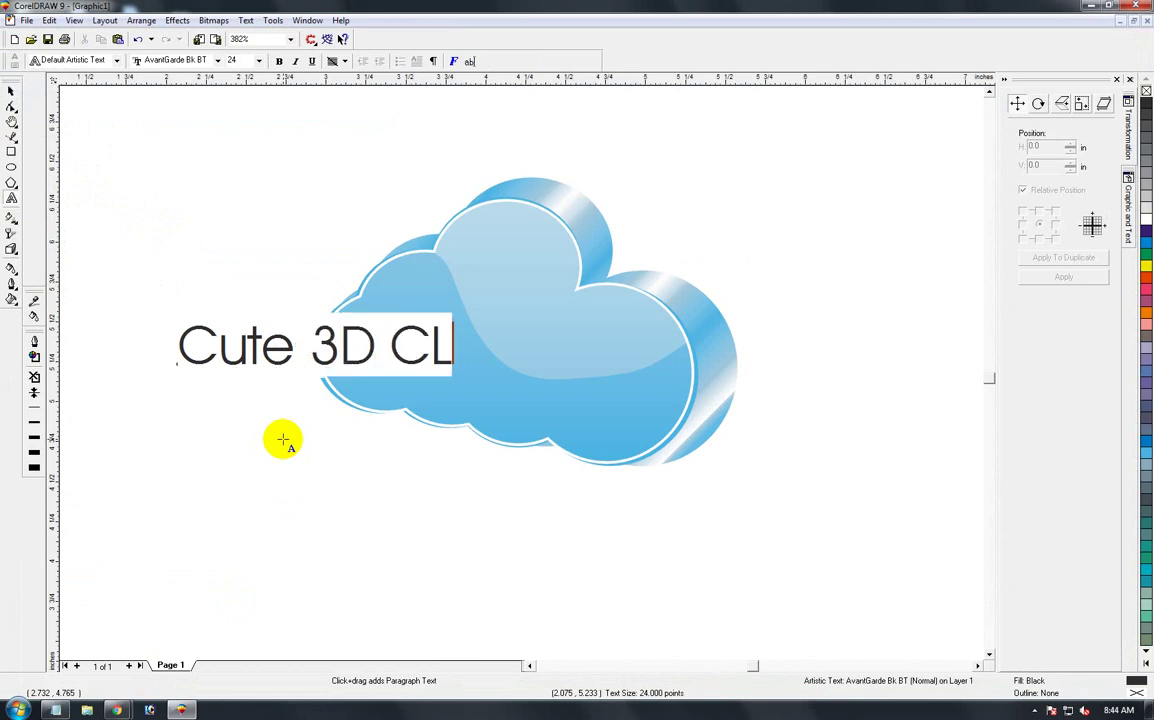
text(loud)
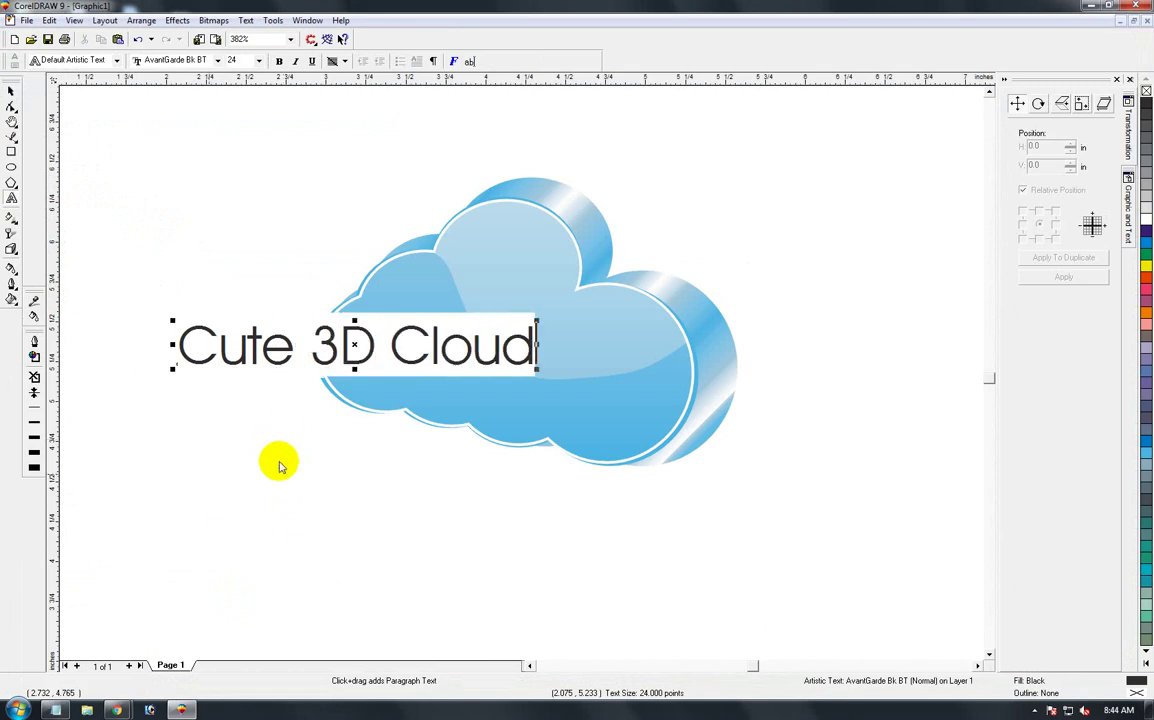
click(12, 91)
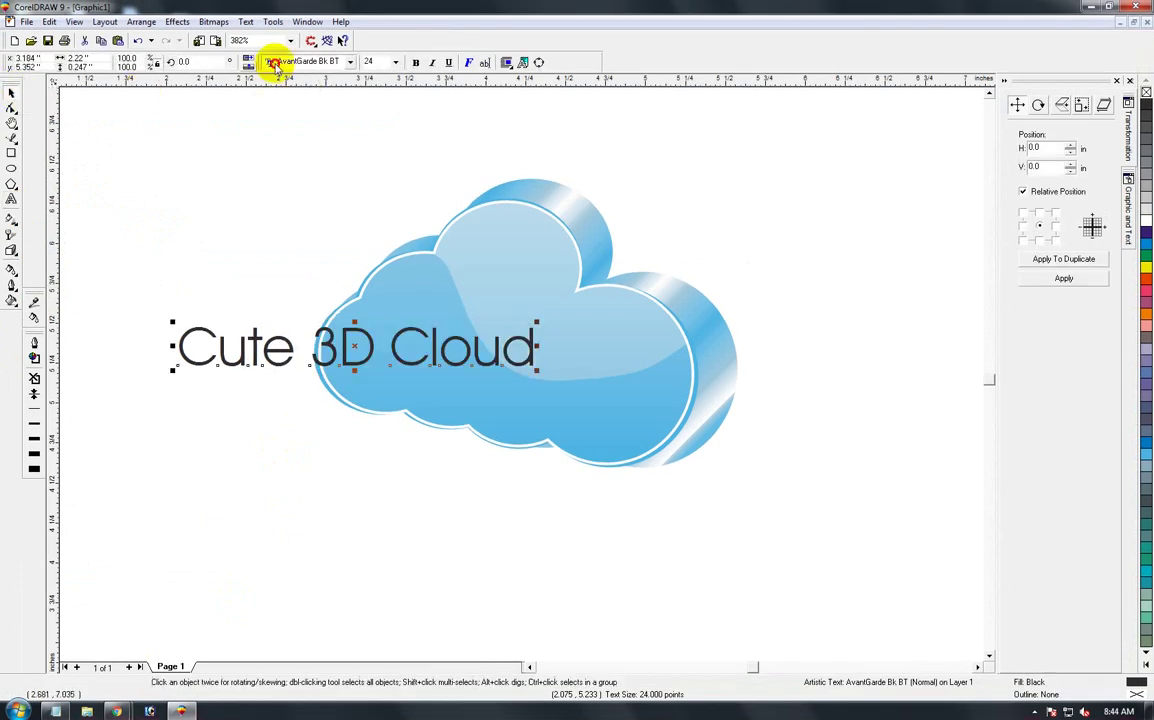
- Set the text's font to AvantGarGotItcTEEDem and move the text onto the front face of the cloud
click(270, 62)
key(Down)
key(Down)
key(Down)
key(Down)
key(Down)
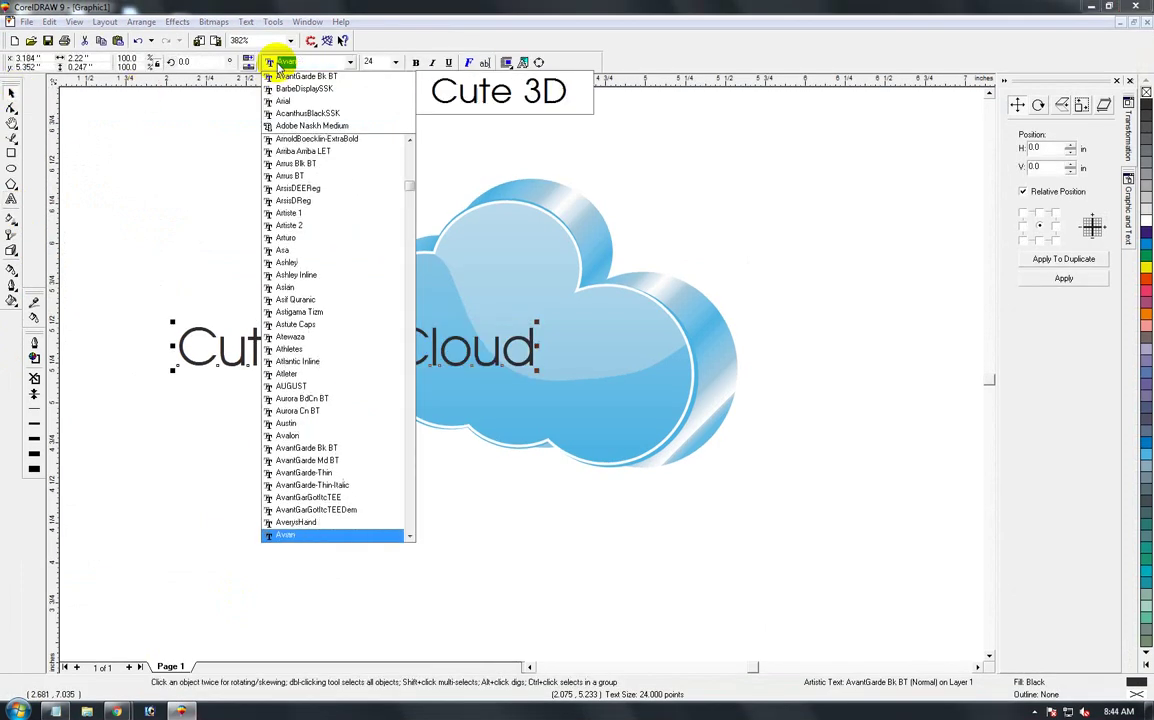
key(Return)
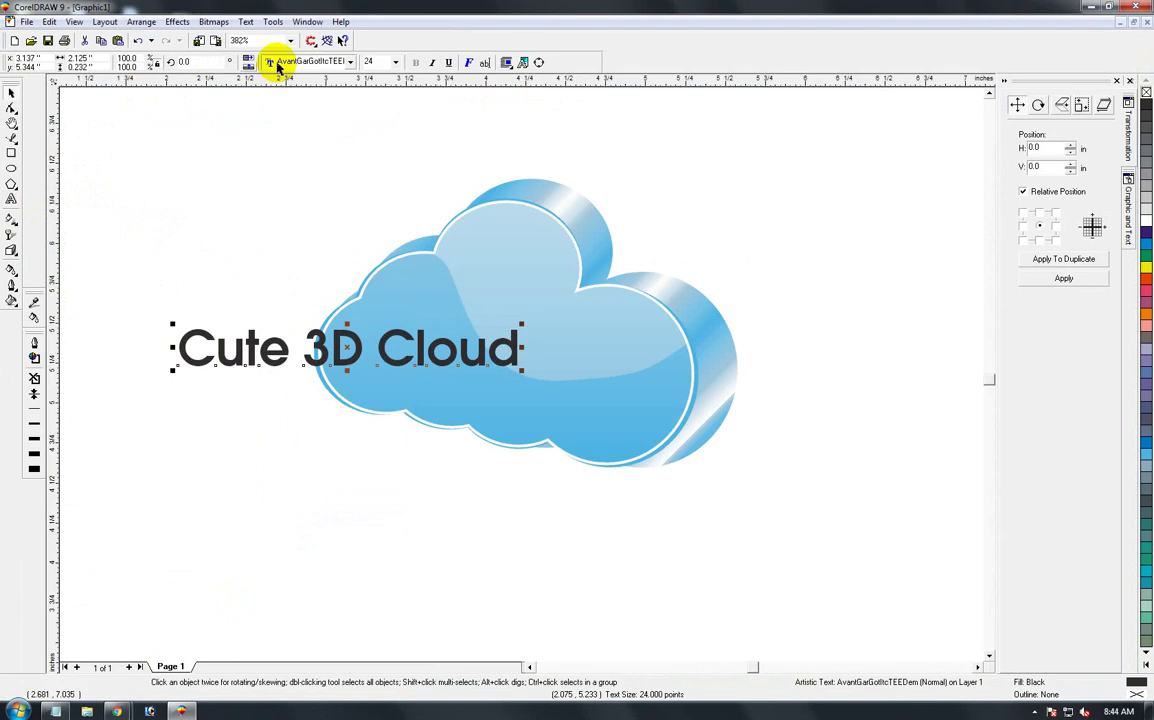
drag(343, 362, 497, 370)
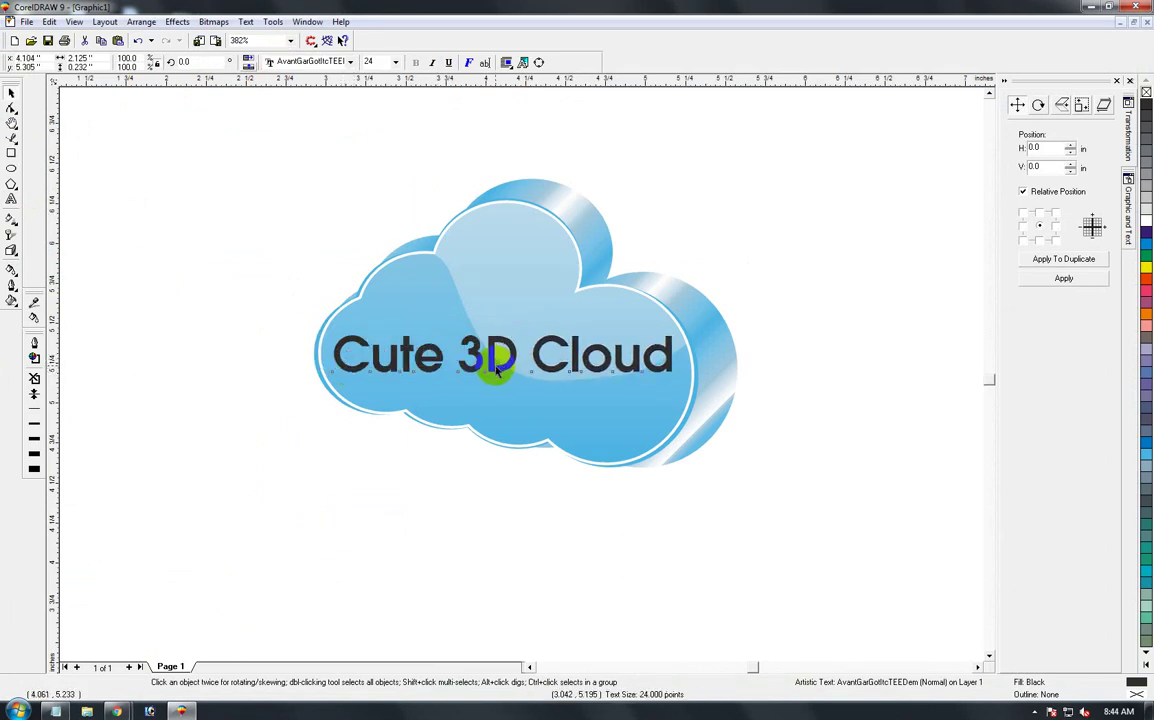
- Fill the "Cute 3D Cloud" text with White and scale it down to about 20.6 pt
click(1145, 221)
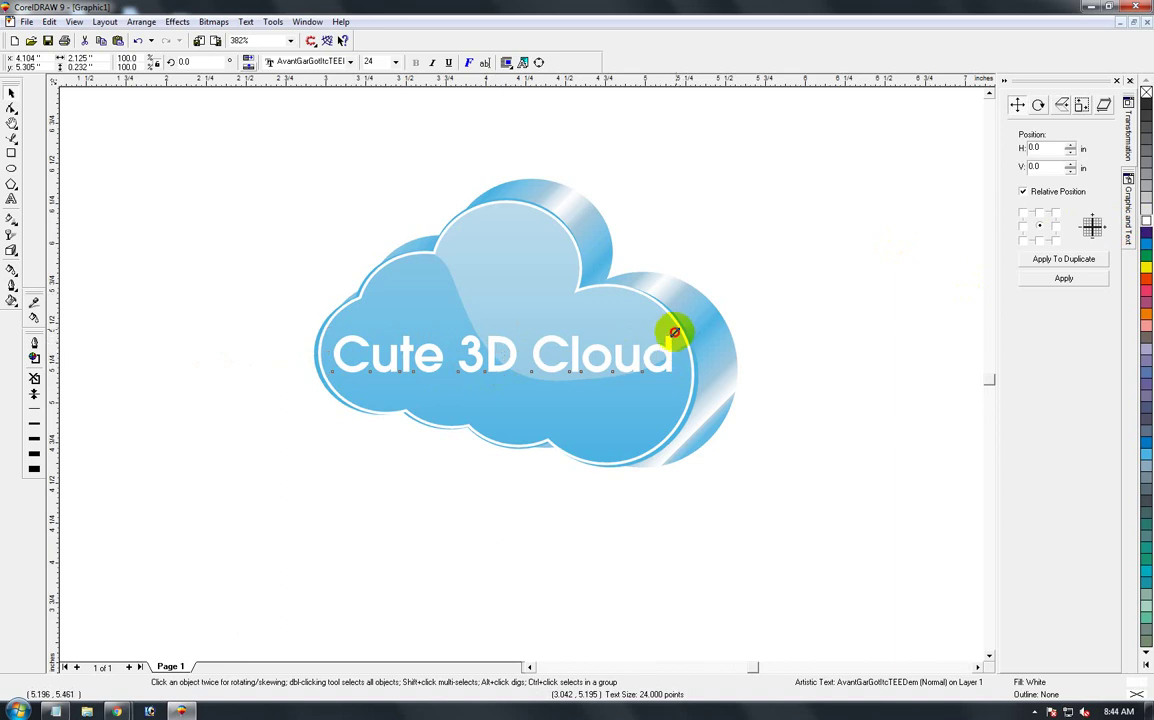
drag(675, 332, 628, 338)
- Try to centre the text horizontally on the cloud group, and undo the alignment
shift+click(663, 400)
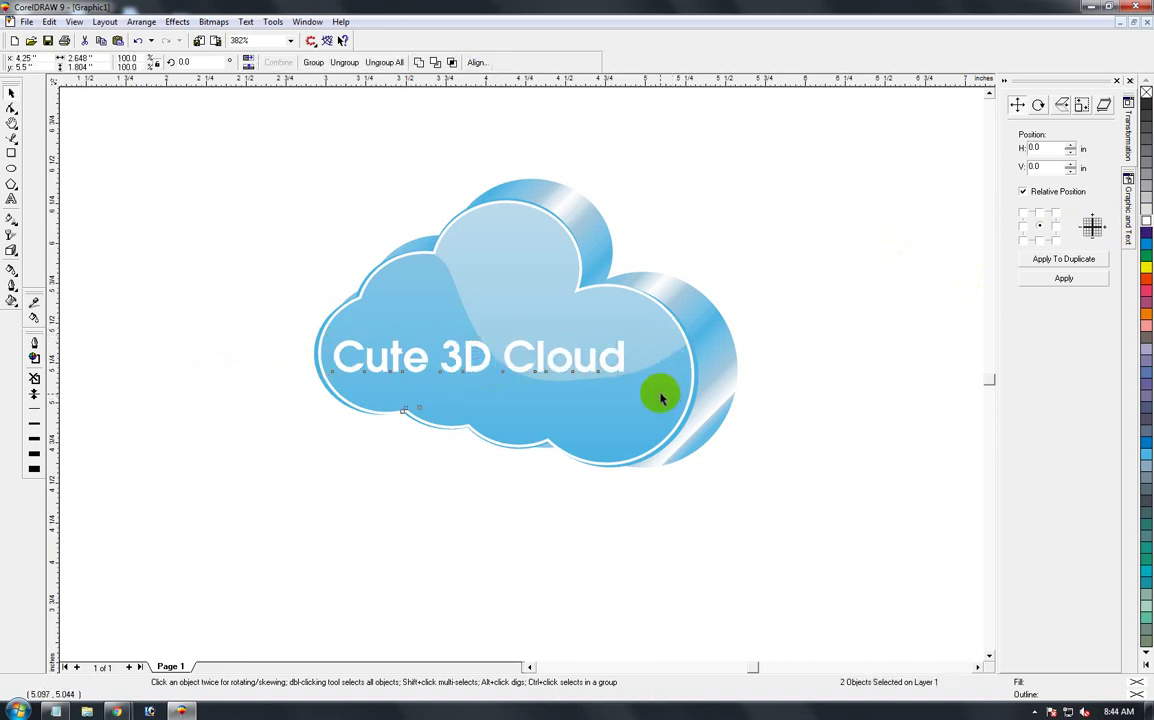
key(c)
click(799, 434)
key(ctrl+z)
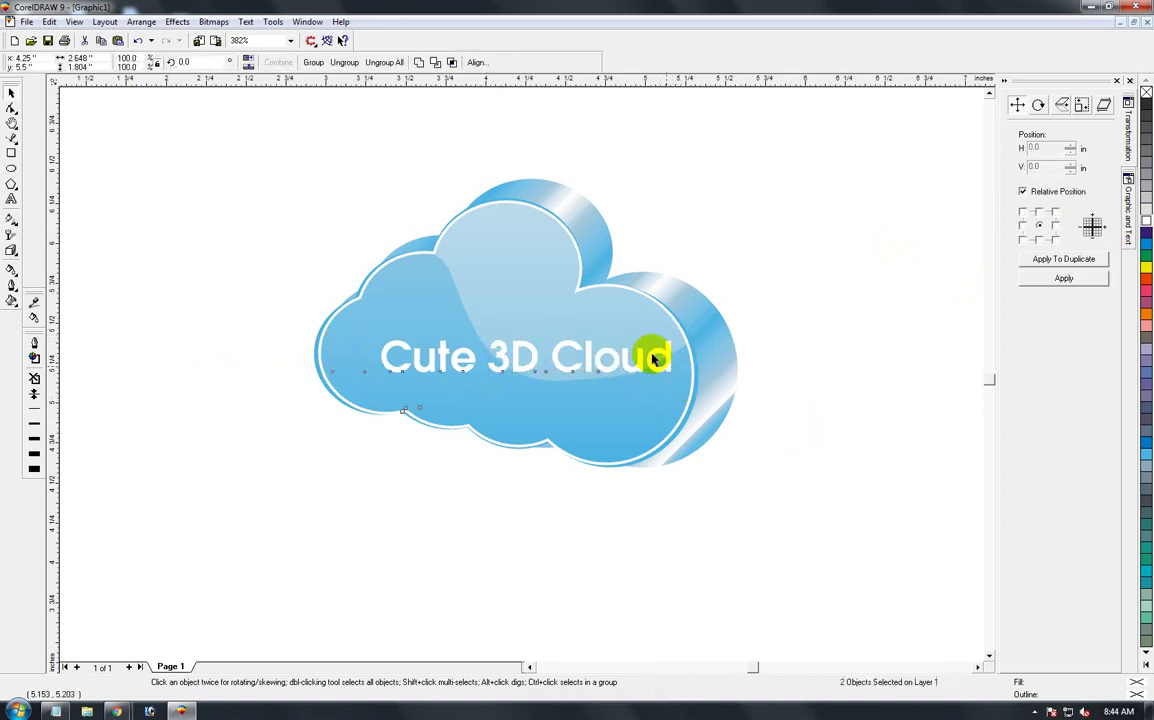
drag(652, 358, 610, 362)
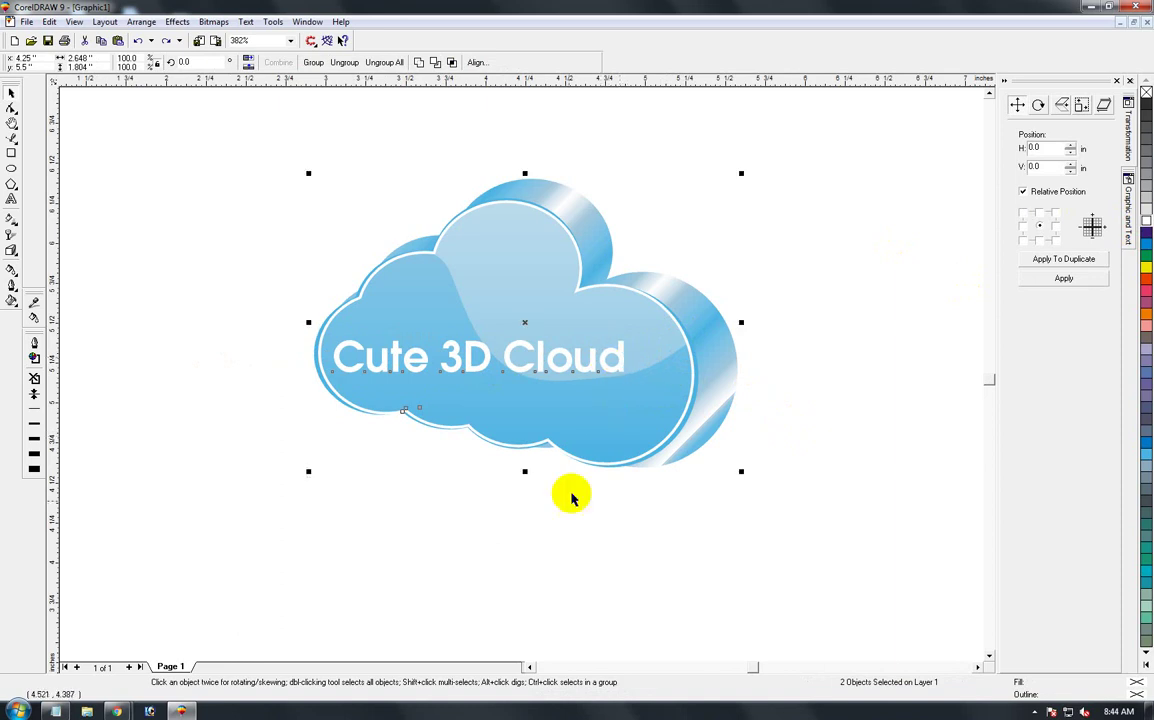
- Scale the white text up to about 23.5 pt across the cloud's front face and deselect it
click(613, 390)
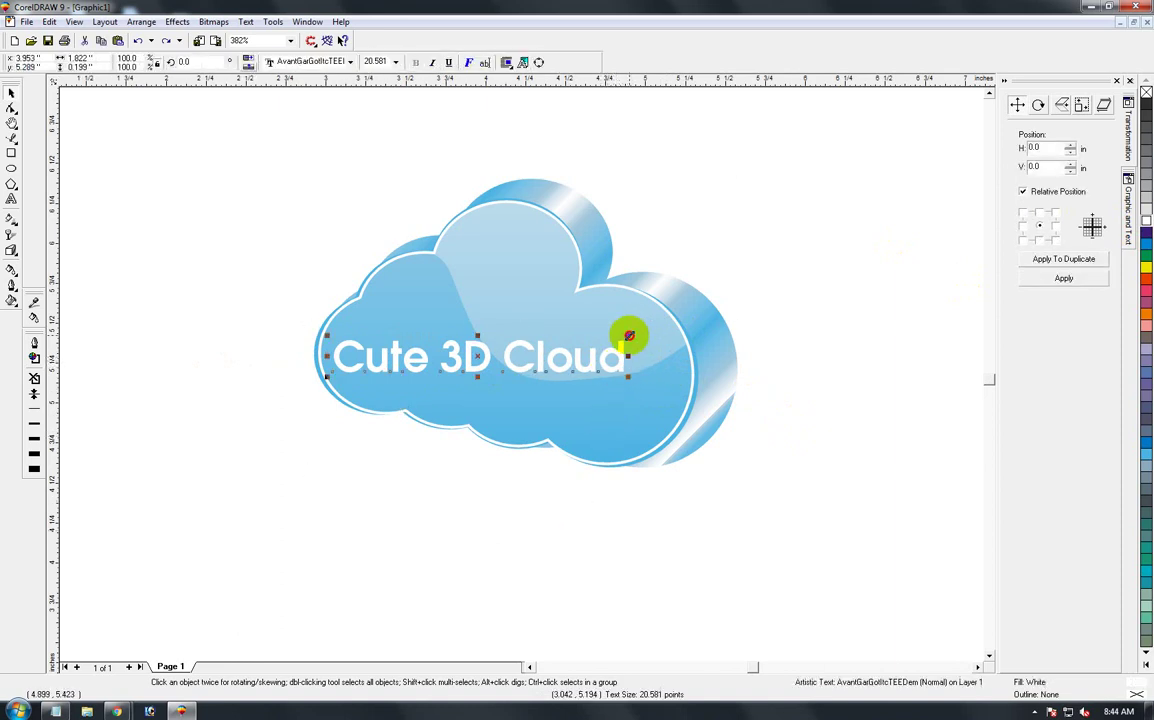
drag(629, 336, 671, 318)
click(791, 430)
- Move the "Cute 3D Cloud" text to just below the cloud and fill it with Black
key(F3)
key(F2)
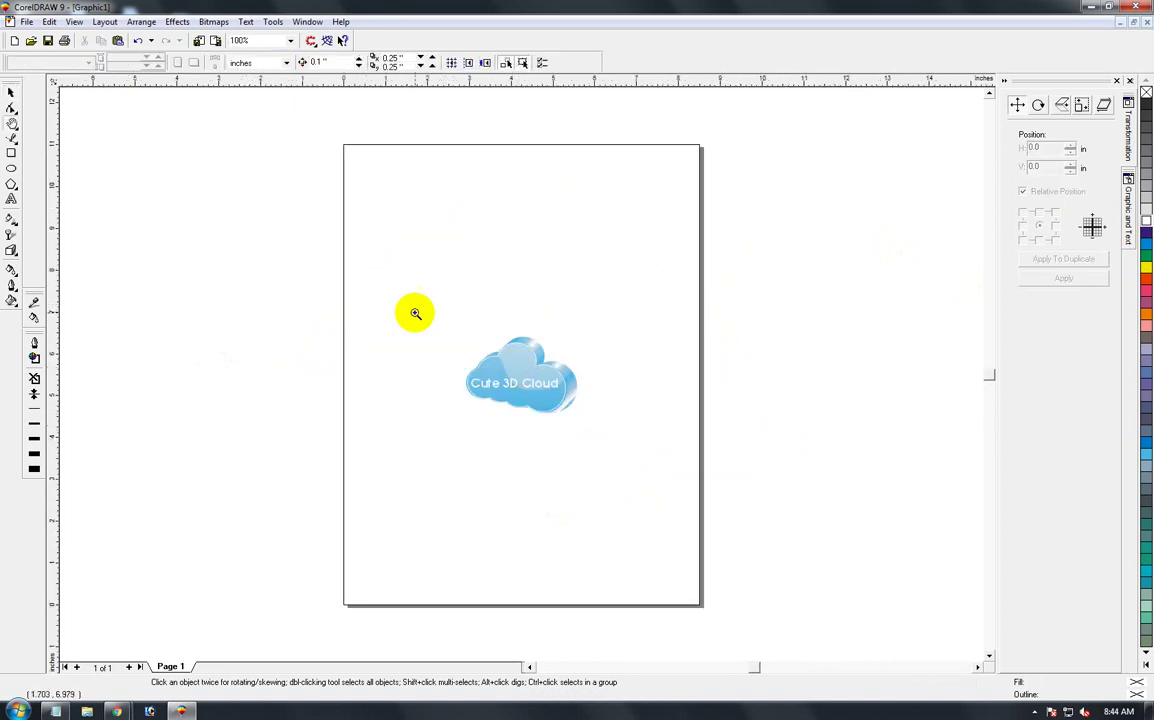
drag(641, 460, 400, 290)
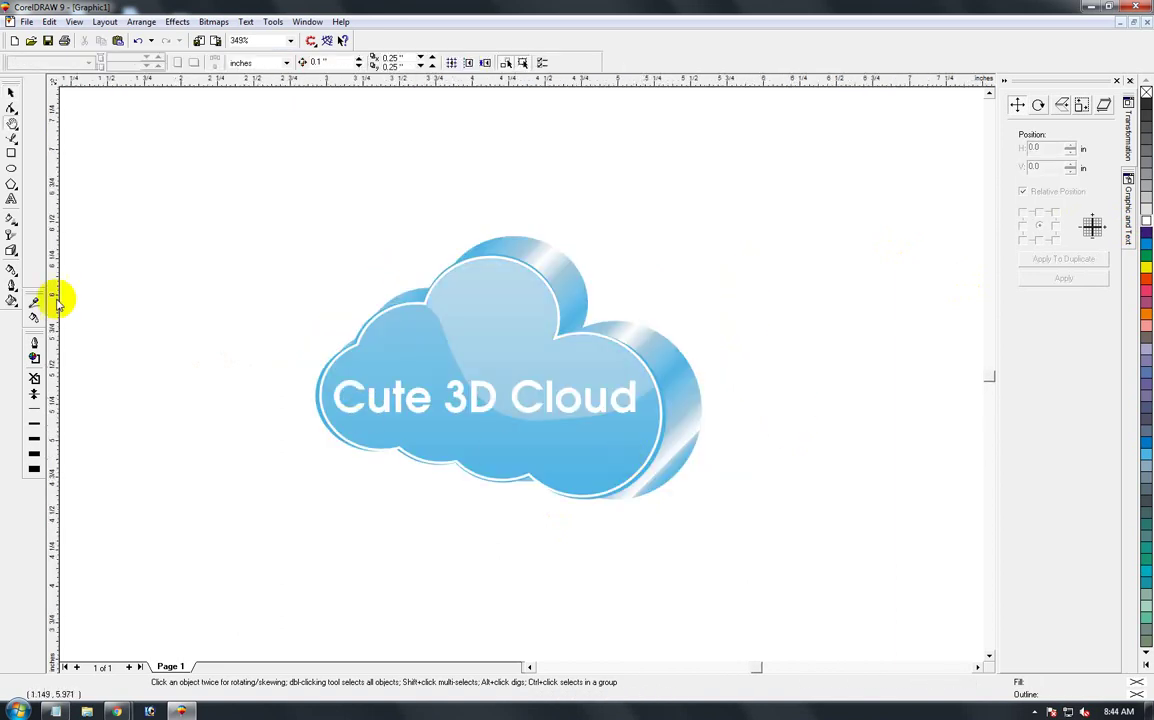
click(11, 93)
click(432, 410)
drag(451, 399, 456, 540)
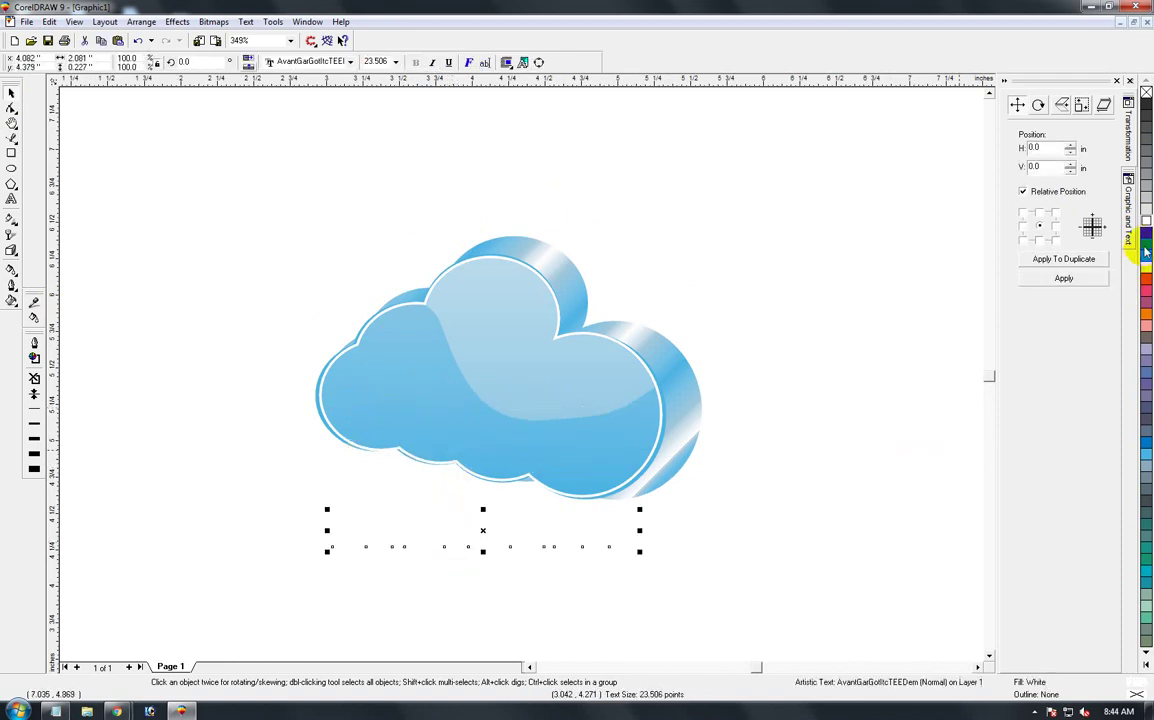
click(1147, 100)
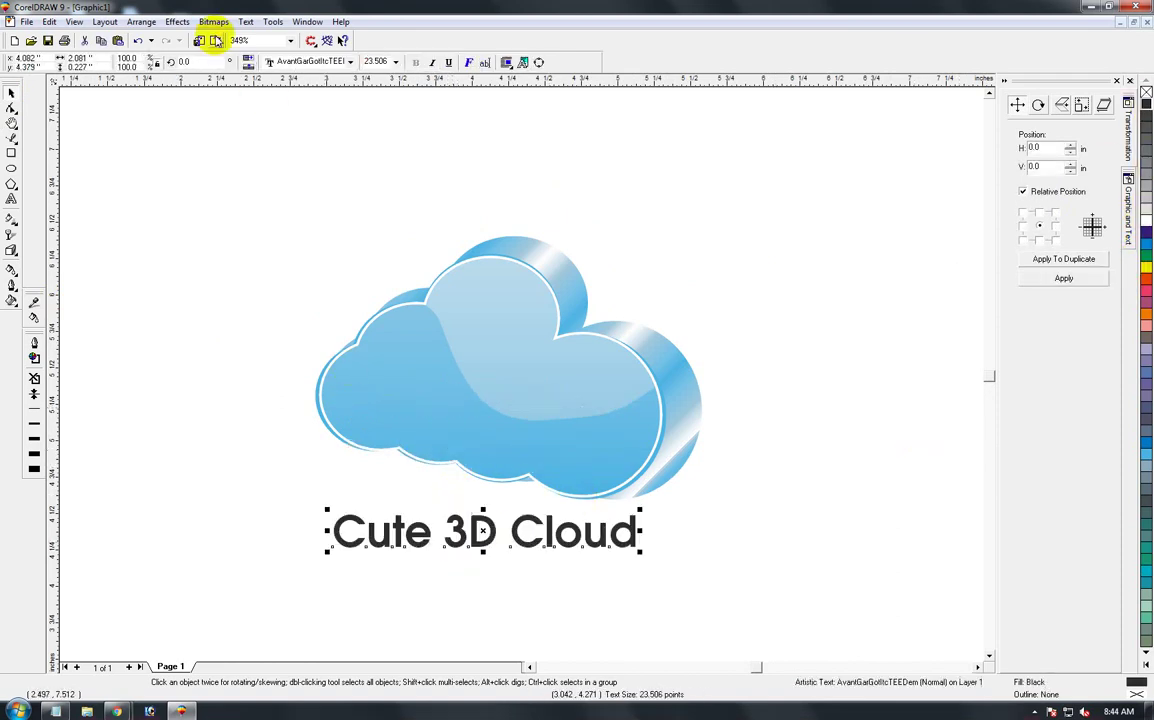
- Browse the font list and set the "Cute 3D Cloud" text in the Banff font
click(290, 62)
key(Down)
key(Down)
key(Down)
key(Down)
key(Down)
key(Down)
key(Down)
key(Down)
key(Down)
key(Down)
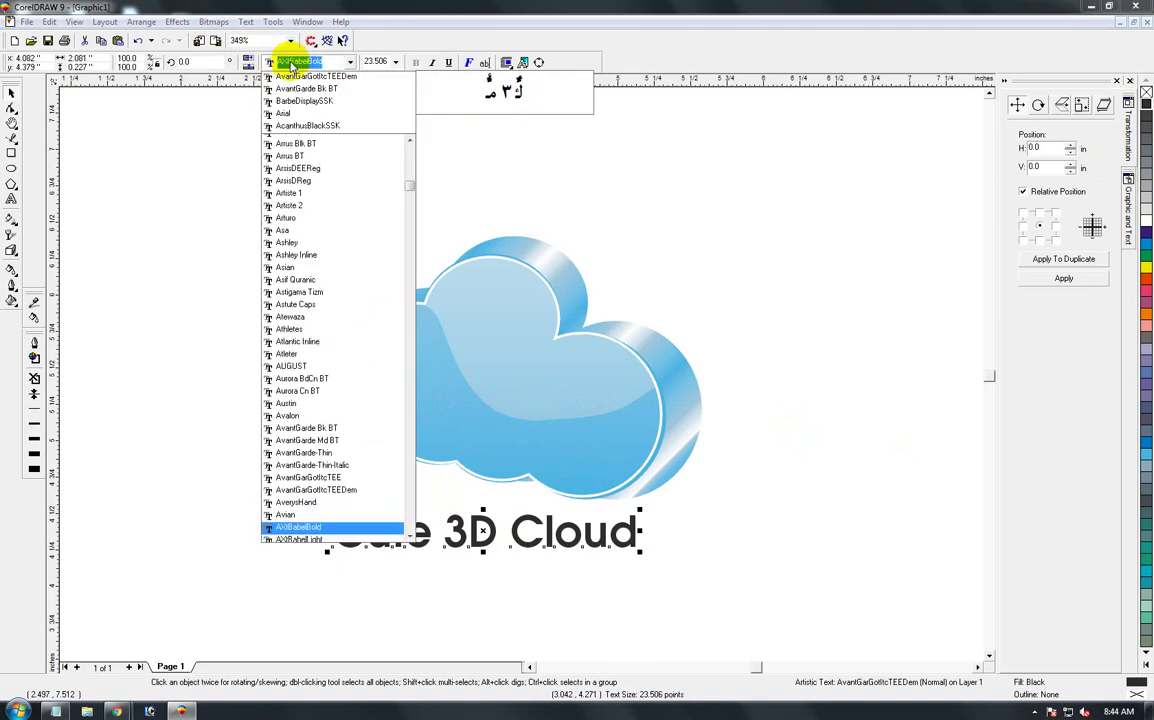
key(Down)
key(Down)
key(Down)
key(Down)
key(Down)
key(Down)
key(Down)
key(Down)
key(Down)
key(Down)
key(Down)
key(Down)
key(Down)
key(Down)
key(Down)
key(Down)
key(Down)
key(Down)
key(Down)
key(Down)
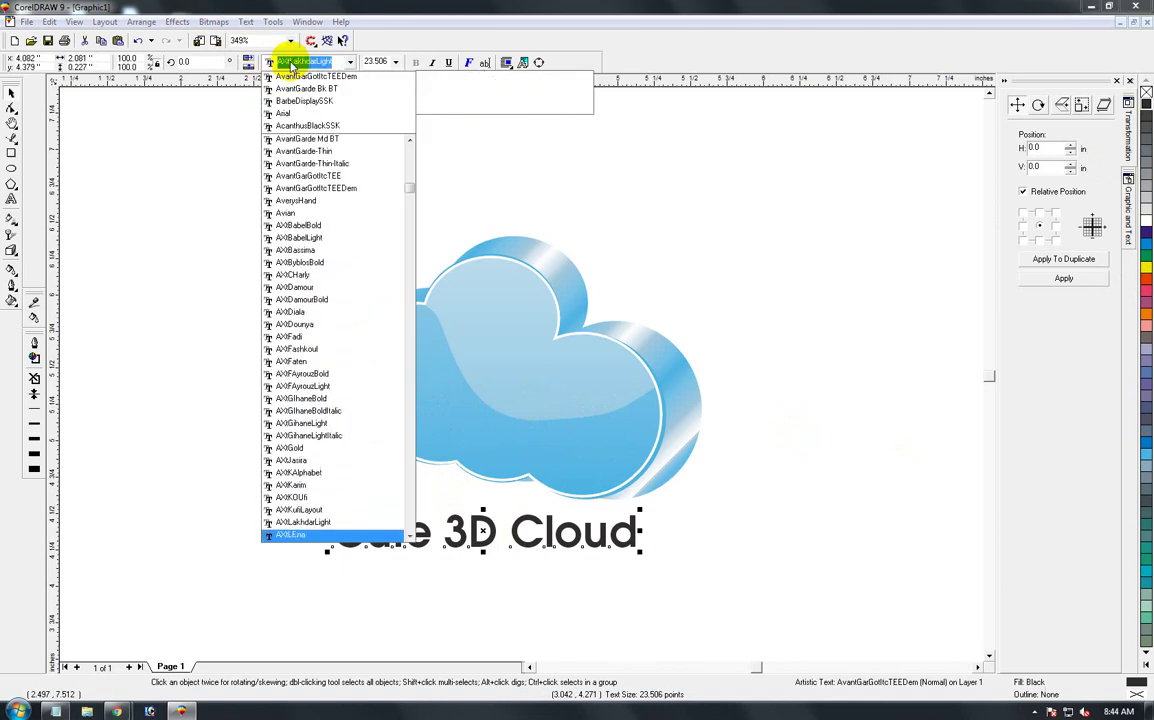
key(Down)
key(Down)
key(Down)
key(Down)
key(Down)
key(Down)
key(Down)
key(Down)
key(Down)
key(Down)
key(Down)
key(Down)
key(Down)
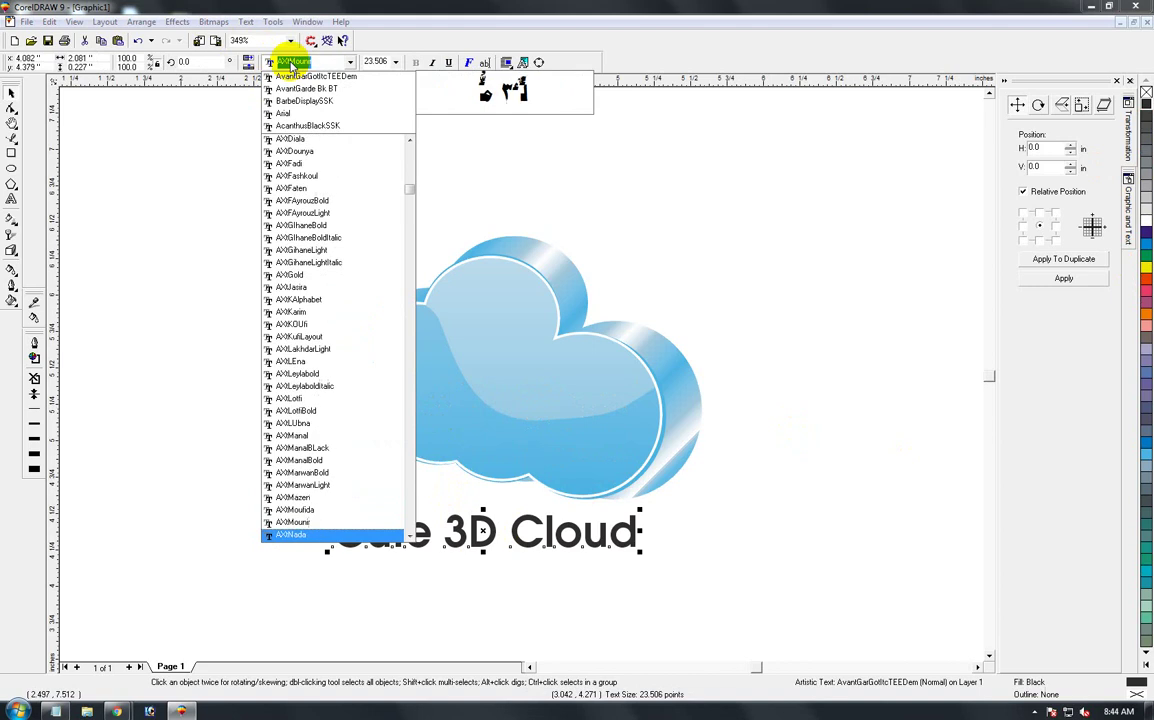
key(Down)
key(Down)
key(Down)
key(Down)
key(Down)
key(Down)
key(Down)
key(Down)
key(Down)
key(Down)
key(Down)
key(Down)
key(Down)
key(Down)
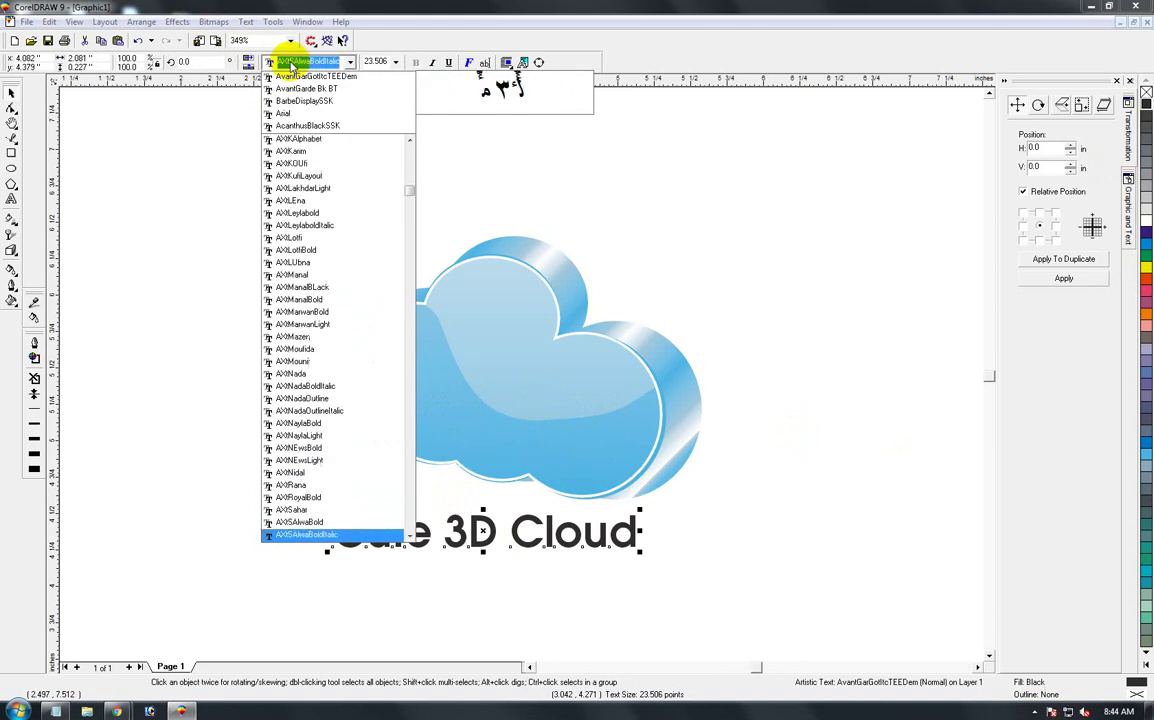
key(Down)
key(Down)
key(Down)
key(Down)
key(Down)
key(Down)
key(Down)
key(Down)
key(Down)
key(Down)
key(Down)
key(Down)
key(Down)
key(Down)
key(Down)
key(Down)
key(Down)
key(Down)
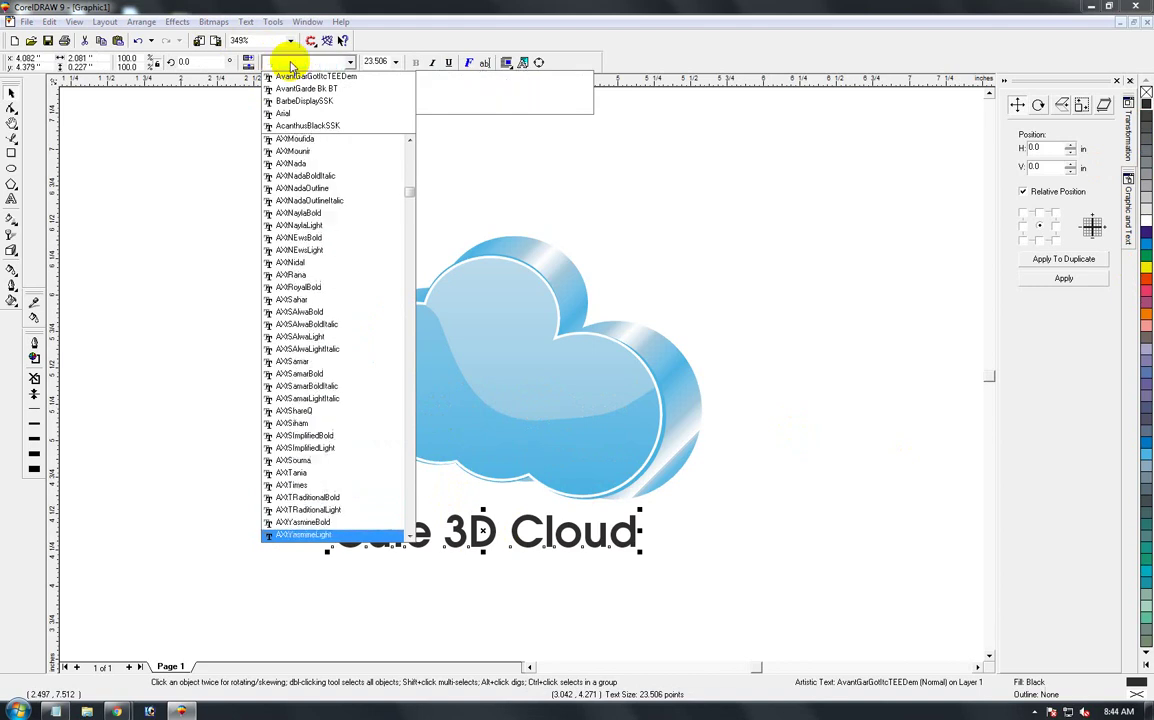
key(Down)
key(Down)
key(Down)
key(Down)
key(Down)
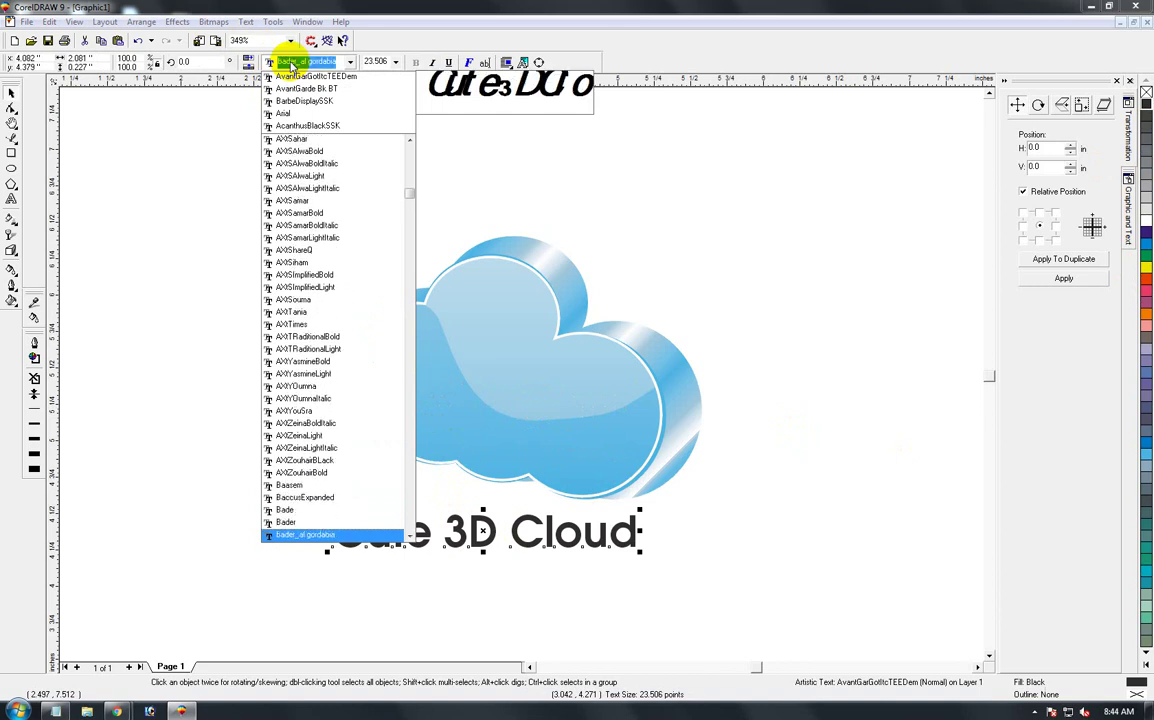
key(Up)
key(Up)
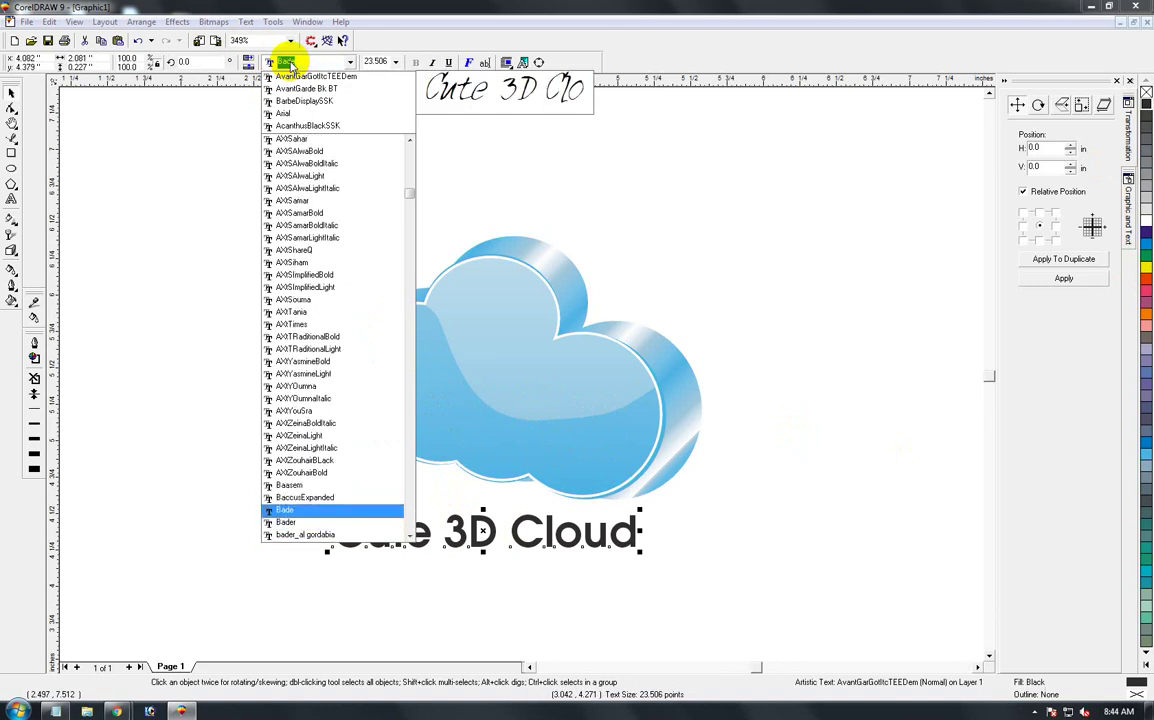
key(Down)
key(Down)
key(Down)
key(Down)
key(Down)
key(Down)
key(Down)
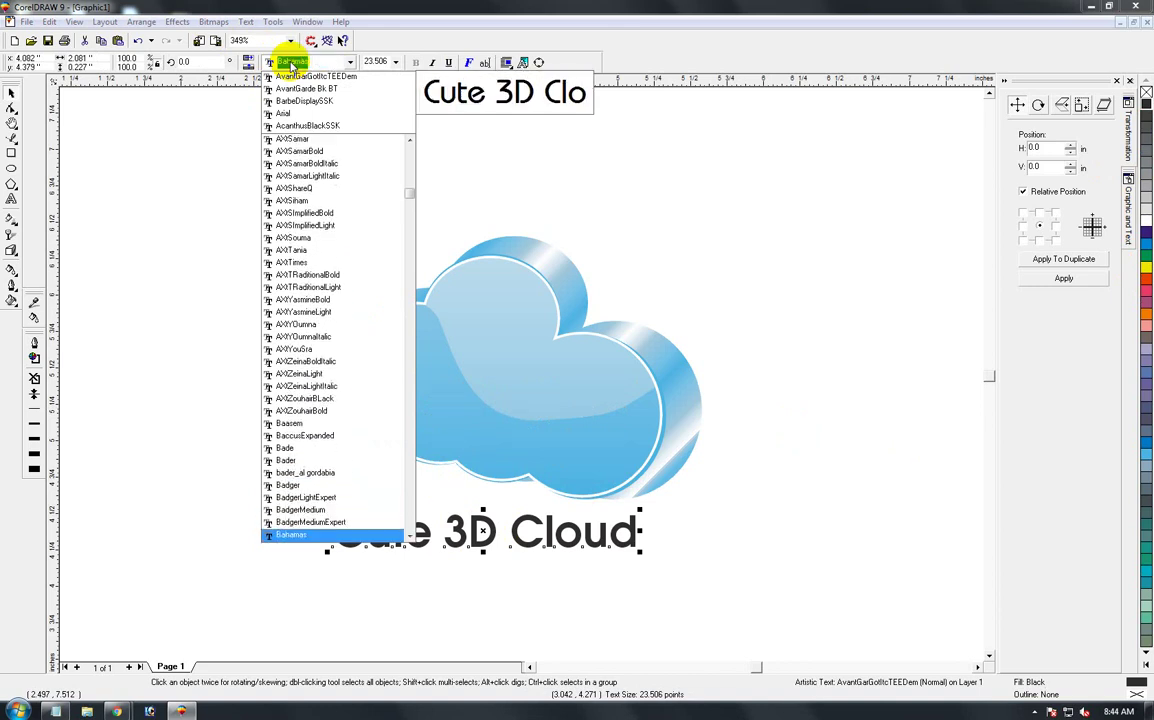
key(Down)
key(Down)
key(Down)
key(Down)
key(Down)
key(Down)
key(Down)
key(Down)
key(Down)
key(Down)
key(Down)
key(Return)
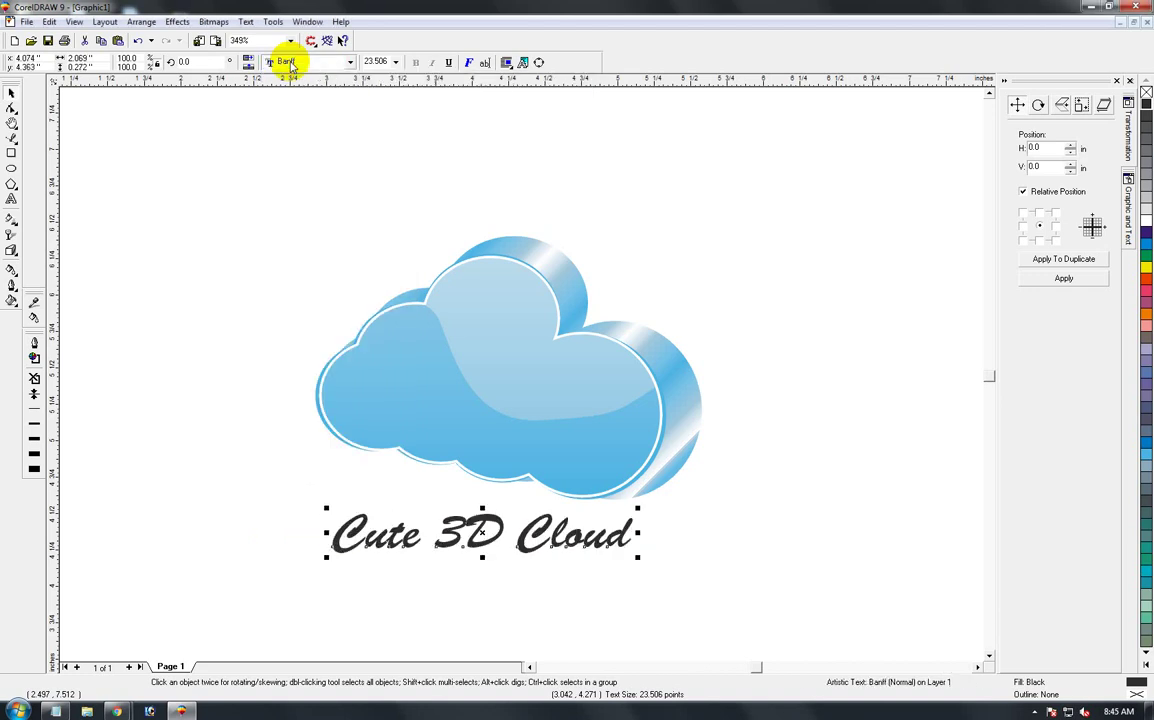
- Move the "Cute 3D Cloud" text onto the cloud's front face, fill it with White and deselect it
drag(483, 535, 491, 397)
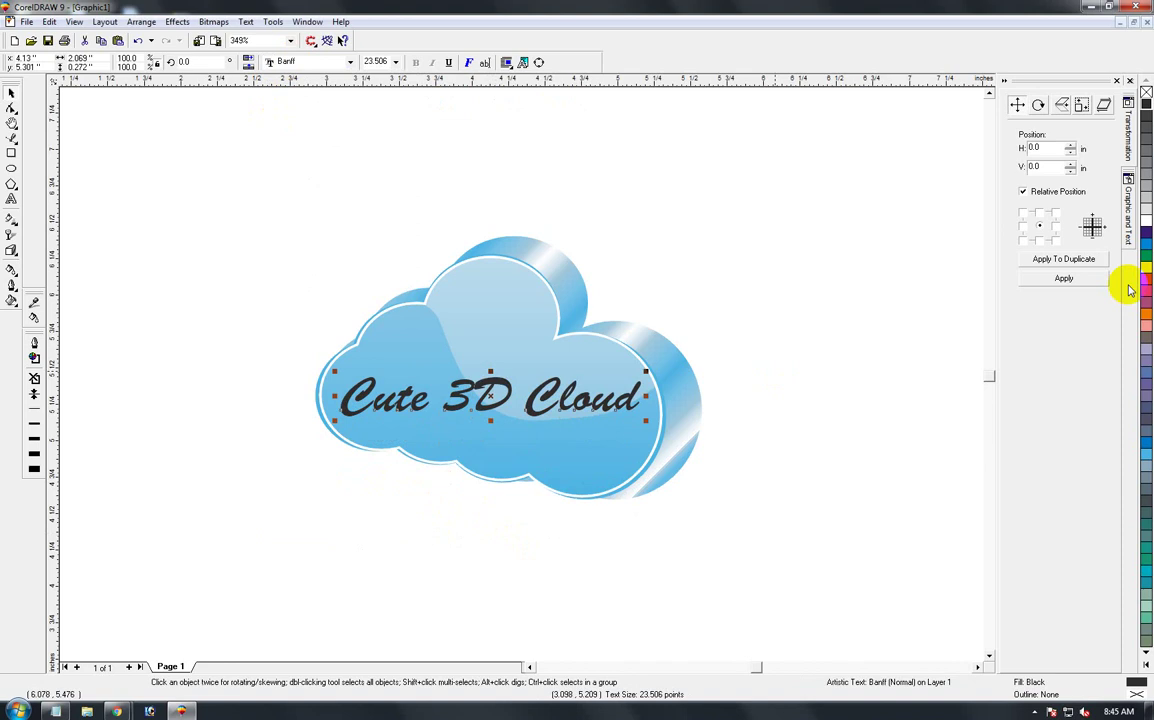
click(1146, 226)
click(762, 593)
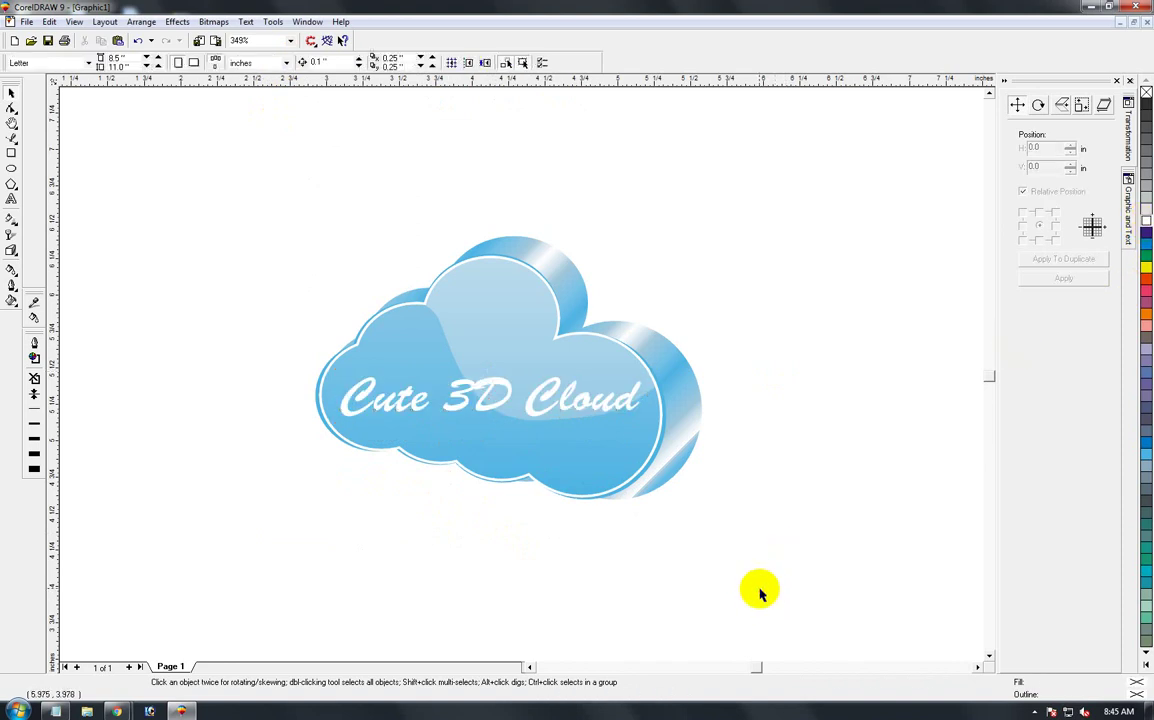
- Group the "Cute 3D Cloud" text with the cloud and preview the artwork full screen
key(shift+F4)
key(z)
drag(350, 291, 560, 428)
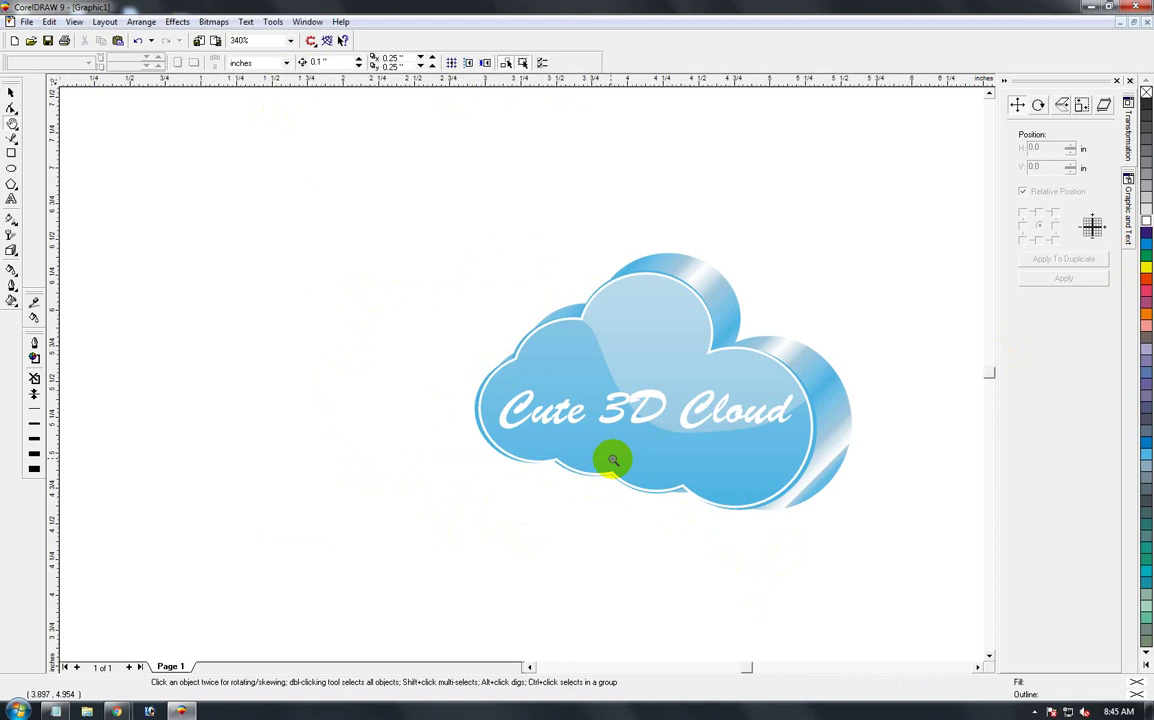
click(11, 93)
drag(304, 179, 920, 602)
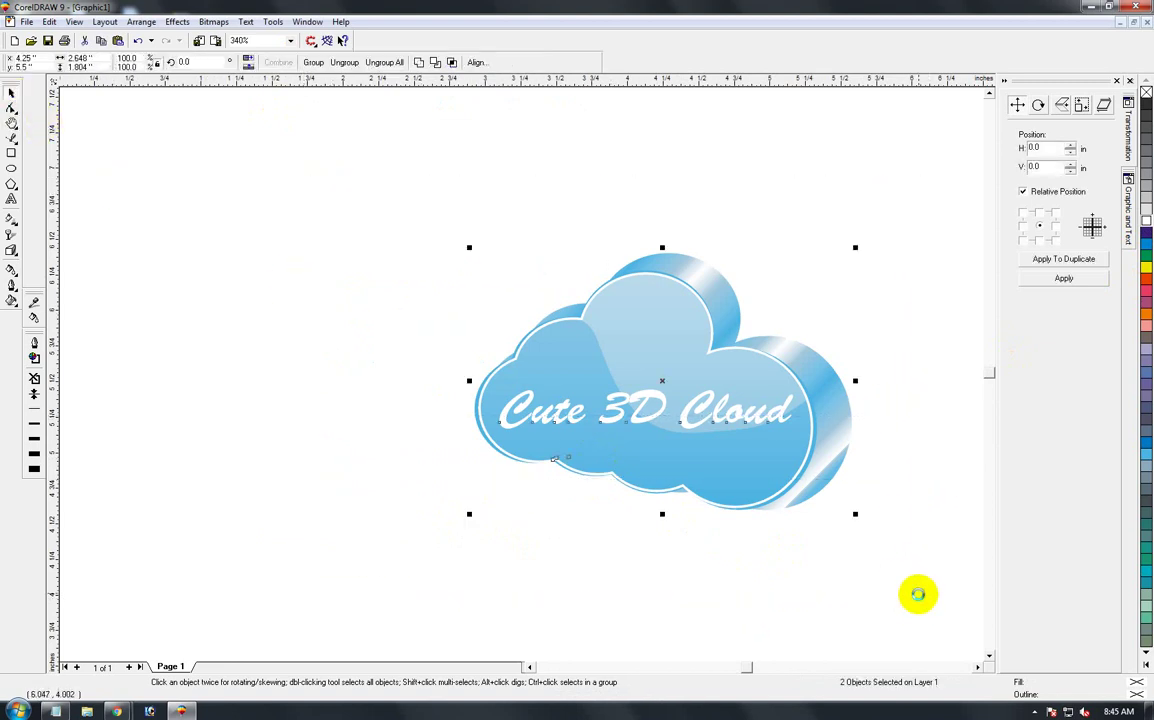
key(ctrl+g)
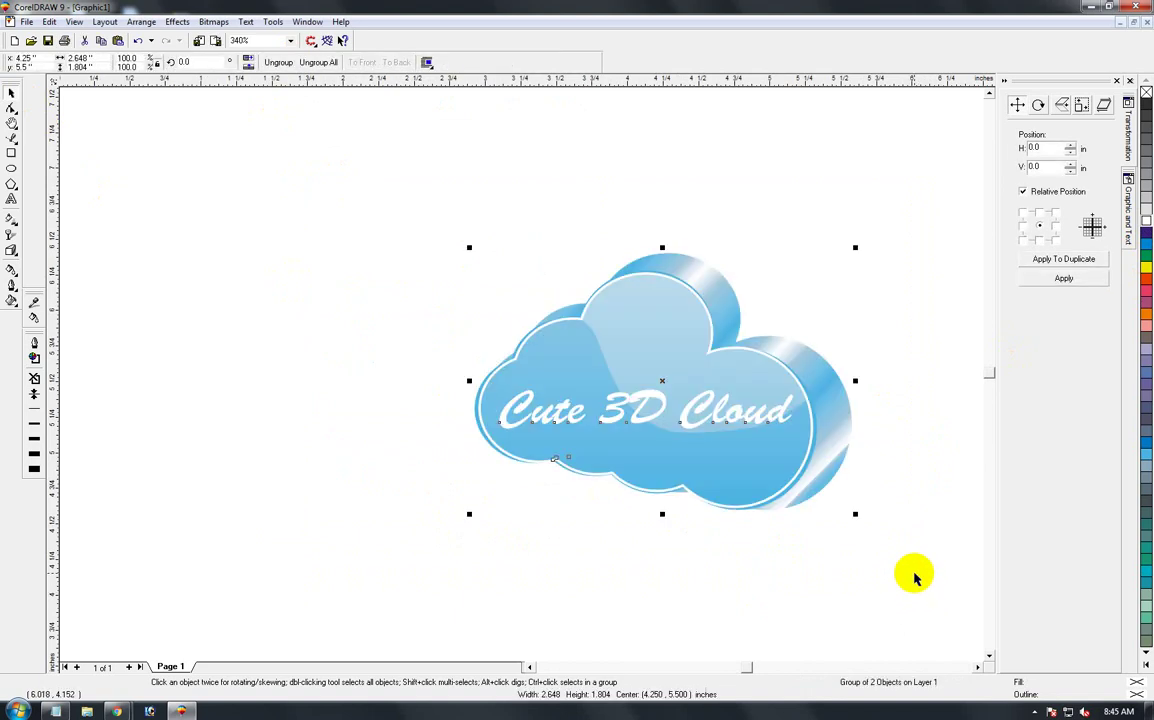
key(shift+F2)
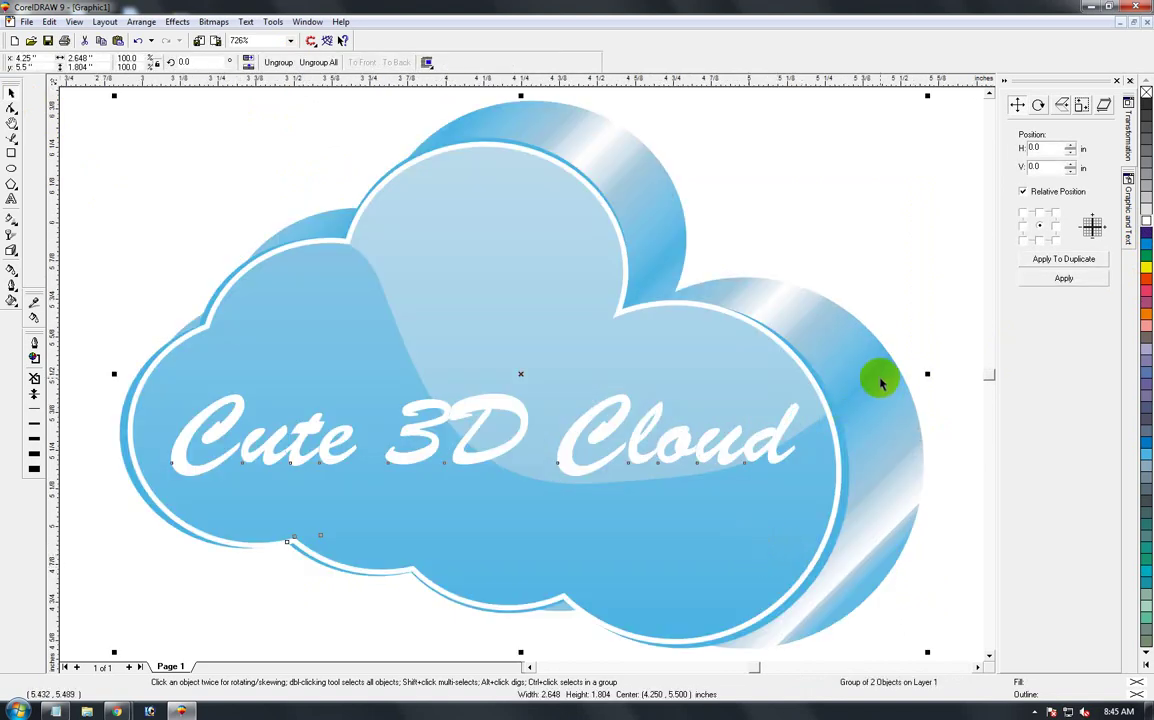
key(F9)
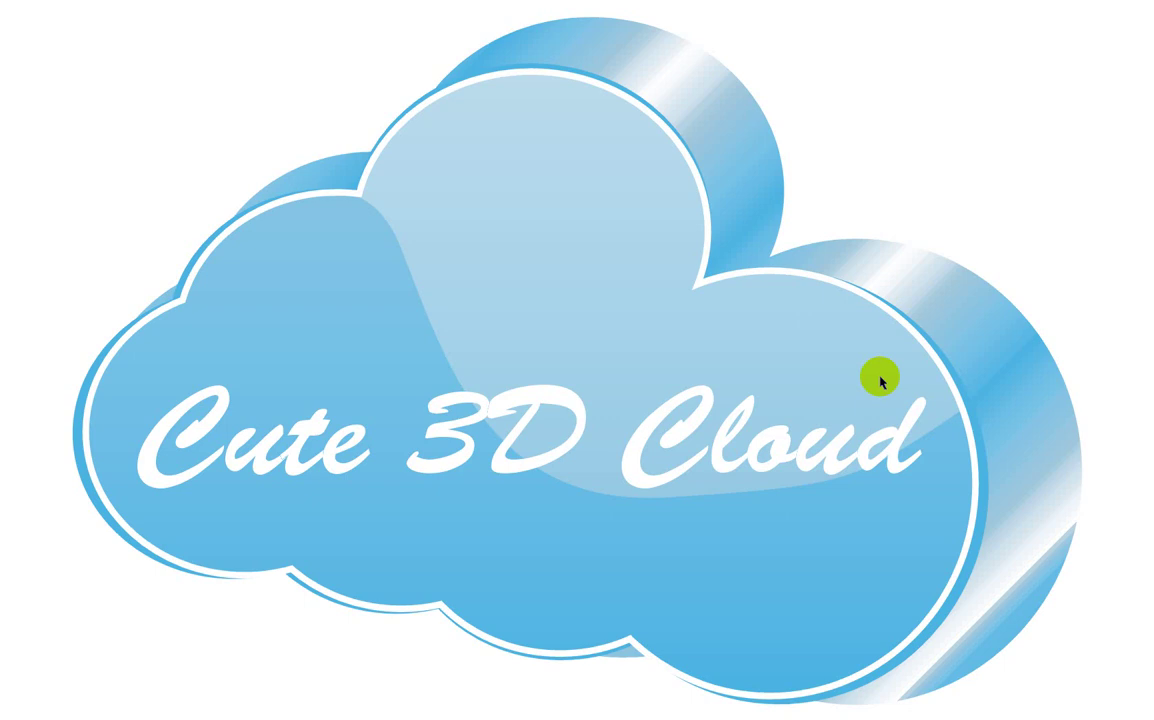
key(F9)
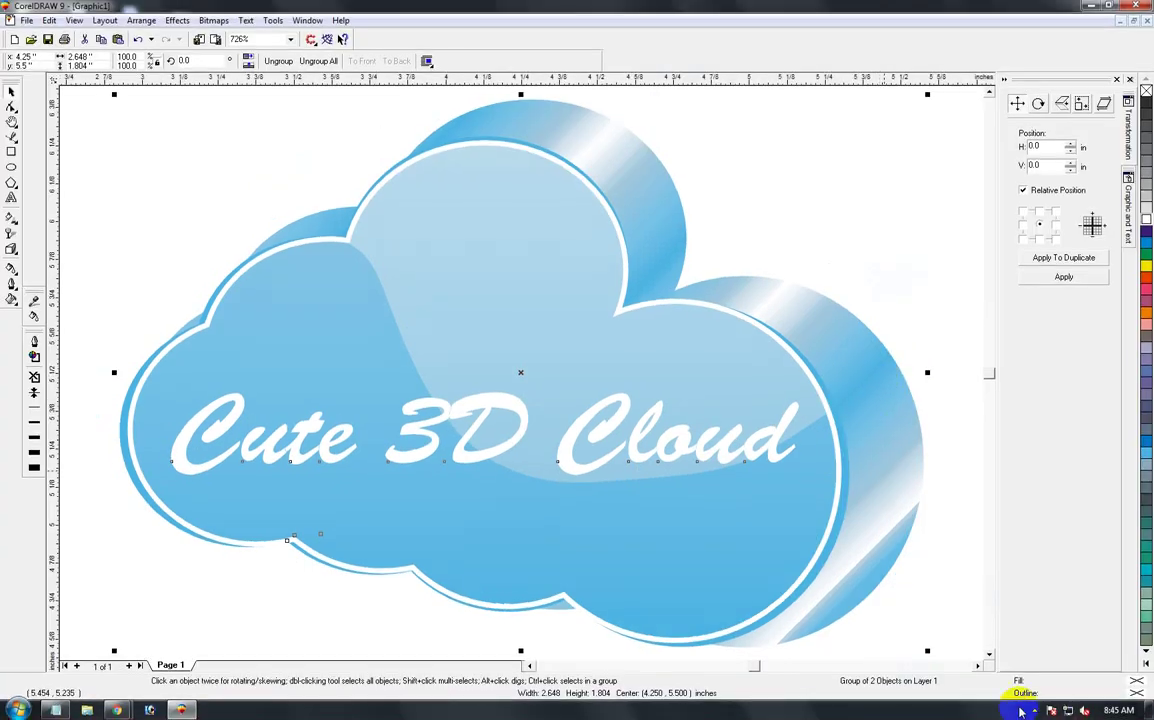